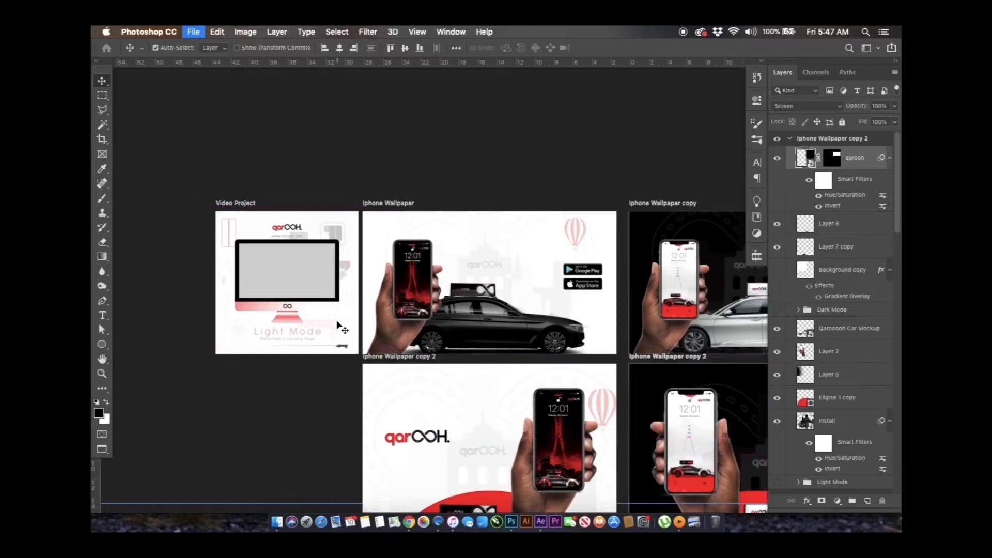
Switch to After Effects and import Qarooh Animation.psd into the project, searching for "qaroo" to locate it.
left_click(548, 516)
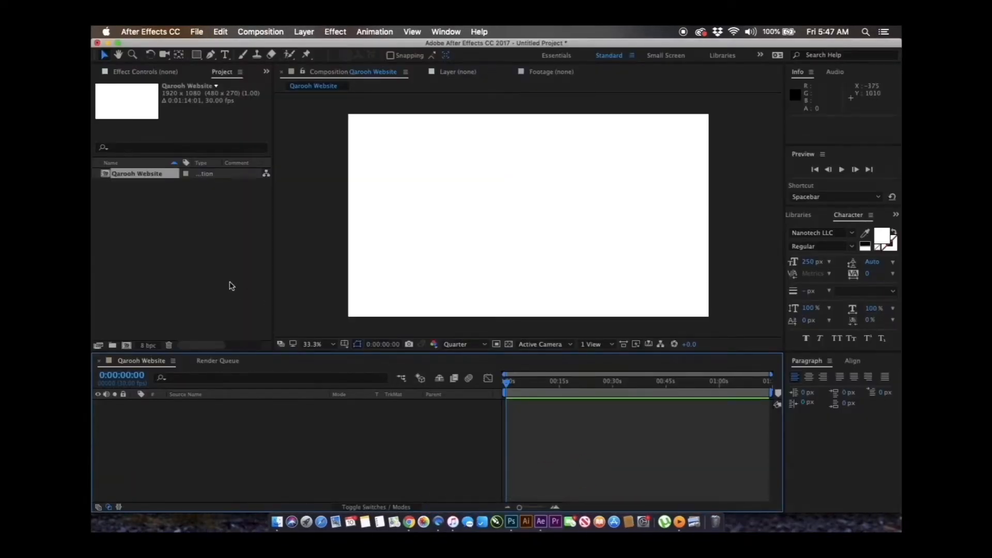
right_click(190, 286)
mouse_move(206, 335)
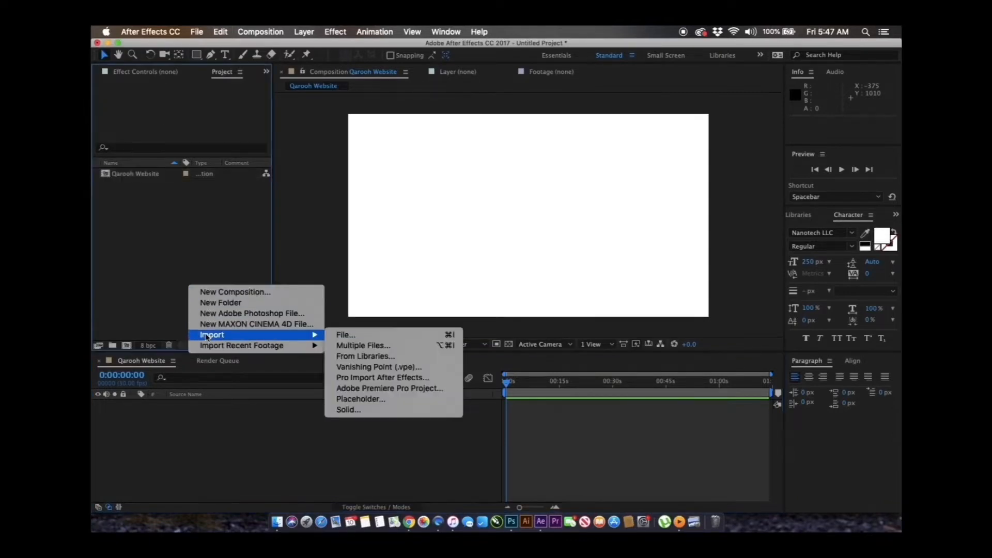
left_click(379, 334)
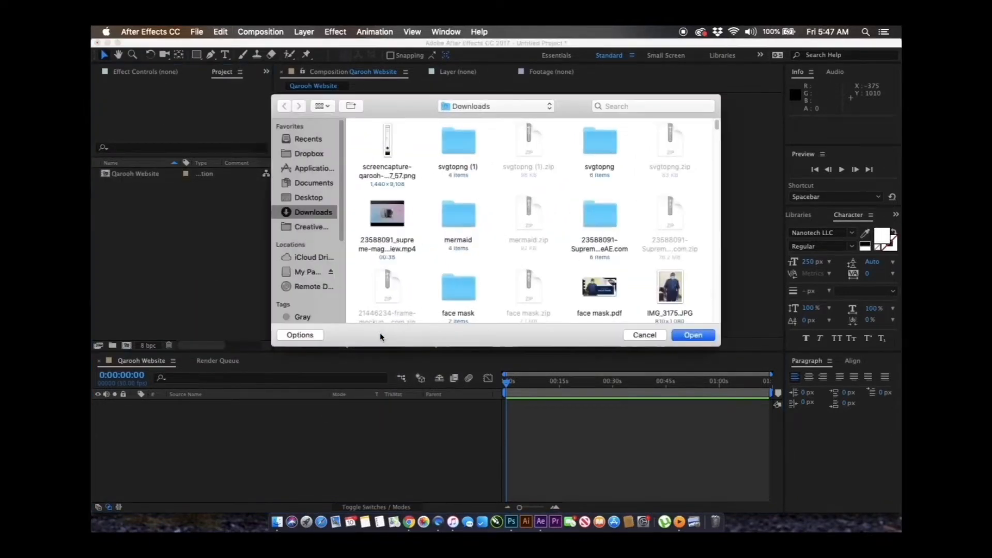
left_click(624, 112)
type("q")
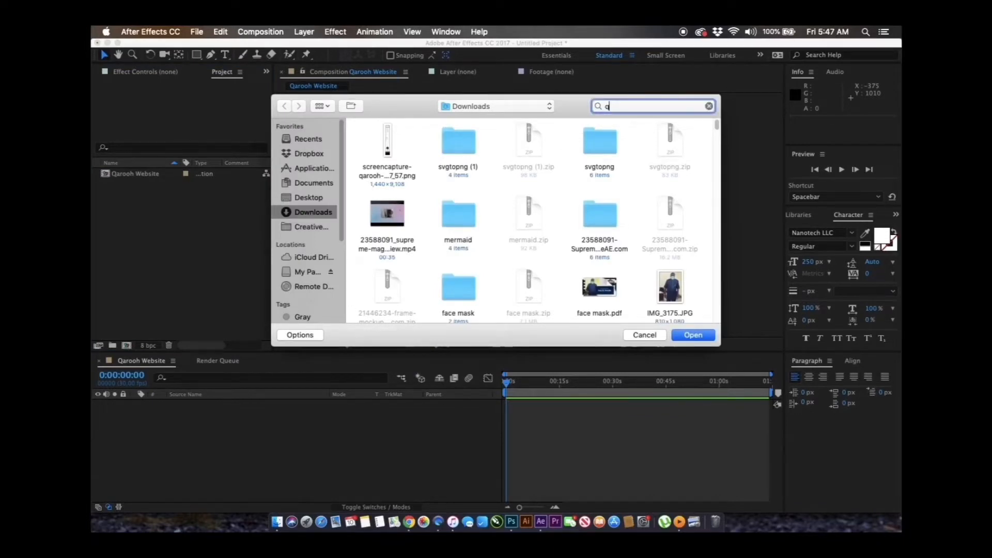
type("aroo")
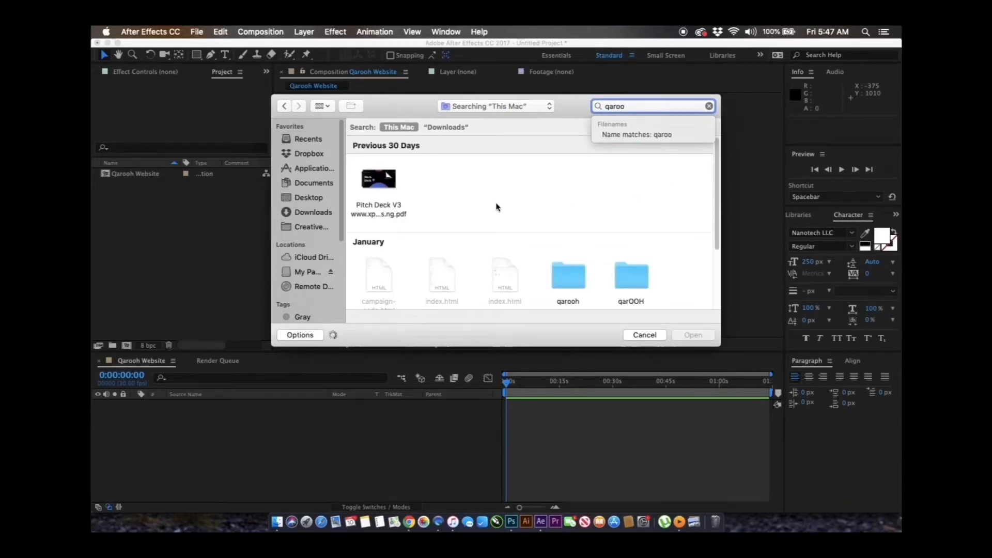
scroll(437, 222, "down", 5)
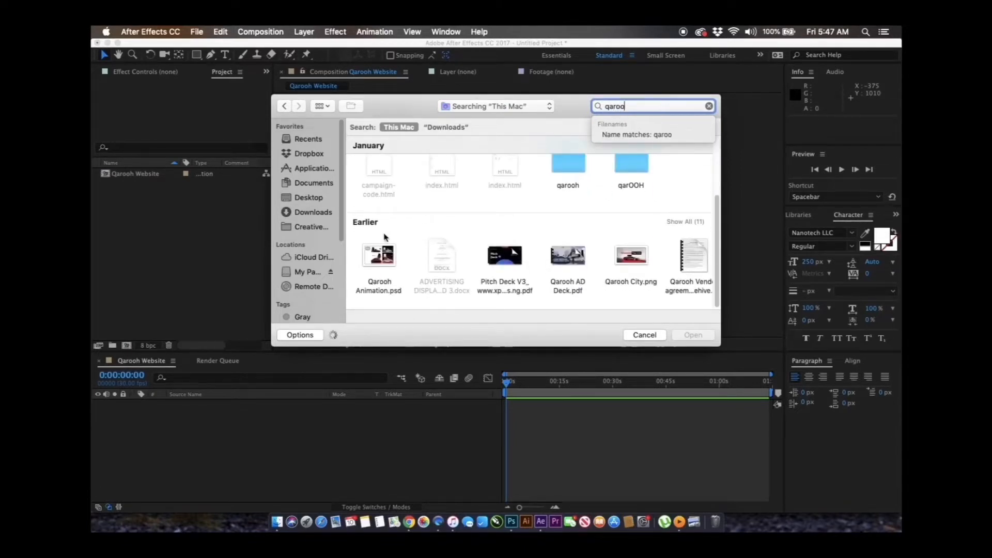
left_click(377, 254)
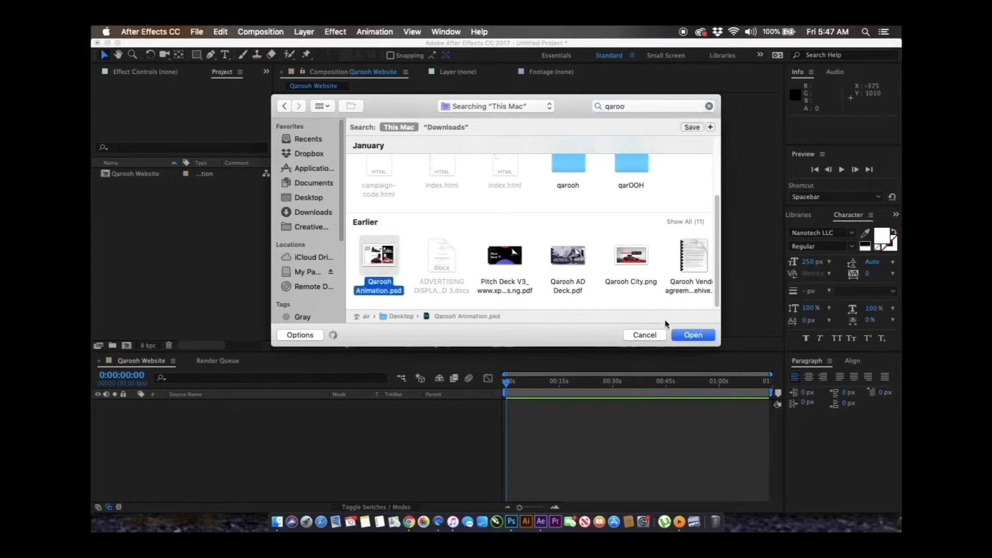
left_click(693, 335)
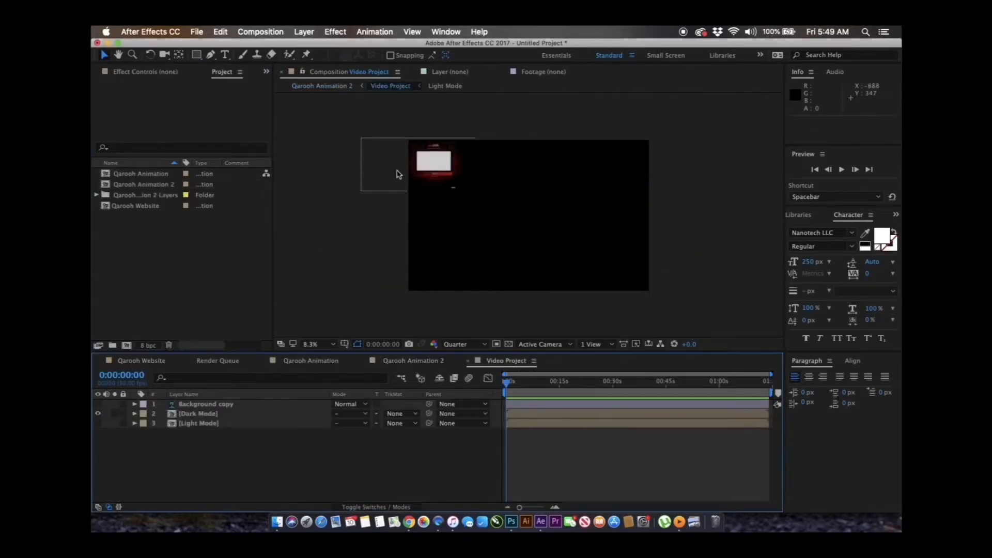
Set the Video Project composition's size to 1080 x 1080 px.
key("super+k")
left_click(667, 227)
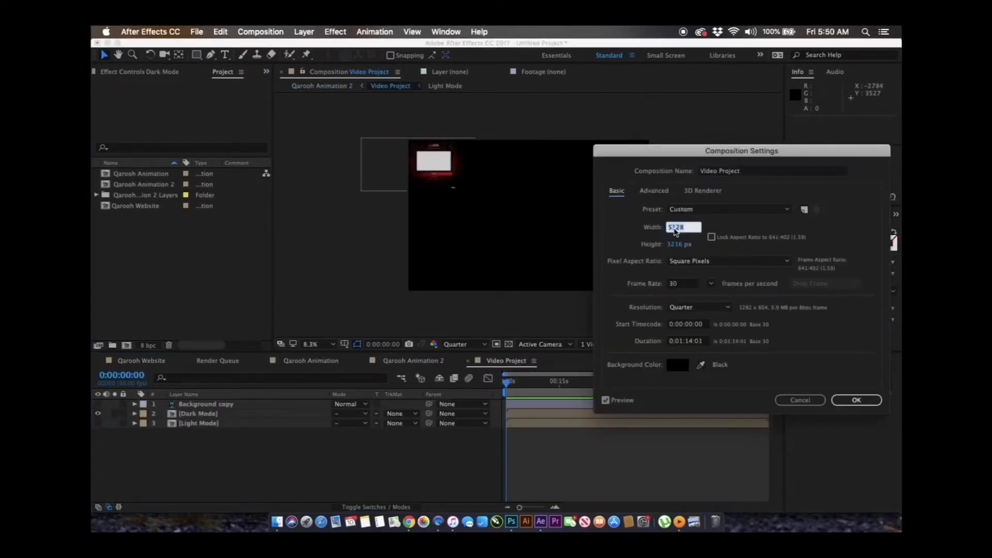
type("102")
type("08")
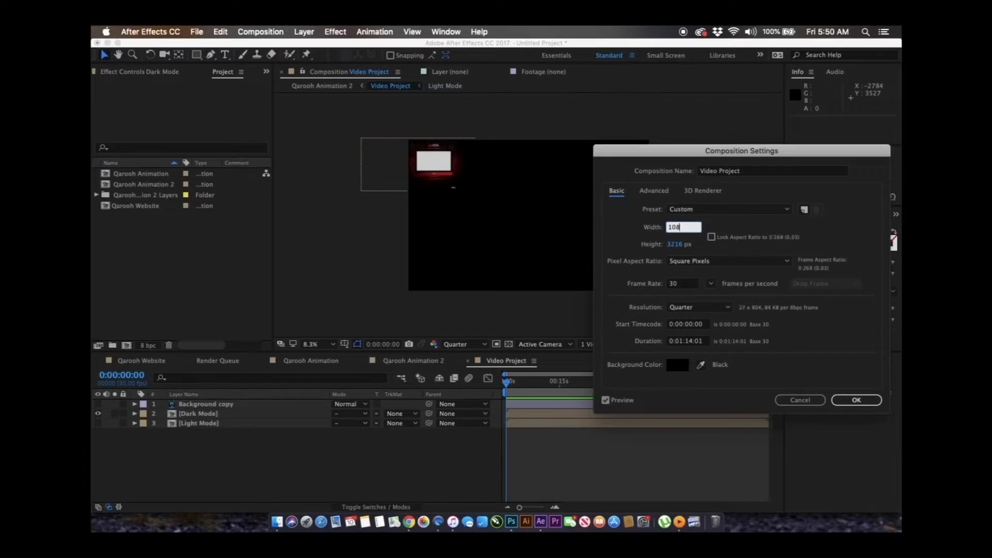
key("Tab")
type("10")
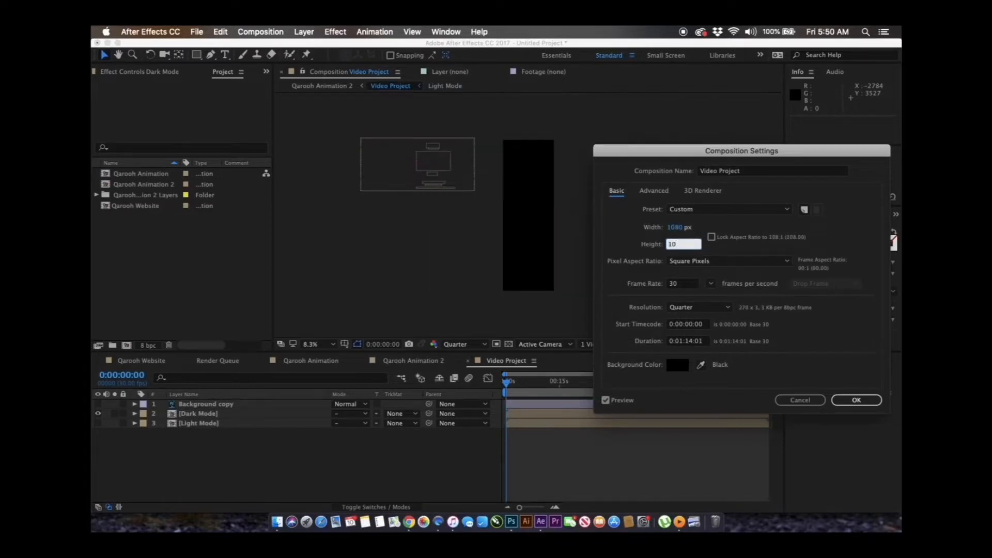
type("80")
key("Return")
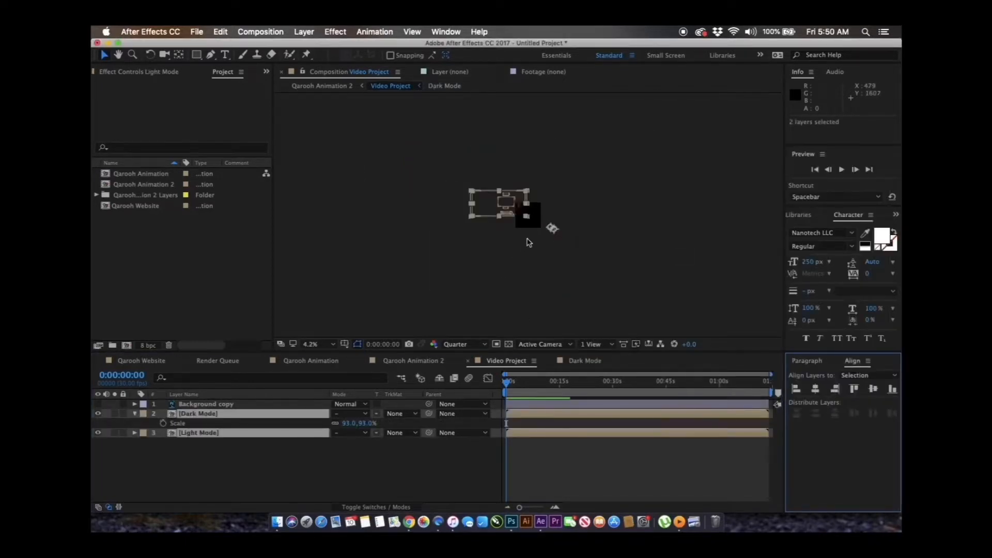
Move the Dark Mode and Light Mode layers together about 912 px right and 576 px down into the square frame.
left_click_drag(526, 214, 543, 223)
key("period")
key("period")
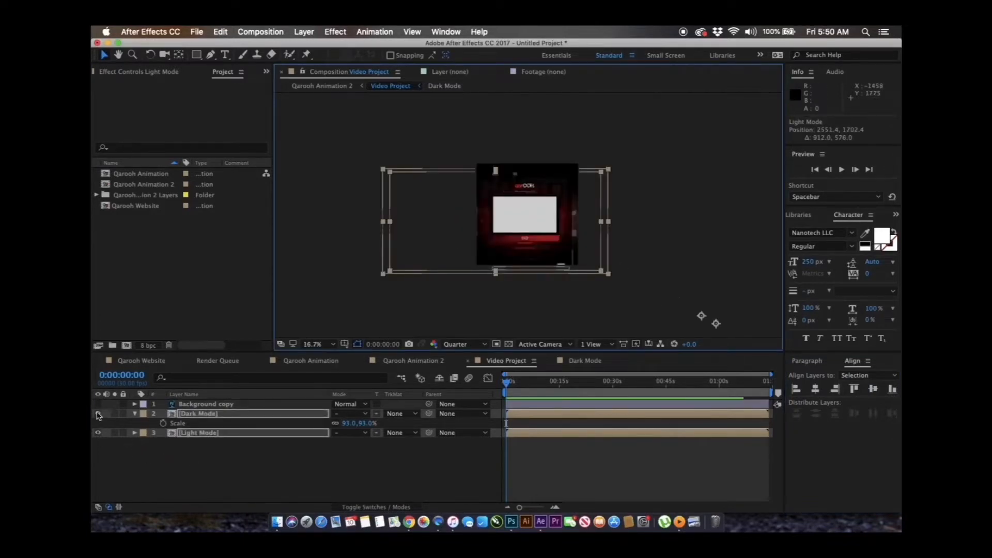
Hide the Dark Mode layer so that only the Light Mode layer is shown.
left_click_drag(98, 414, 98, 432)
left_click(195, 459)
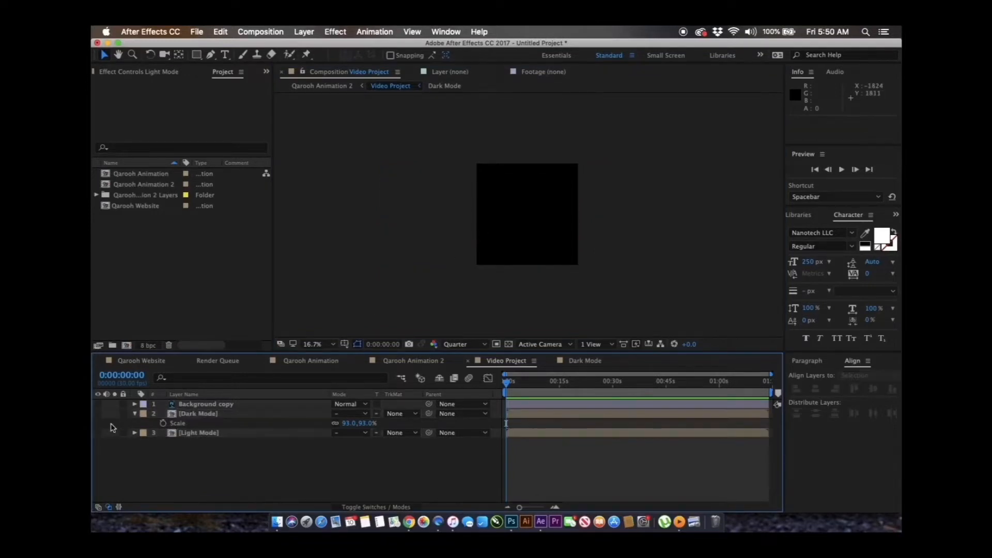
left_click(99, 433)
Select the Light Mode and Dark Mode layers and move them about 36 px right and 72 px up.
left_click(206, 434)
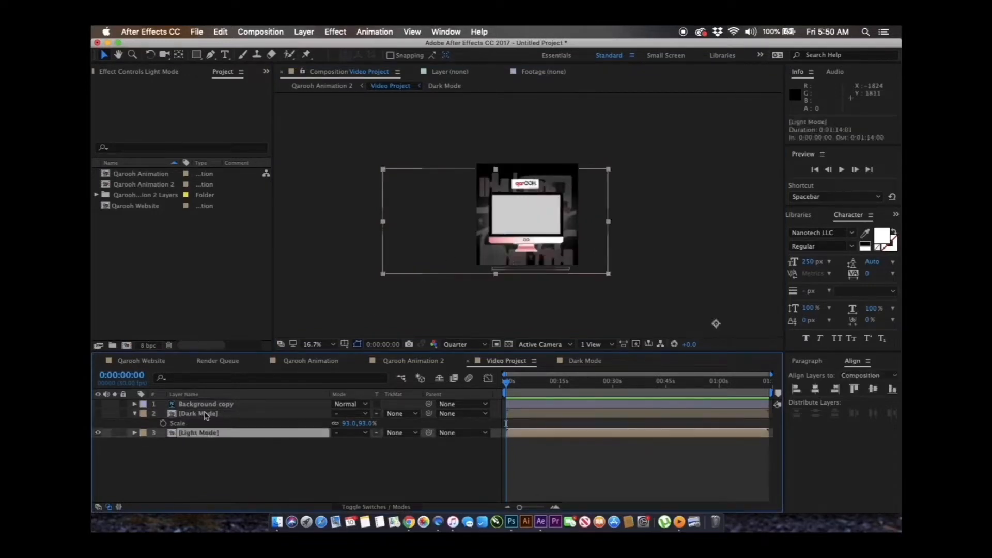
left_click(206, 414, "shift")
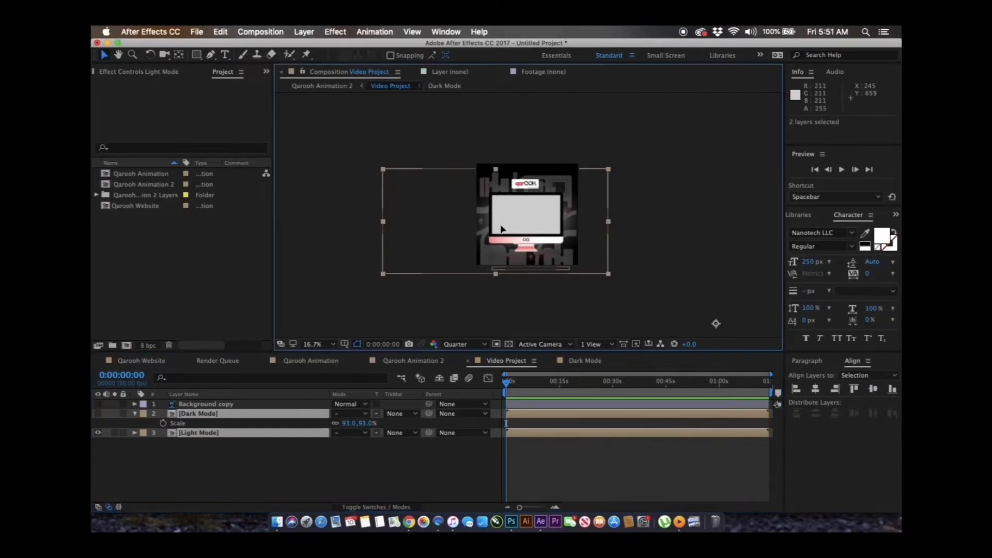
left_click_drag(502, 229, 505, 222)
scroll(505, 222, "up", 4)
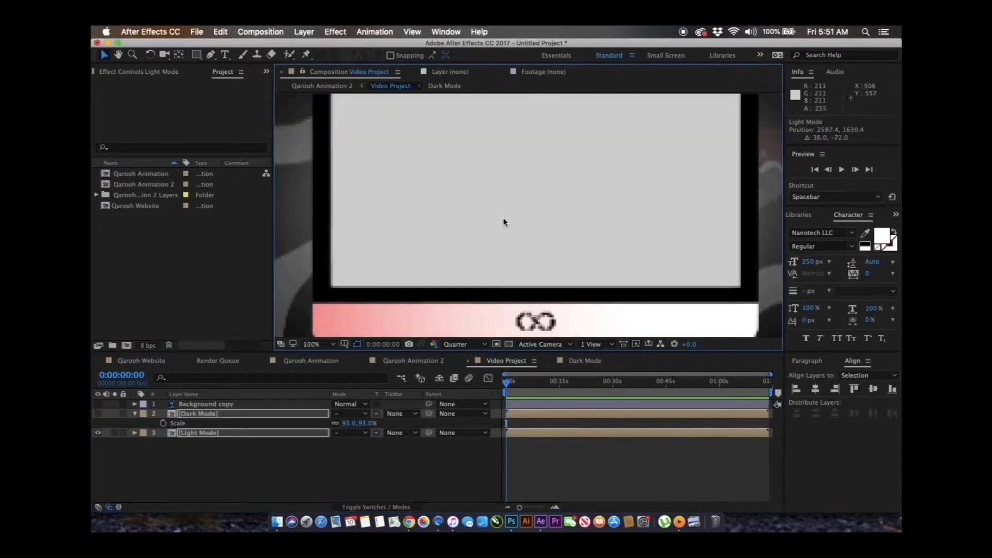
scroll(504, 228, "down", 2)
scroll(504, 228, "down", 2)
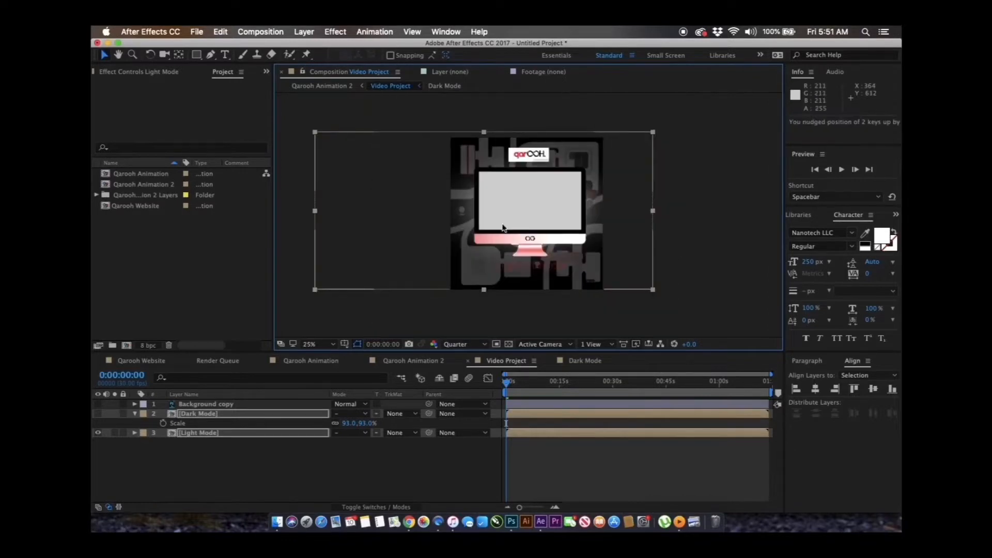
Nudge both mode layers horizontally to centre the monitor artwork in the frame, and deselect them.
key("shift+Right")
key("shift+Right")
key("shift+Right")
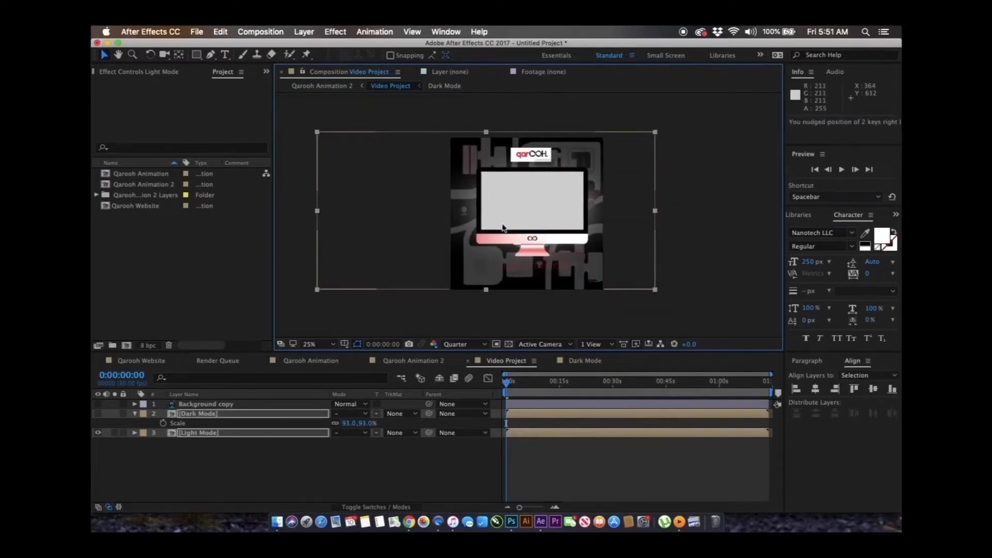
key("Right")
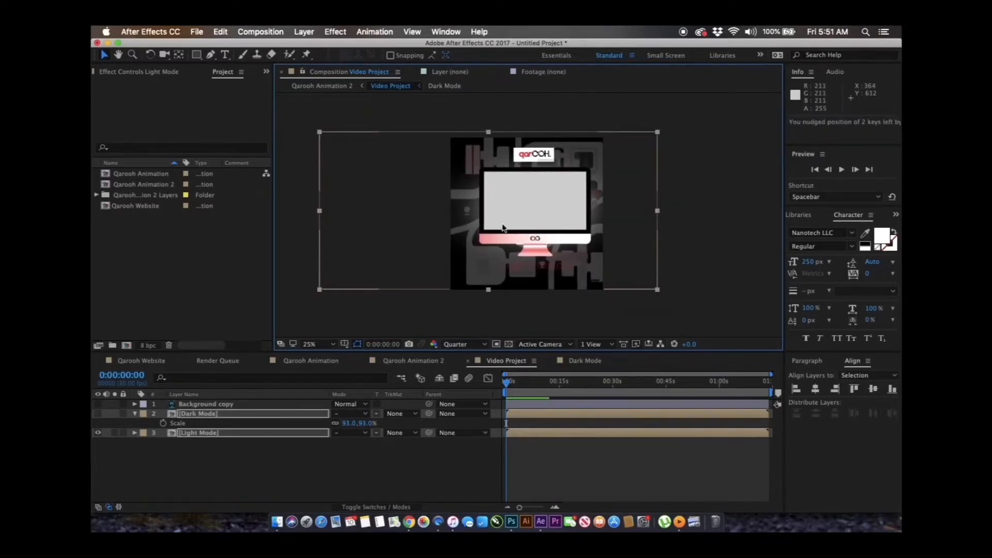
key("Left")
key("Left")
key("Left")
key("Left")
key("Left")
key("Left")
key("Left")
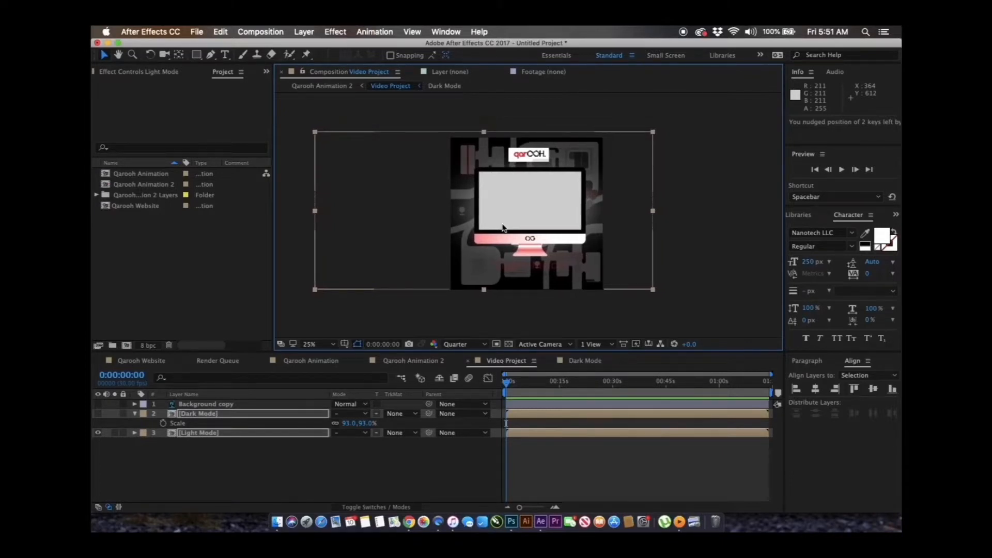
left_click(214, 478)
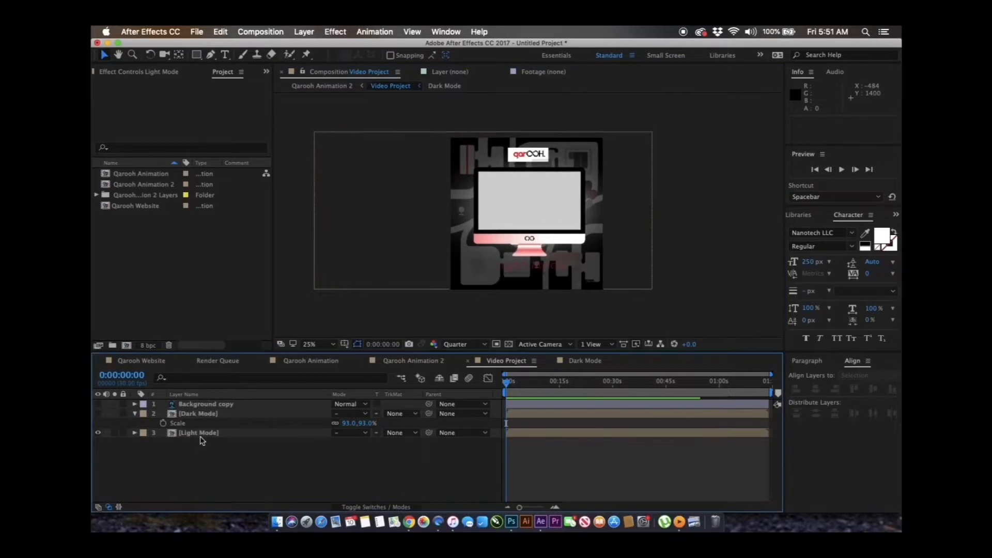
Open the Light Mode composition and add a white 5128 x 3216 px solid beneath all its layers.
double_click(200, 436)
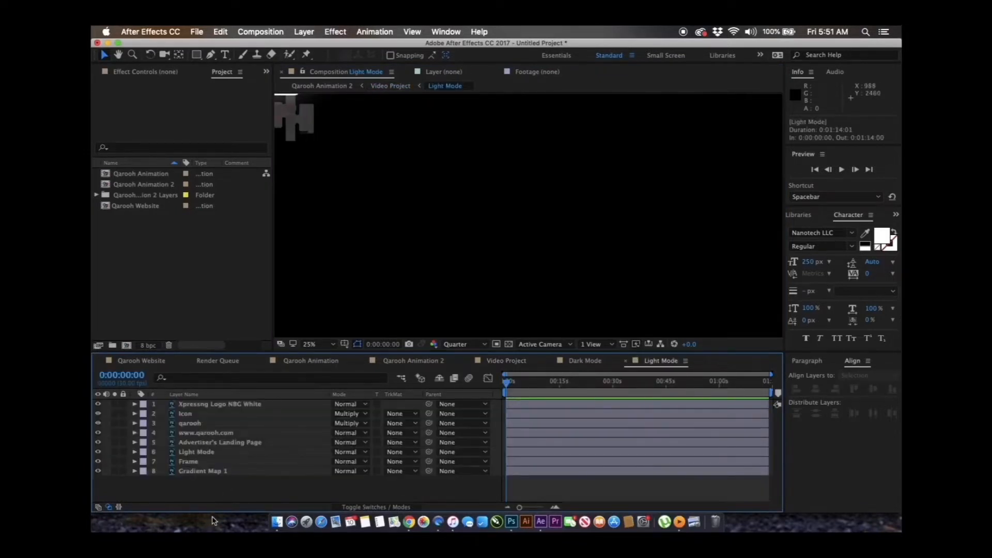
key("super+y")
left_click(177, 383)
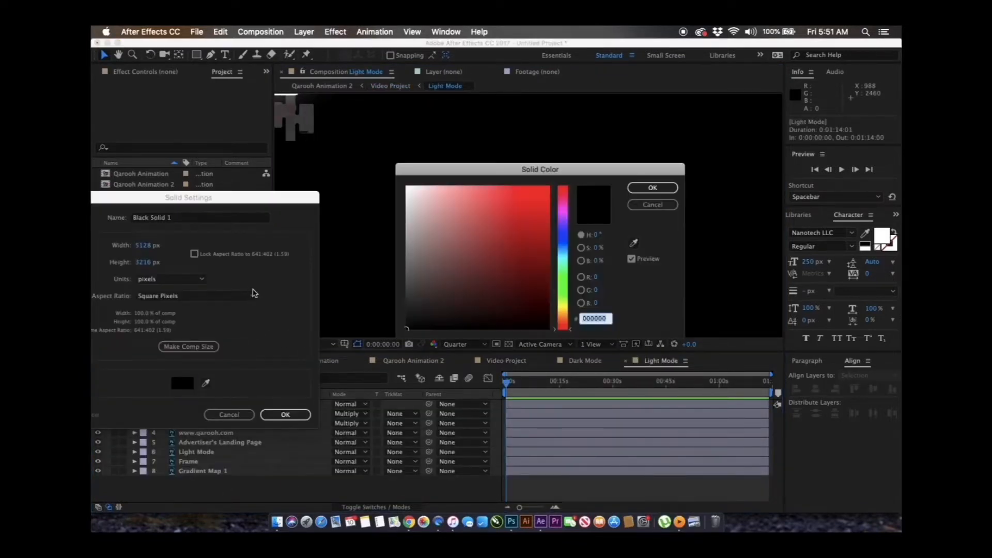
left_click(425, 223)
left_click_drag(406, 201, 388, 174)
key("Return")
left_click(285, 414)
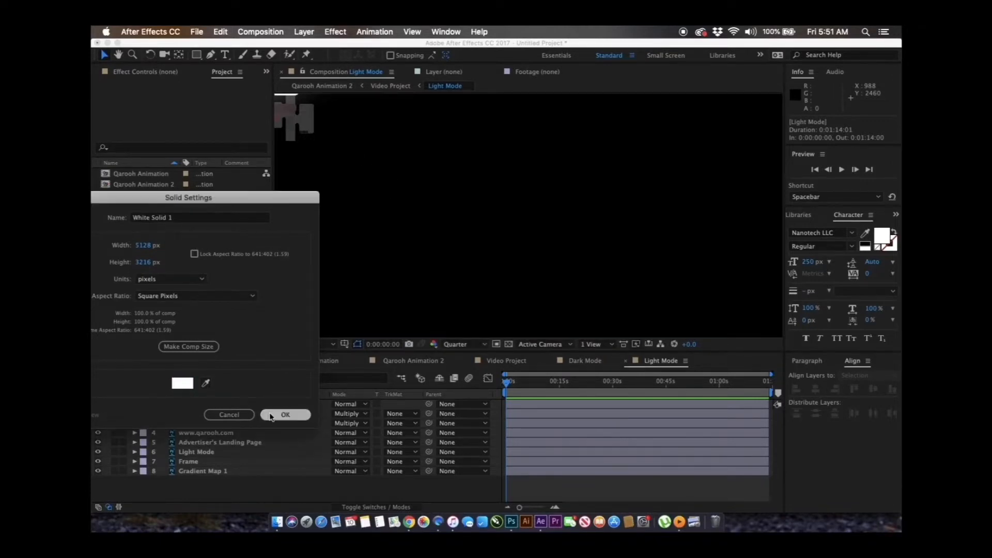
left_click_drag(251, 408, 232, 485)
left_click(582, 362)
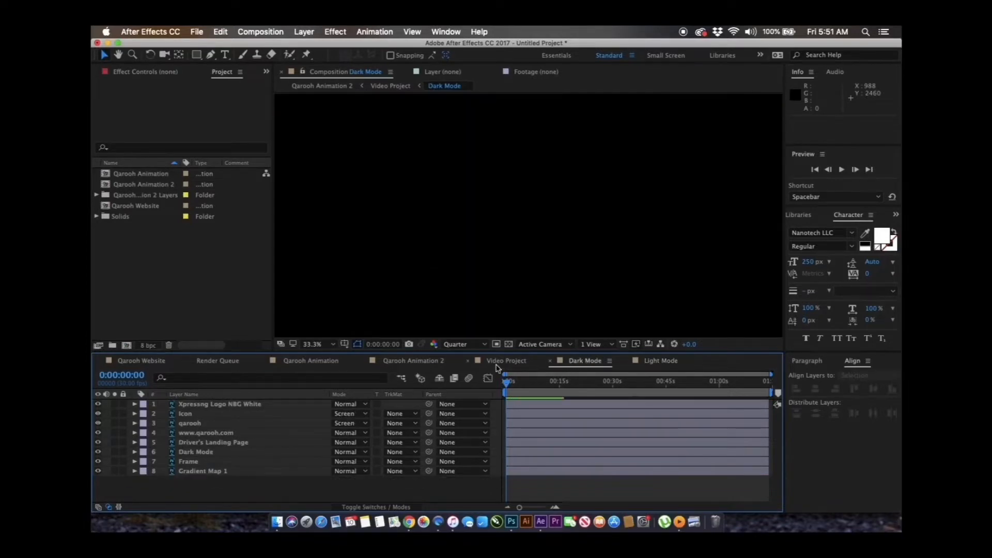
key("super+y")
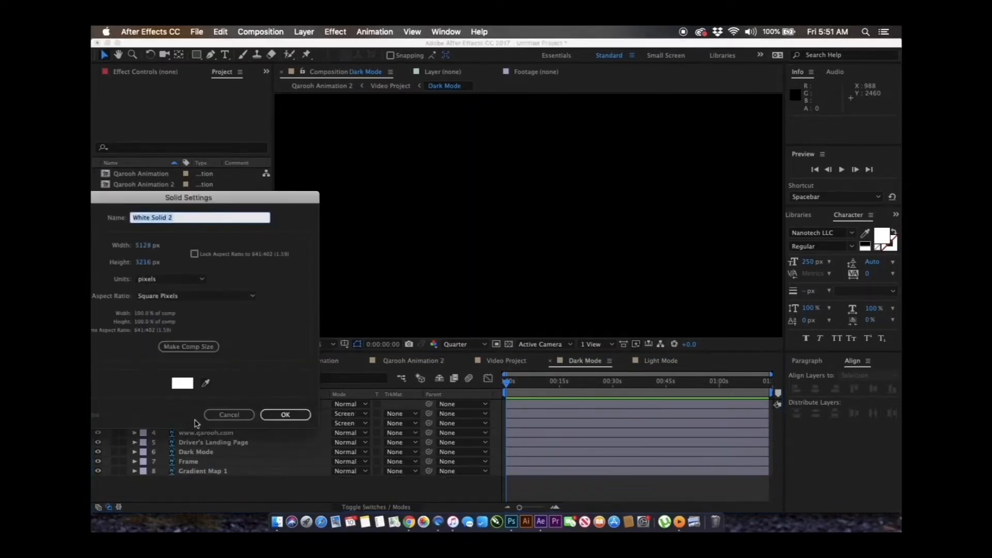
left_click(183, 383)
type("000000")
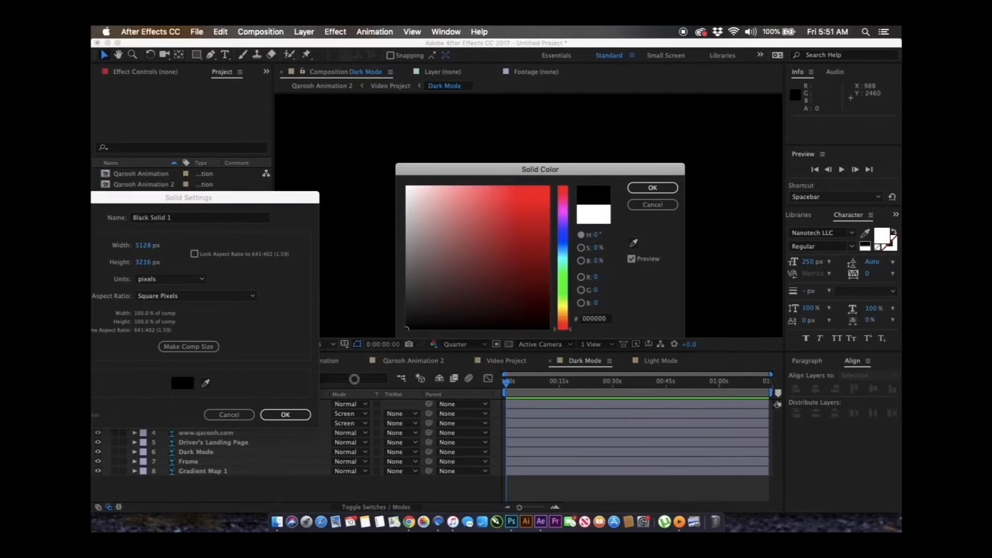
key("Return")
key("Return")
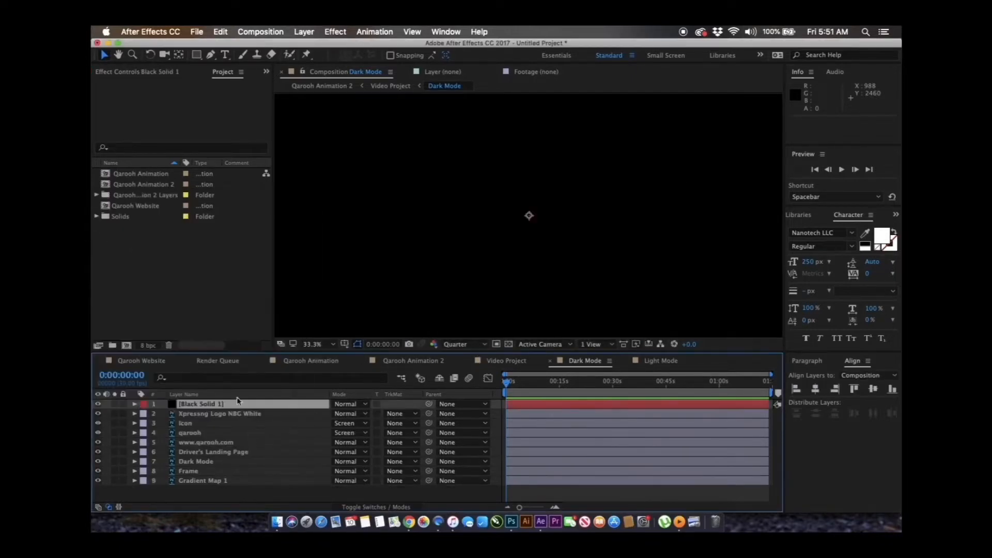
left_click_drag(228, 409, 243, 491)
Return to the Video Project composition and nudge the Light Mode and Dark Mode layers slightly left.
left_click(509, 360)
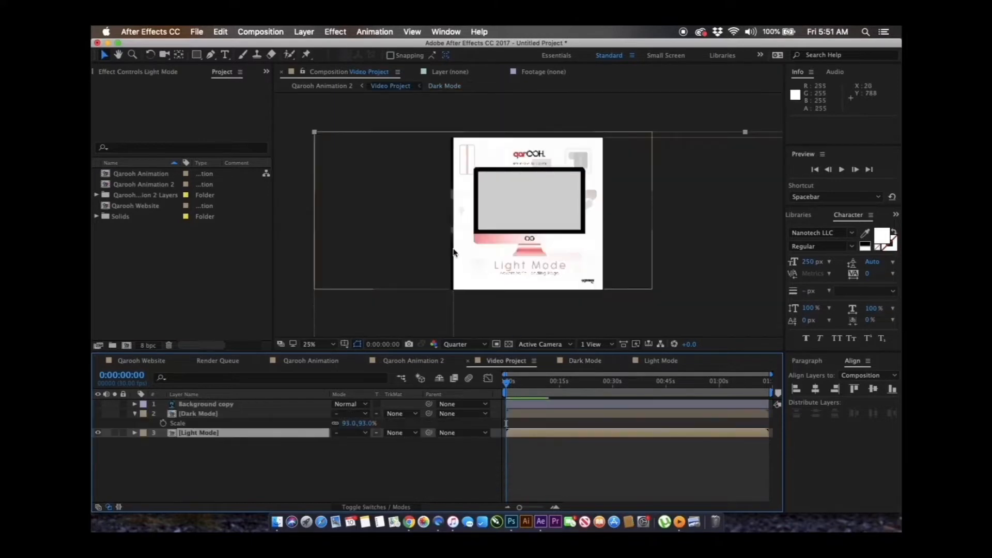
left_click(284, 414, "shift")
key("Left")
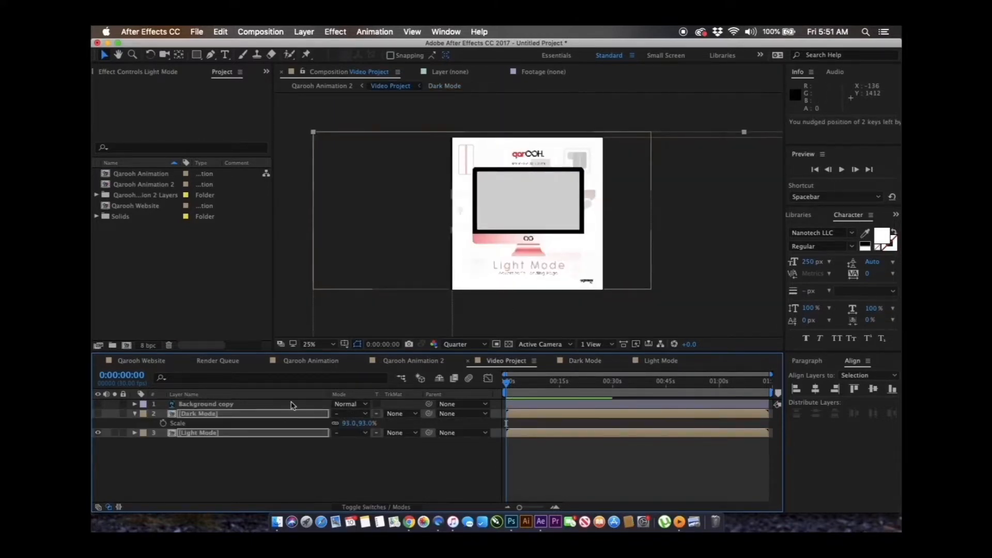
Show the Dark Mode layer and nudge both mode layers up to close the gap along the frame's upper edge.
left_click(99, 414)
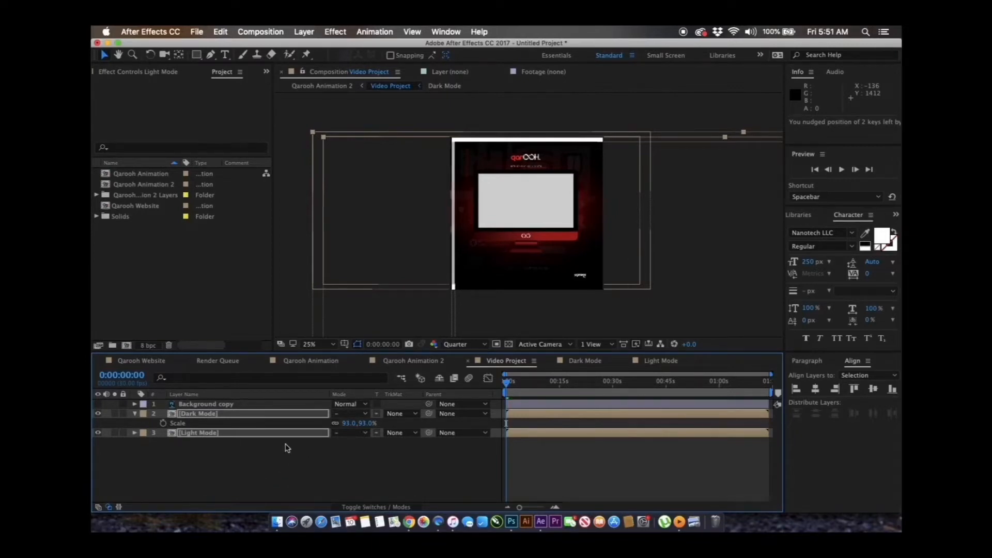
key("Up")
key("Up")
key("Up")
key("Up")
key("Up")
key("Up")
key("Up")
key("Up")
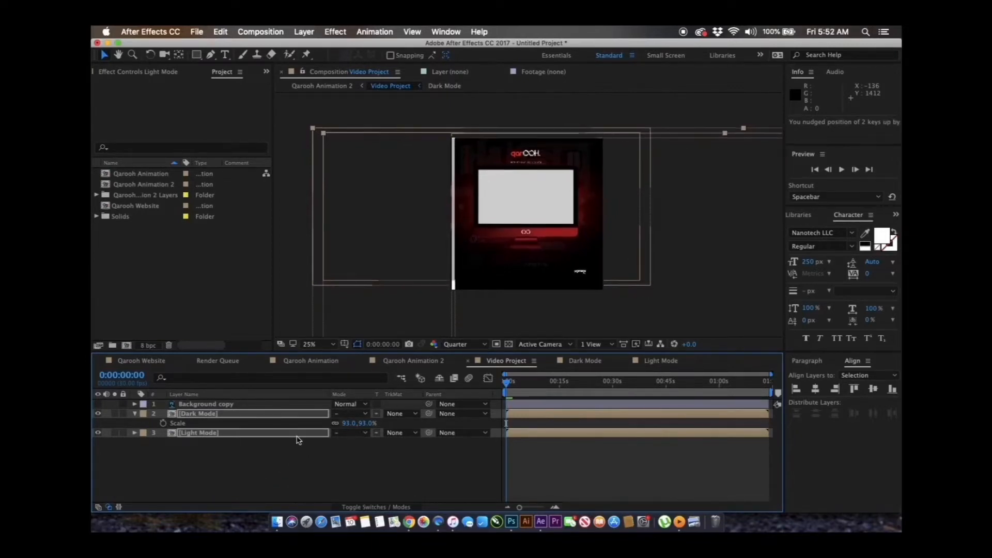
Nudge both mode layers left to close the gap along the frame's left edge, and deselect them.
key("Left")
key("Left")
key("Left")
key("Left")
key("Left")
key("Left")
key("Left")
key("Left")
key("Left")
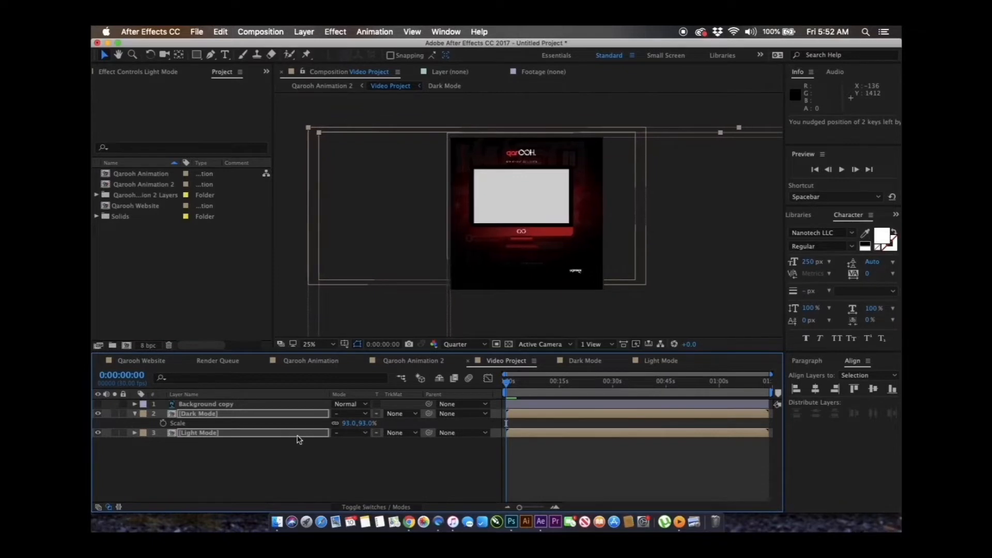
left_click(188, 460)
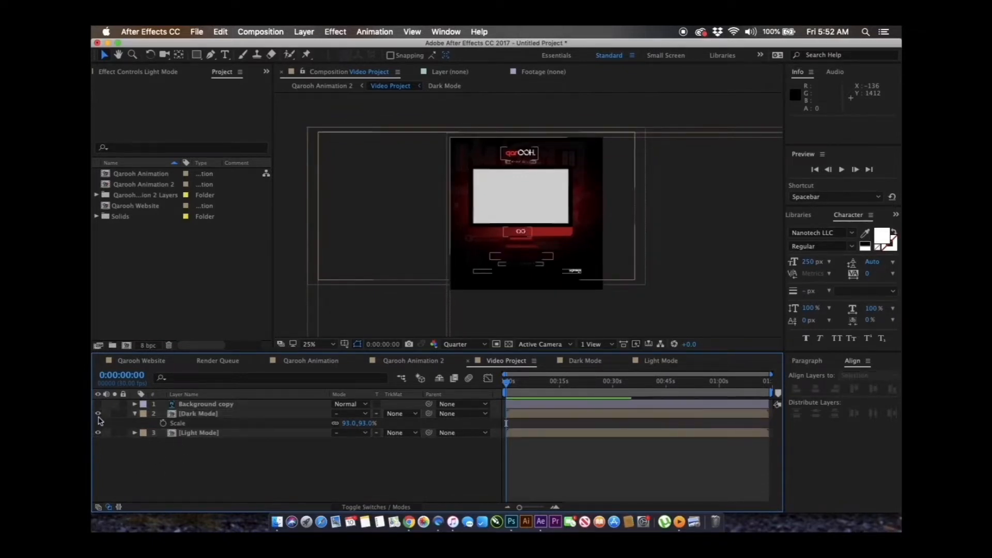
Move the Light Mode layer above the Dark Mode layer in the Video Project composition.
left_click(98, 414)
left_click(196, 413)
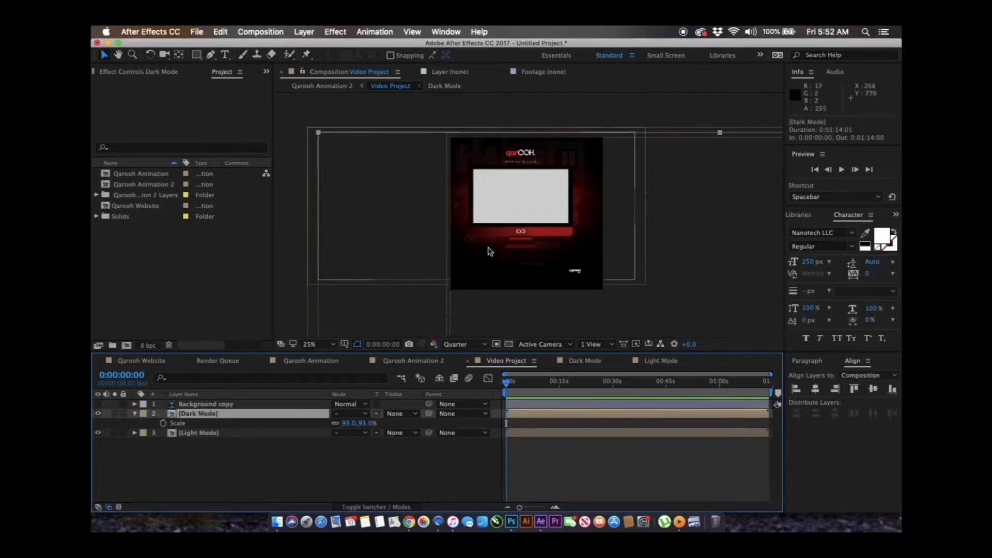
left_click(270, 453)
left_click(266, 434)
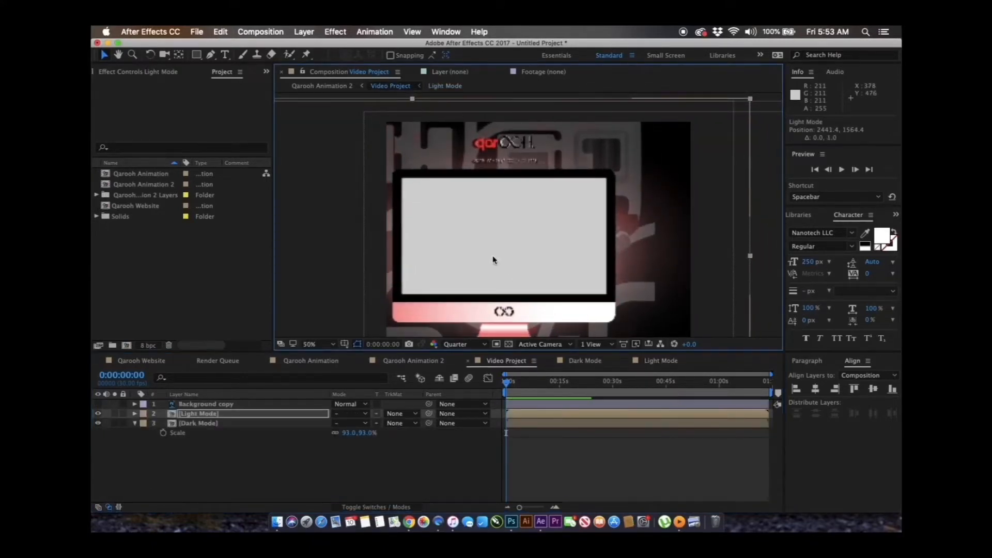
Set the preview resolution to Full and nudge the Light Mode layer up to position 2441.4, 1558.4.
left_click(464, 344)
left_click(460, 363)
key("Up")
key("Up")
key("Up")
key("Up")
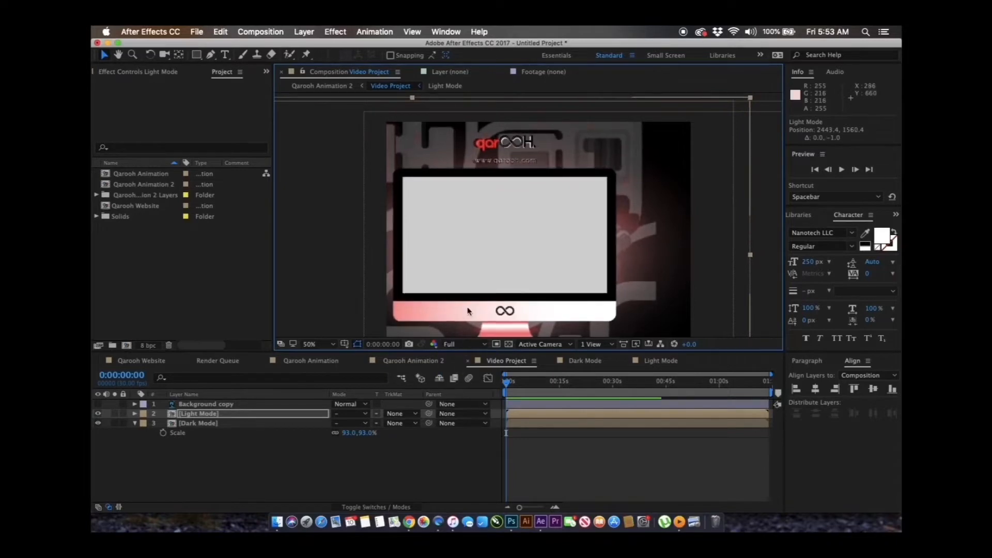
key("Left")
key("Right")
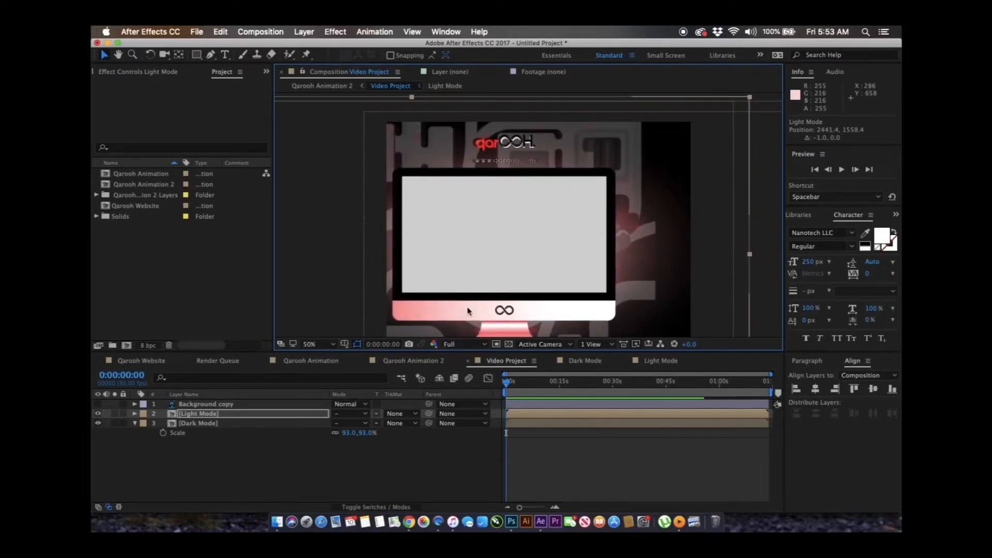
Parent the Light Mode and Dark Mode layers to a new null object and shift it to position 658, 588 to centre the artwork.
key("alt+shift+super+y")
left_click_drag(243, 481, 227, 421)
left_click_drag(429, 423, 259, 414)
left_click(259, 414)
key("comma")
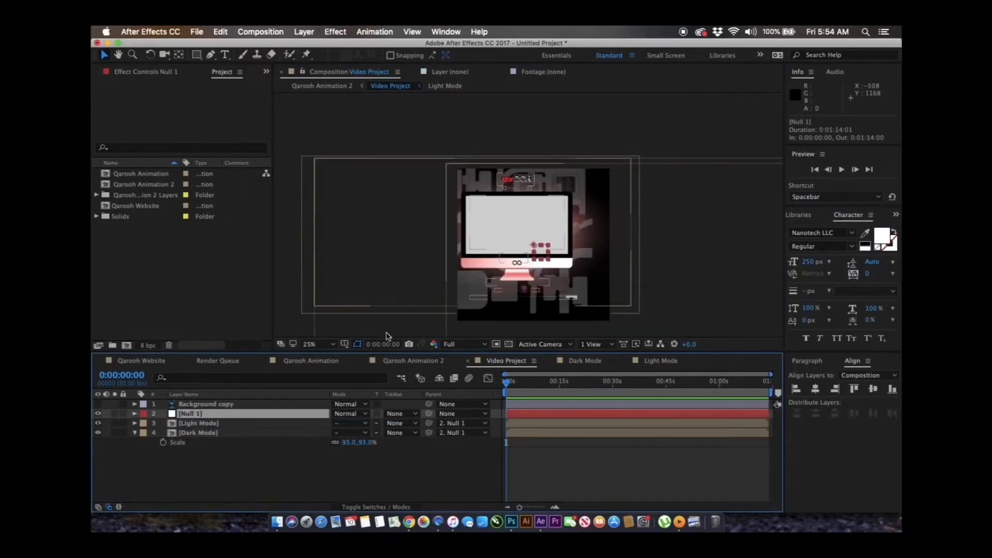
key("p")
left_click_drag(361, 423, 386, 424)
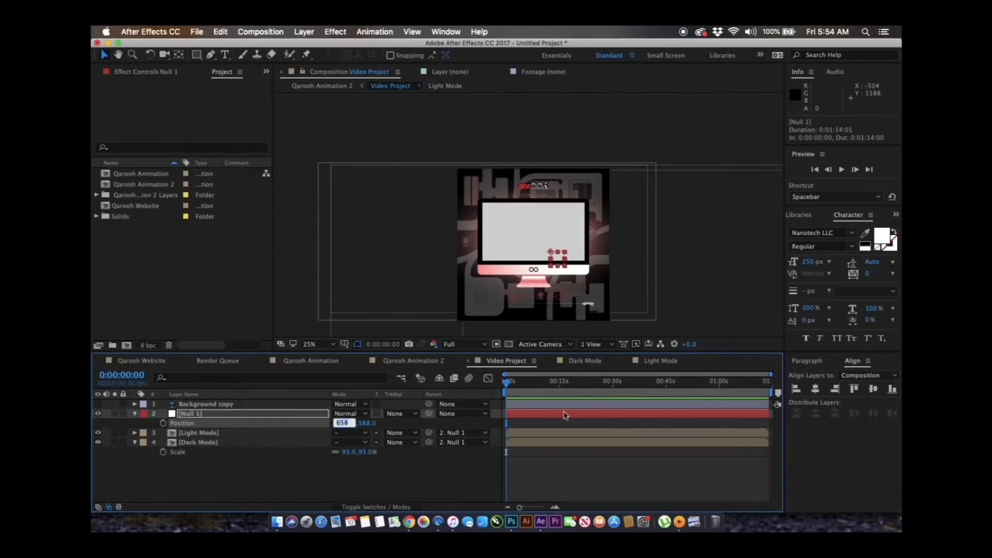
Hide the black solid in the Dark Mode composition, and return to the Video Project composition.
left_click(655, 360)
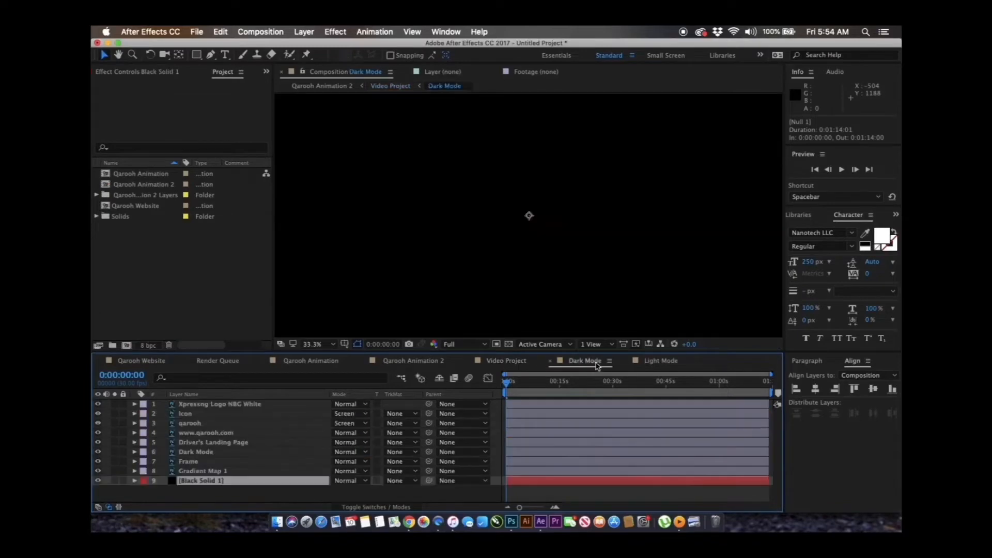
left_click(98, 480)
left_click(496, 365)
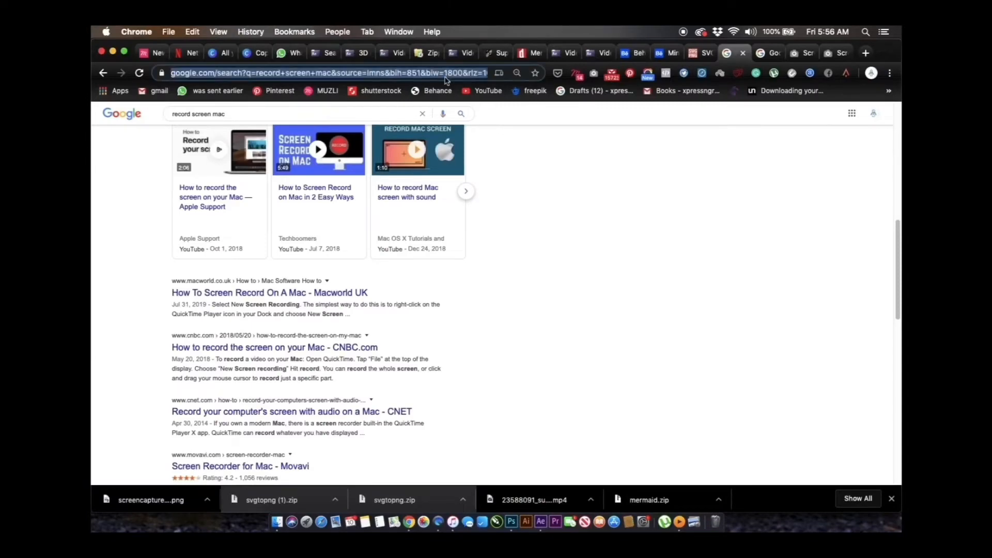
Open qarooh.com in Chrome, capture the full page, and download the capture as a PNG image.
type("qarooh.com")
key("Return")
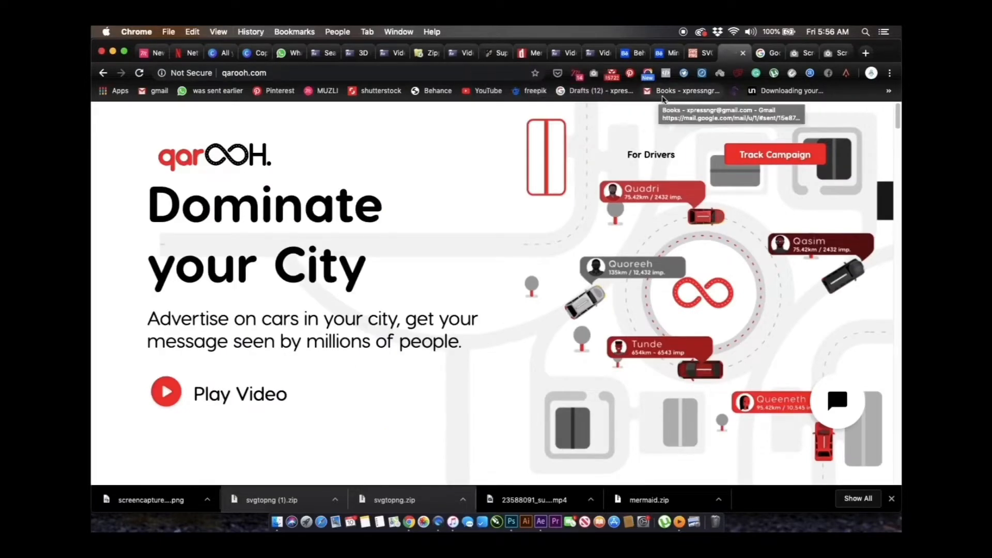
left_click(594, 73)
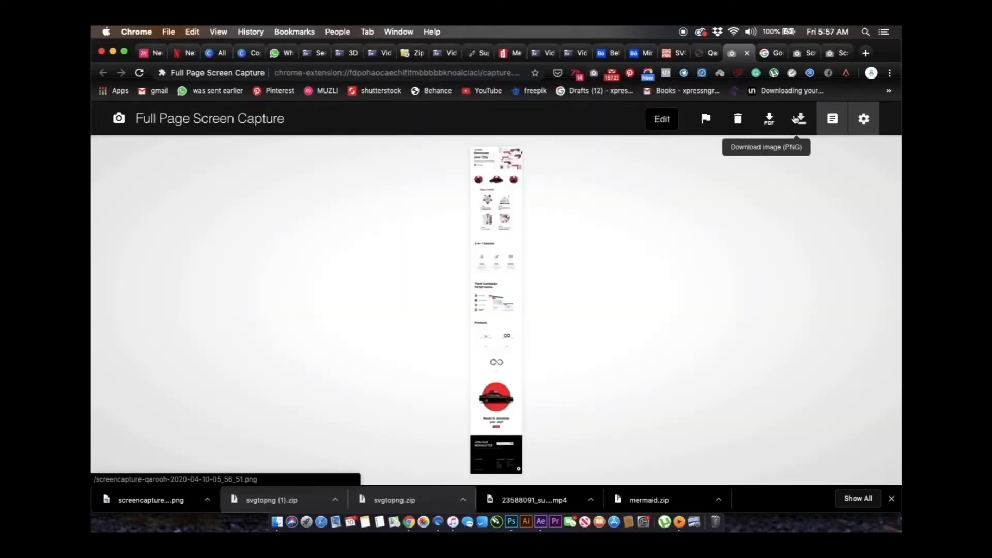
left_click(796, 120)
key("super+Tab")
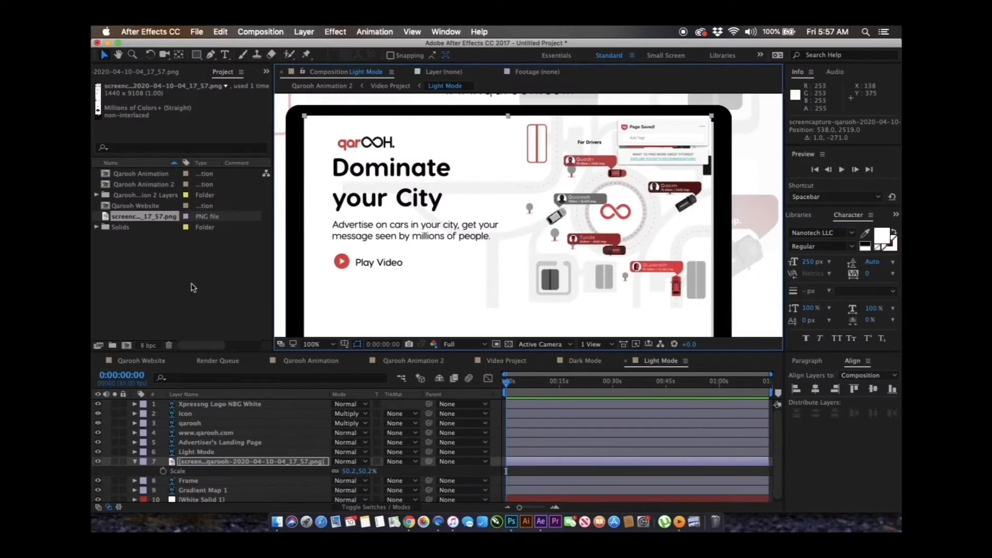
double_click(219, 278)
double_click(387, 150)
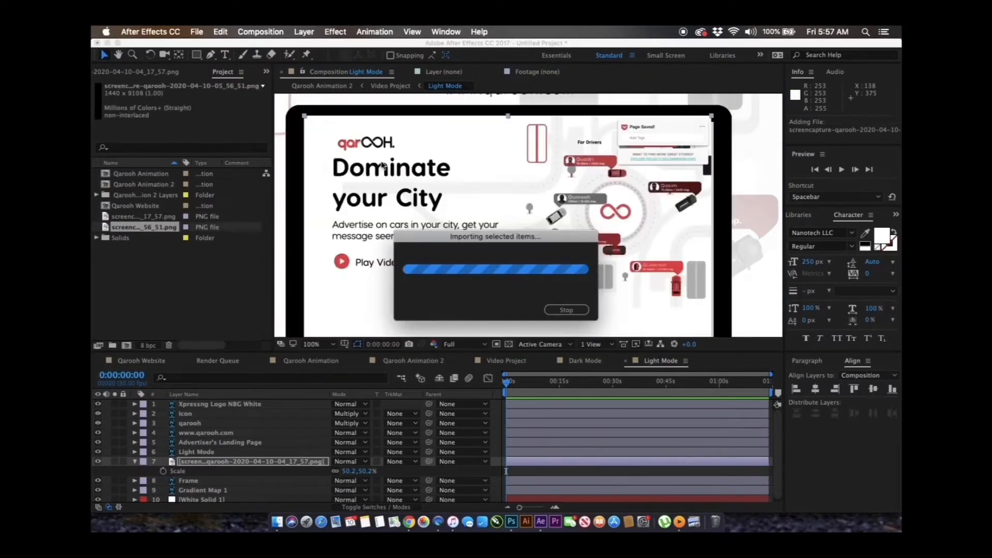
left_click_drag(158, 230, 221, 461)
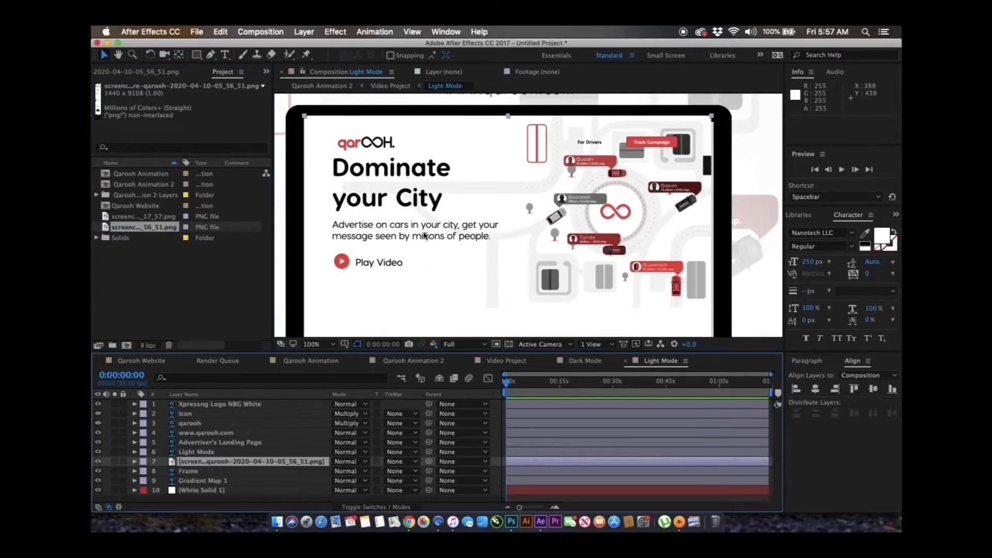
Nudge the website screenshot down and right to position 541, 2527 so it fits the monitor screen area.
key("Down")
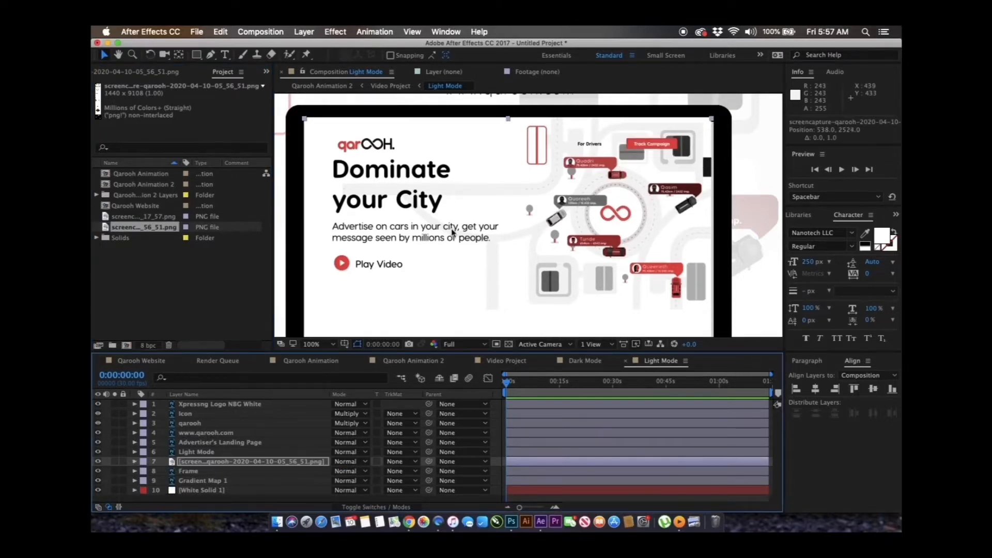
key("Right")
key("Right")
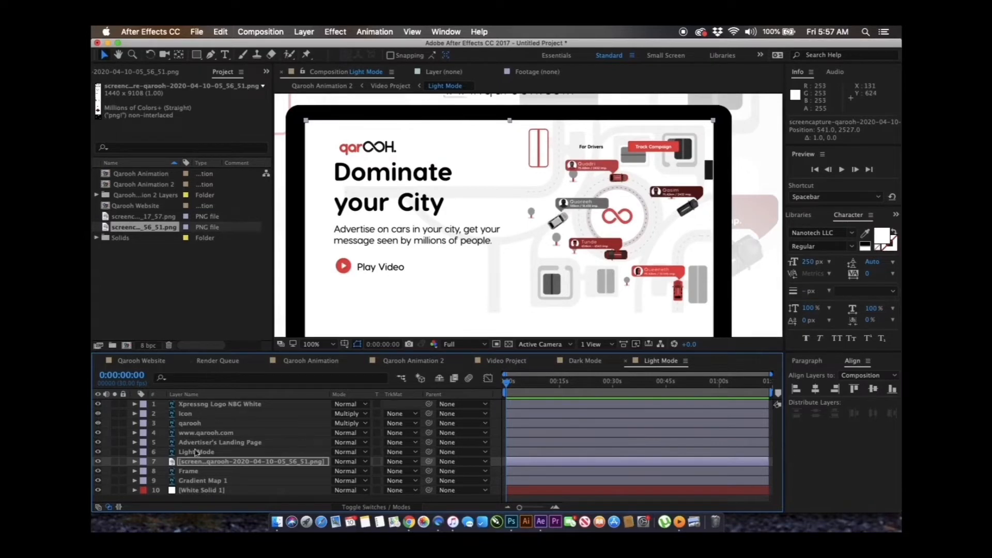
Try to use the website screenshot as an alpha matte for the Frame layer.
left_click(204, 471)
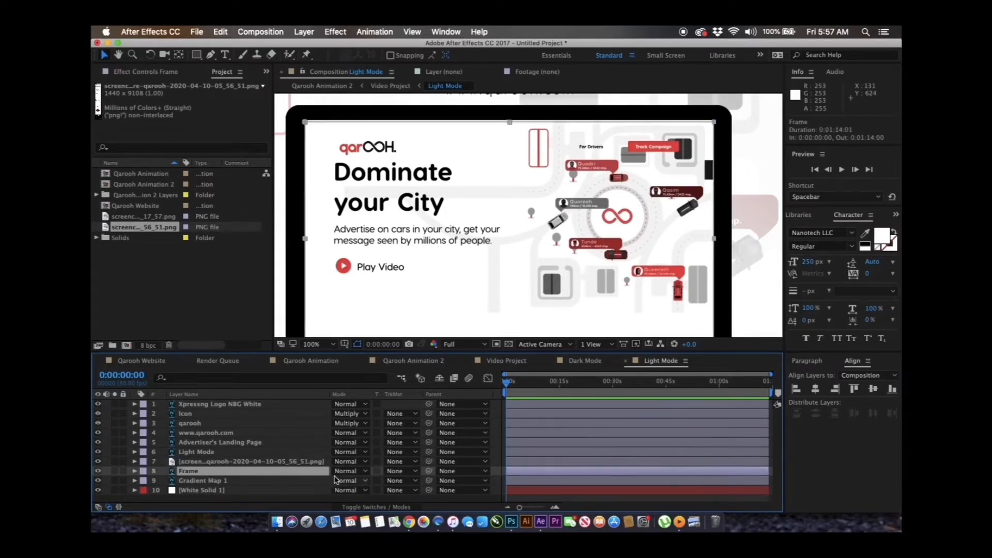
left_click(350, 470)
key("Escape")
left_click(404, 471)
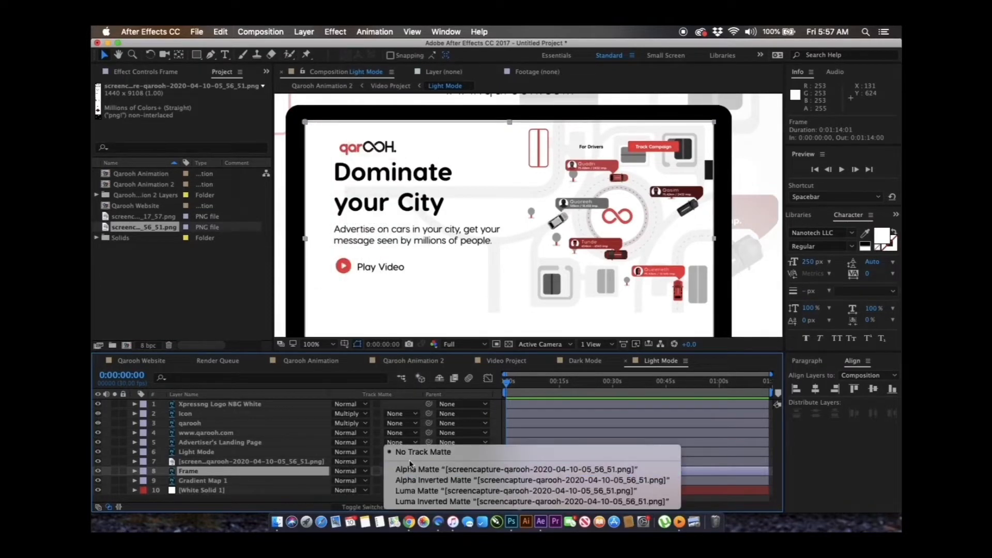
left_click(408, 469)
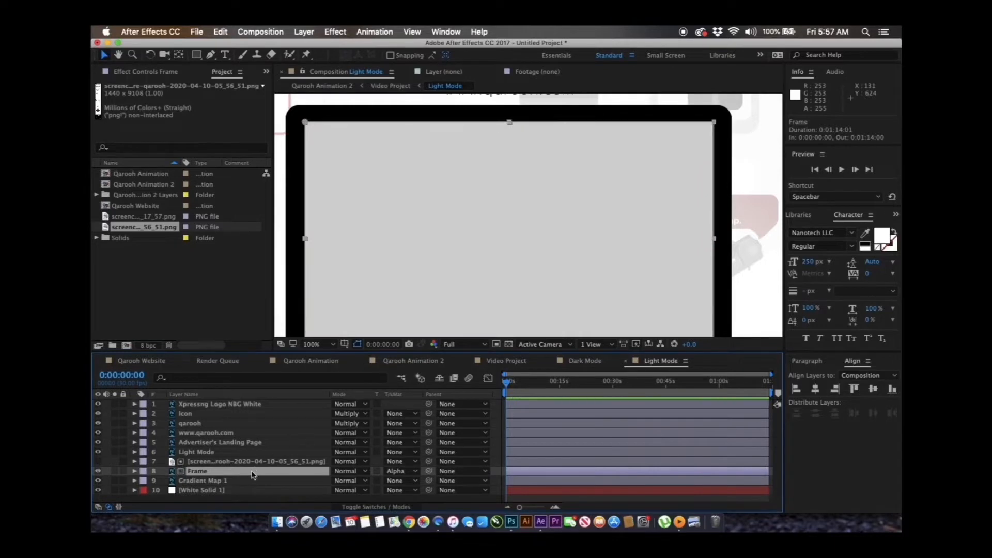
Place the screenshot layer beneath Frame, show it with Frame as its alpha matte, and set Frame itself to No Track Matte.
left_click_drag(253, 461, 253, 475)
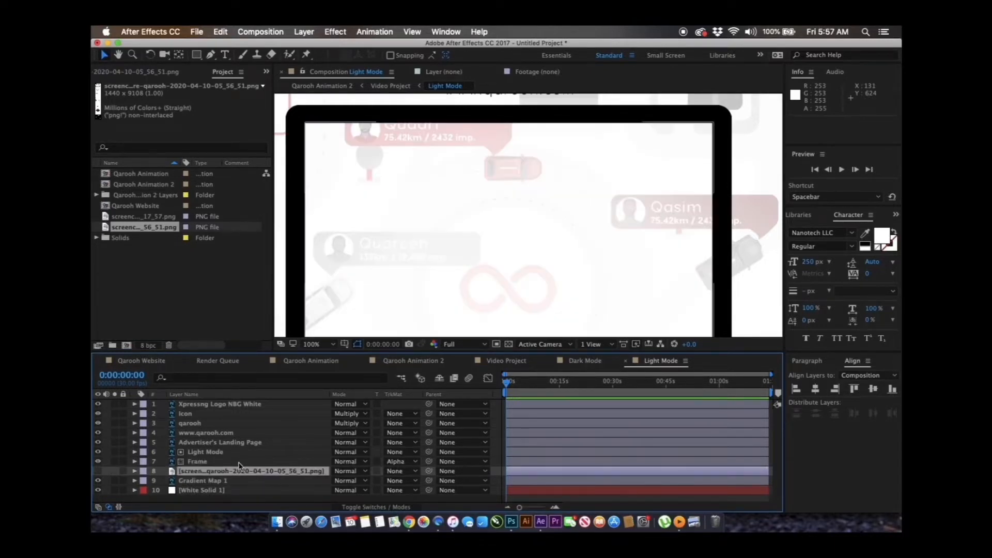
left_click(97, 471)
left_click(401, 471)
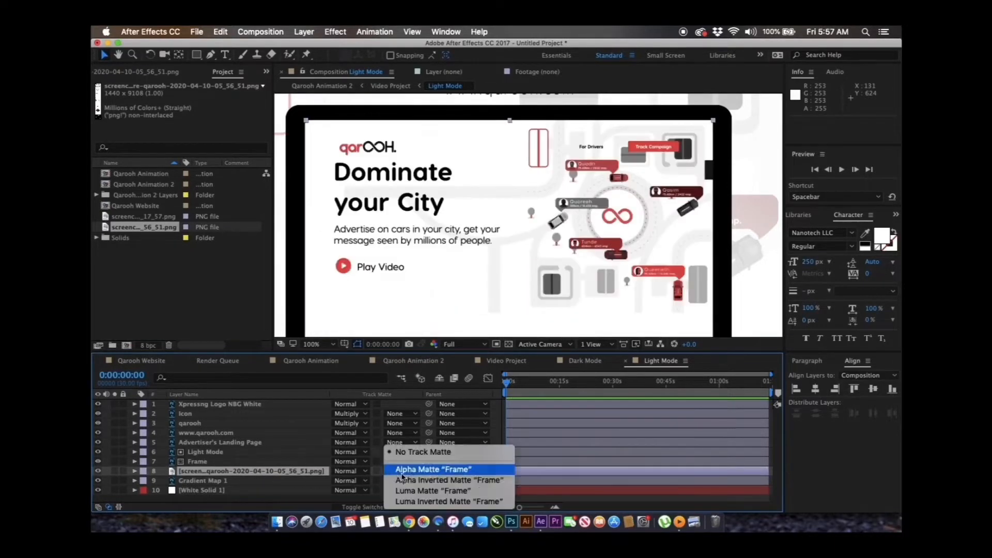
left_click(410, 470)
left_click(401, 461)
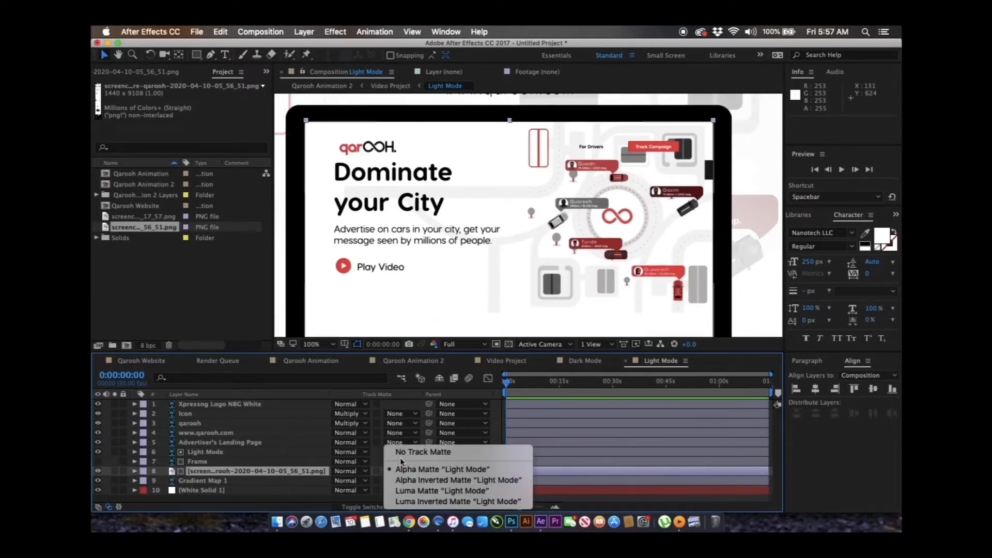
left_click(401, 453)
scroll(493, 302, "down", 5)
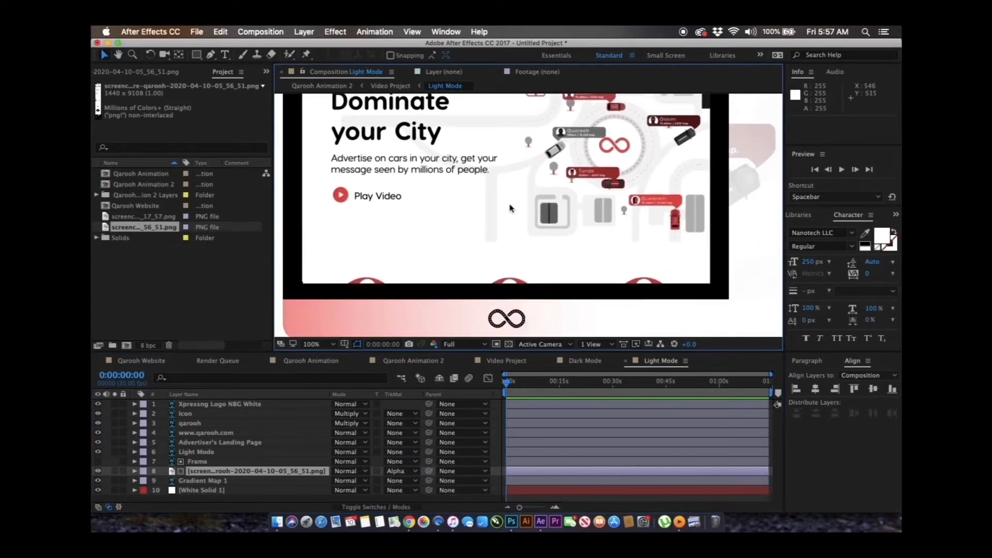
scroll(510, 208, "down", 3)
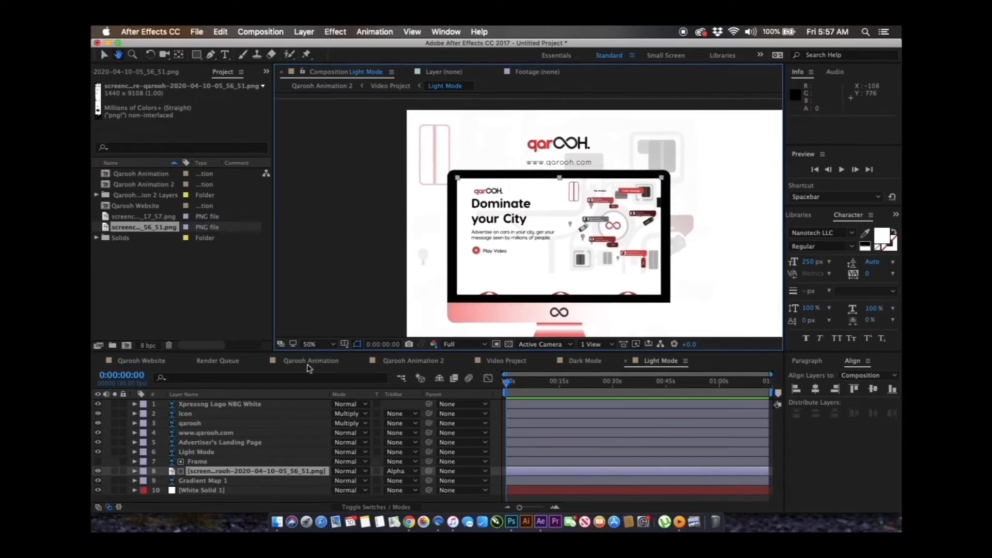
End the Light Mode work area at 0:00:30:03 and start the screenshot layer at 0:00:05:07.
key("End")
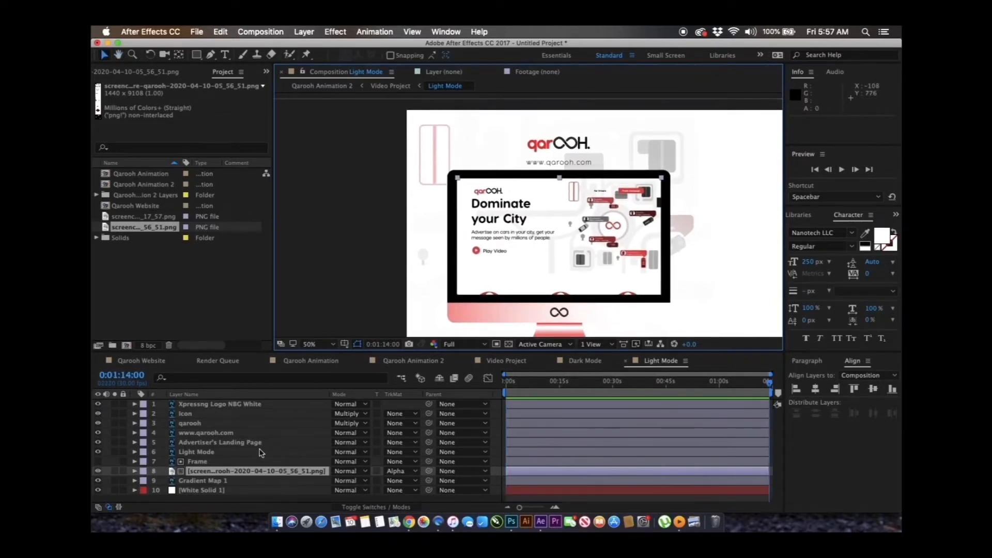
left_click_drag(769, 391, 513, 387)
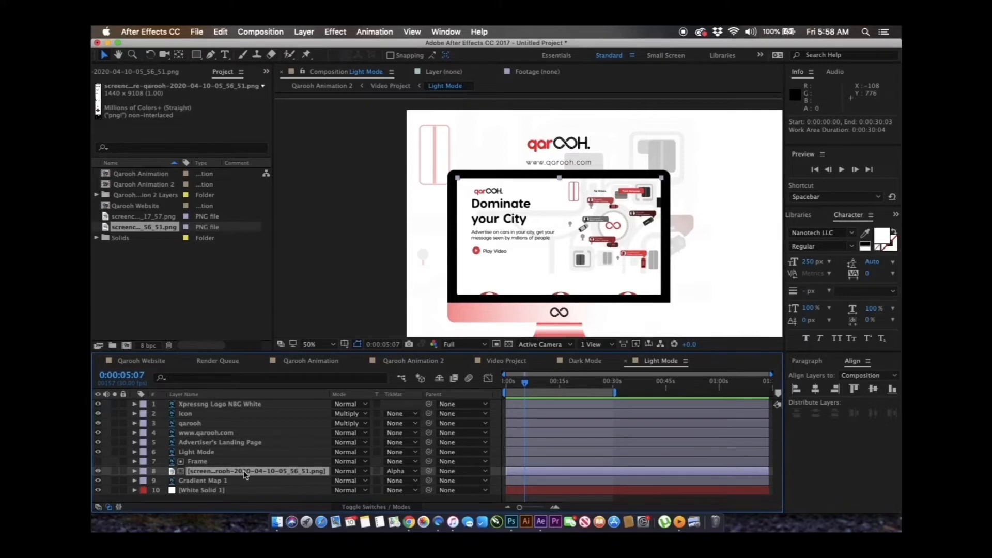
key("[")
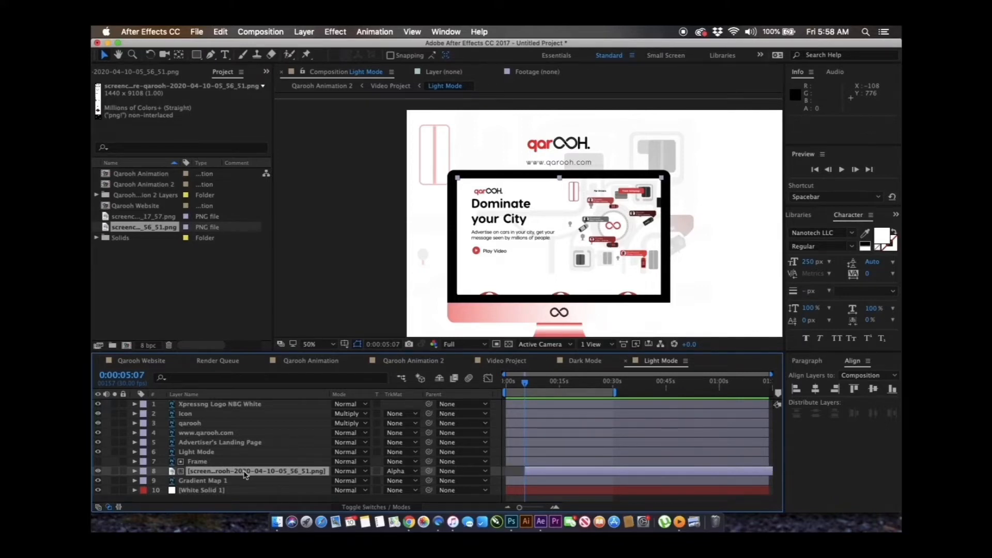
Animate the screenshot's separated Y Position from 2527 at 0:00:05:07 to -1630 at 0:00:13:05 with eased keyframes.
key("p")
left_click(163, 480)
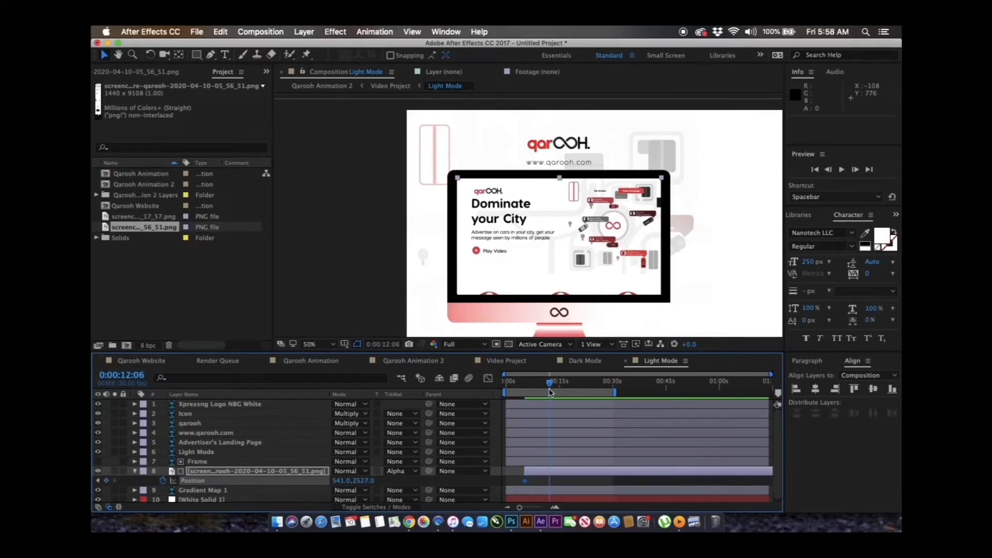
mouse_move(555, 393)
left_mouse_down()
mouse_move(582, 396)
mouse_move(554, 391)
left_mouse_up()
left_click_drag(541, 391, 546, 392)
left_click_drag(431, 471, 93, 424)
left_click_drag(369, 481, 351, 476)
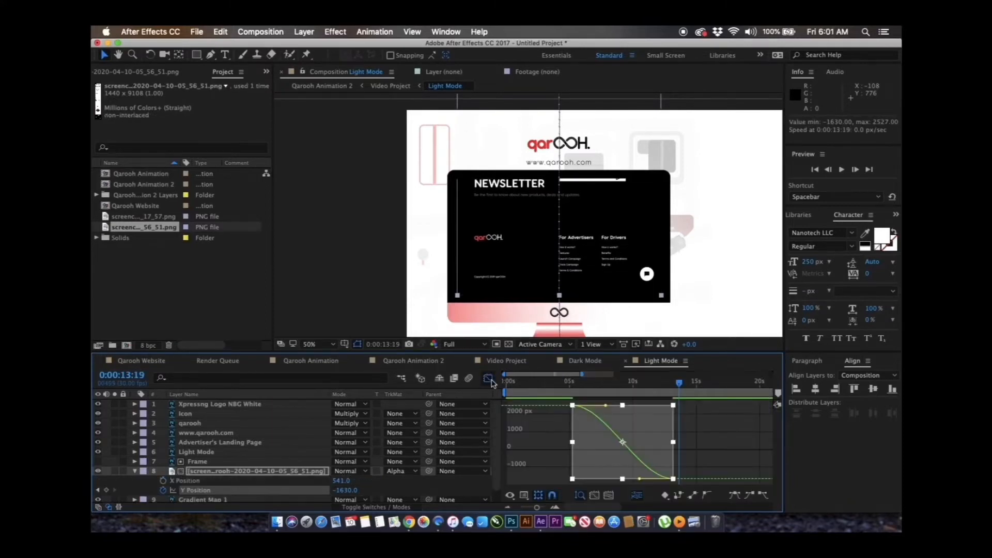
left_click(488, 378)
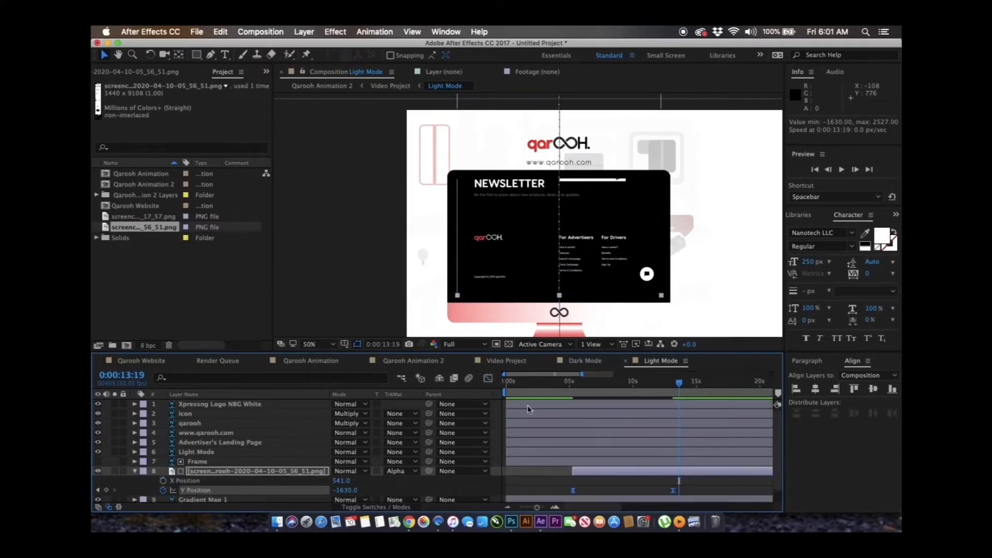
right_click(673, 492)
left_click(616, 490)
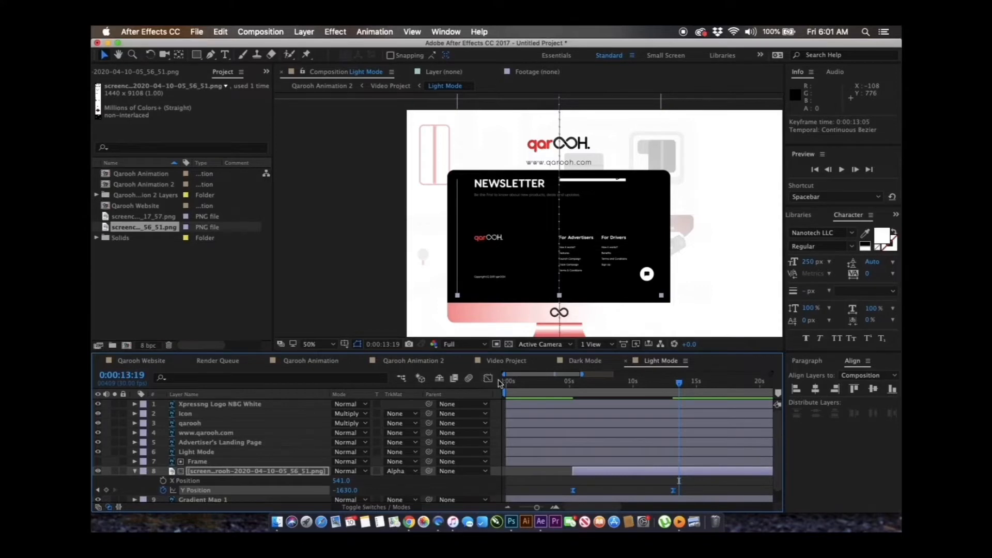
left_click(488, 378)
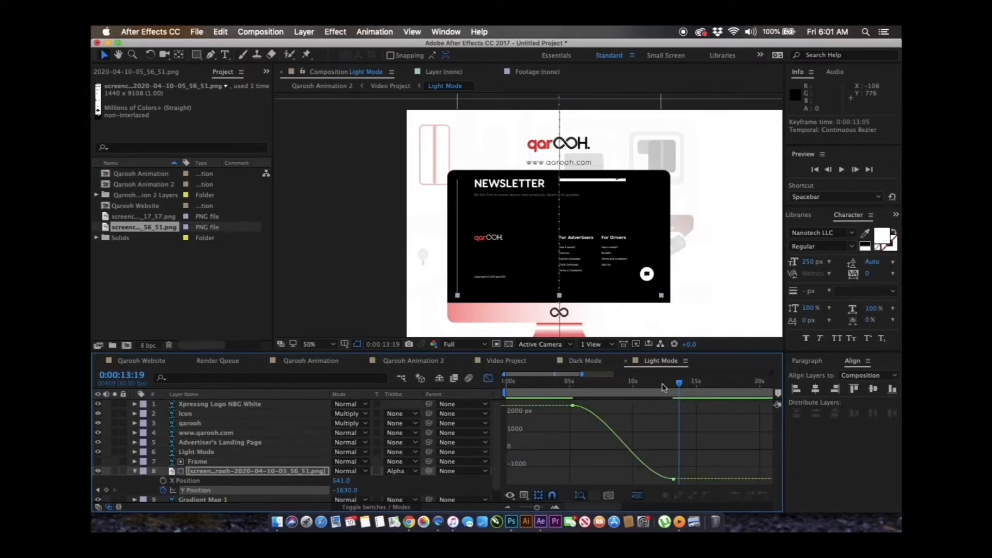
Add intermediate Y Position keyframes along the screenshot's scroll curve, including at 0:00:07:02 and 0:00:09:19.
left_click_drag(663, 387, 596, 387)
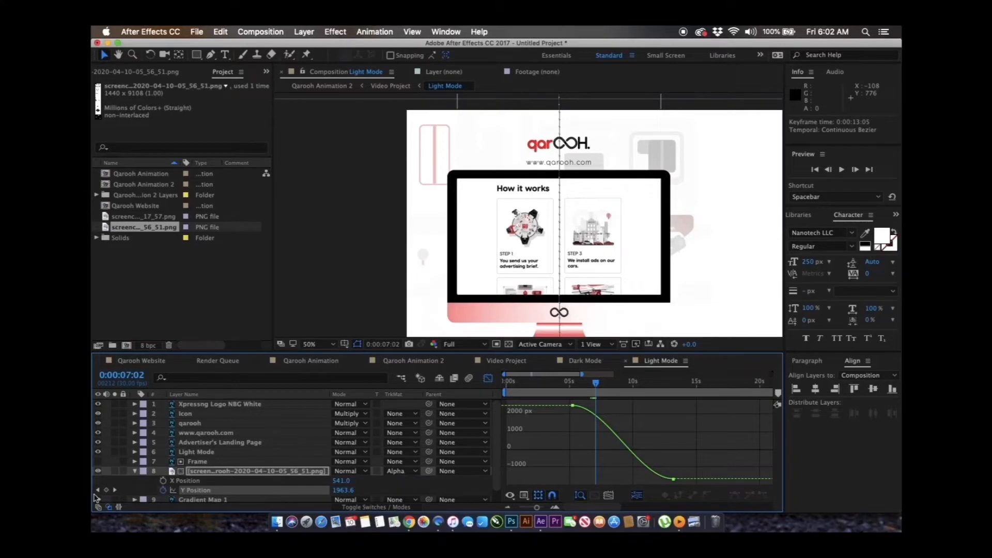
left_click(106, 491)
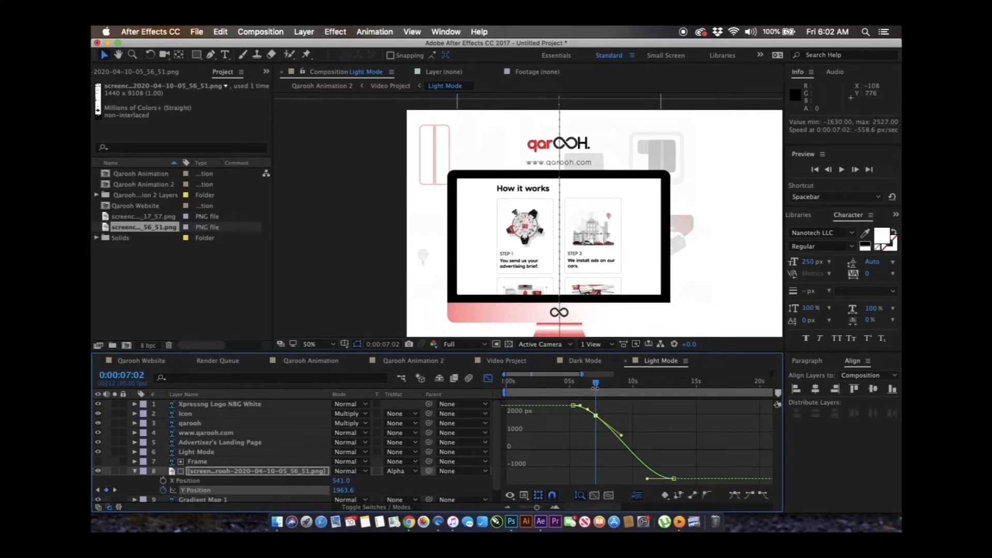
left_click_drag(597, 388, 638, 384)
key("Page_Down")
key("Page_Down")
key("Page_Down")
key("Page_Up")
left_click(106, 490)
key("equal")
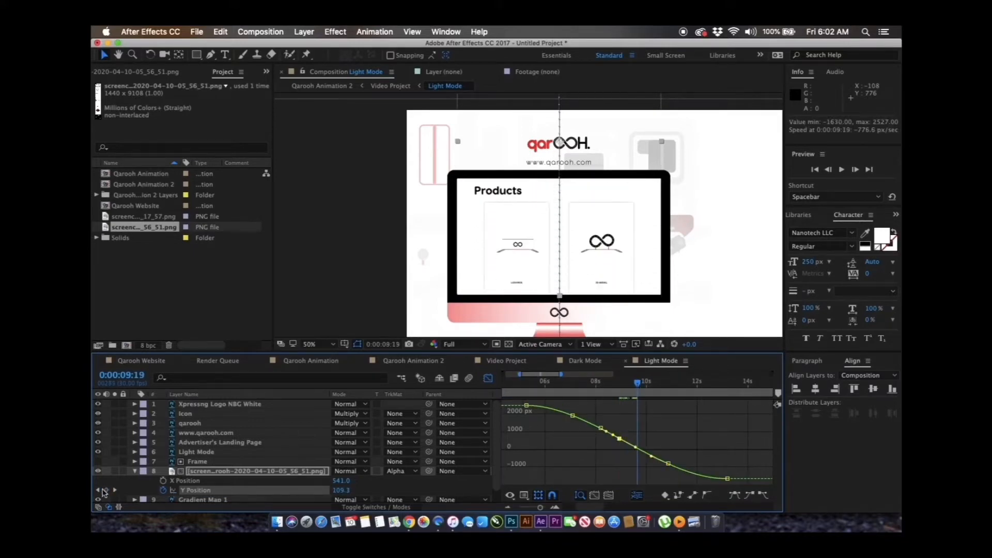
left_click(106, 490)
key("minus")
left_click(564, 402)
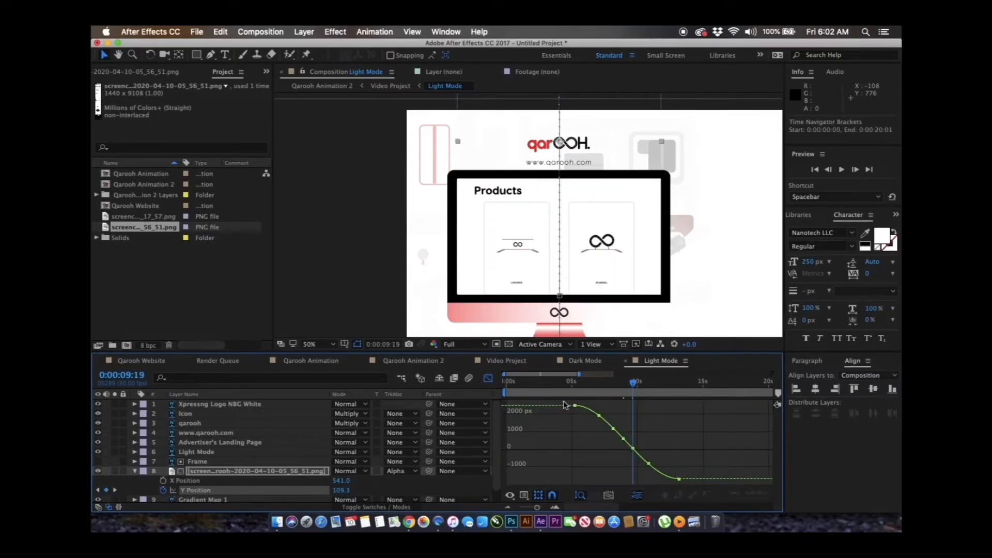
Apply Easy Ease to the screenshot's Y Position keyframe at 0:00:07:02 and angle its Bezier handles along the downward scroll curve.
left_click(599, 415)
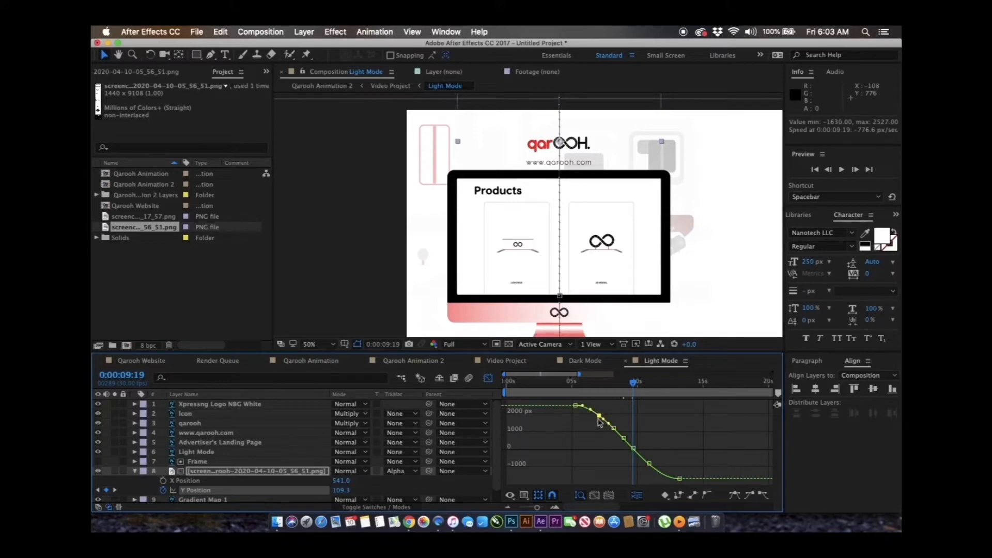
key("equal")
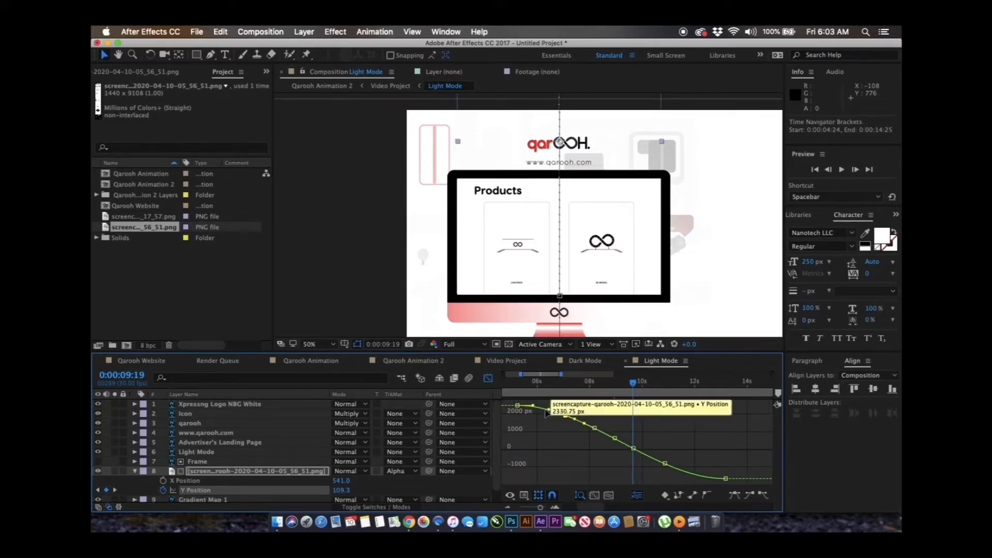
key("grave")
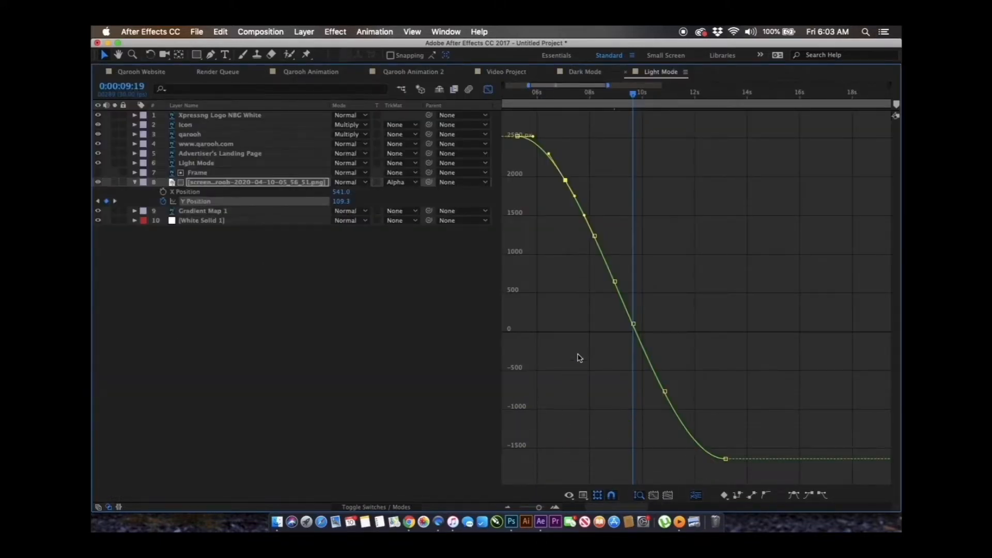
key("equal")
left_click_drag(568, 348, 662, 340)
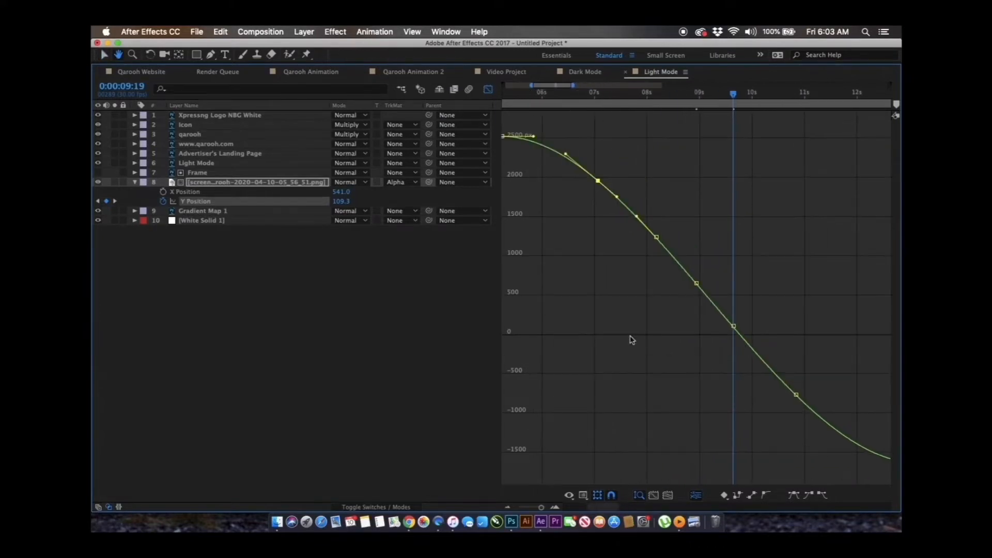
key("F9")
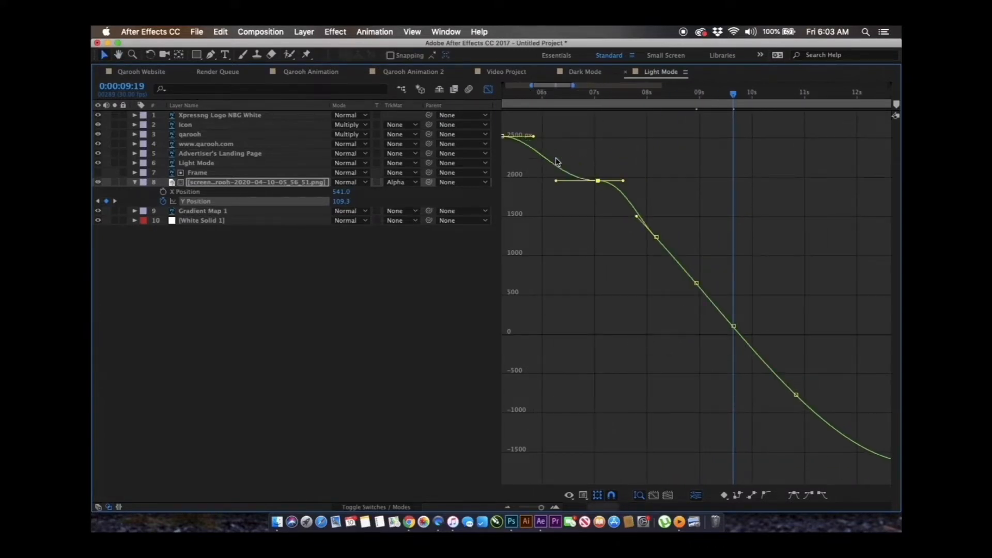
left_click_drag(553, 181, 547, 165)
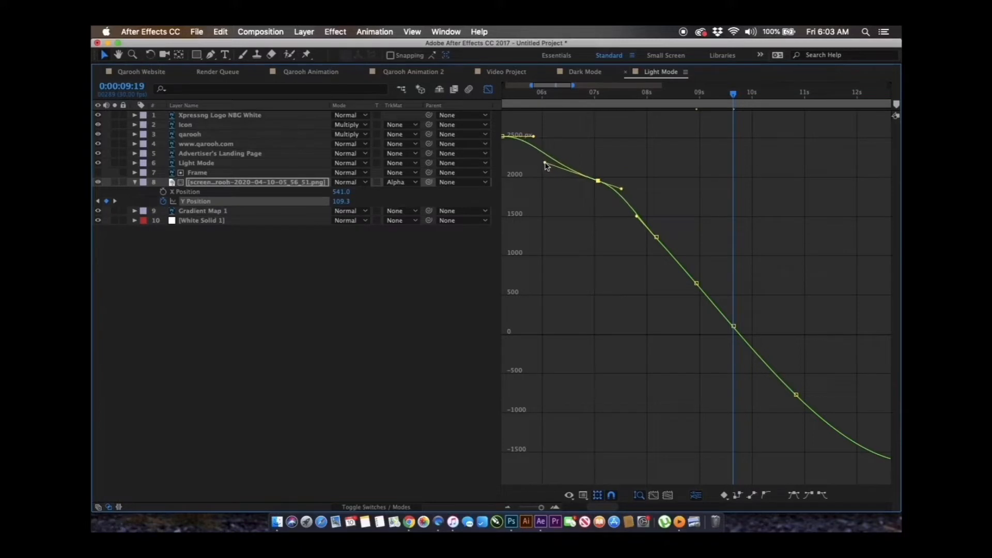
left_click_drag(621, 190, 625, 221)
Reshape the Bezier handles of the remaining Y Position keyframes into stepped easing, shortening the slope into the keyframe at 0:00:13:05.
left_click_drag(675, 244, 675, 275)
left_click(697, 287)
left_click_drag(762, 338, 755, 375)
left_click(796, 395)
scroll(875, 462, "right", 5)
left_click_drag(751, 459, 741, 459)
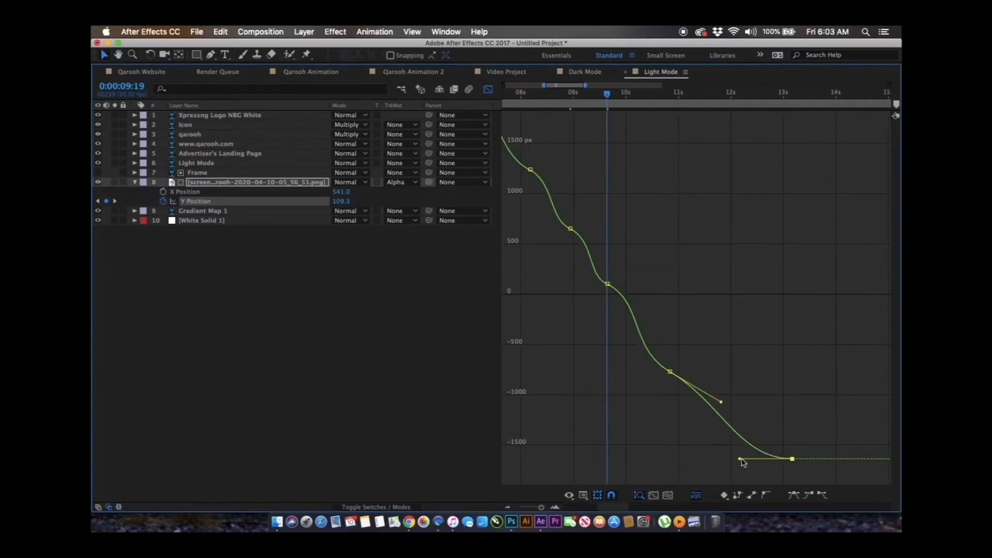
left_click(552, 327)
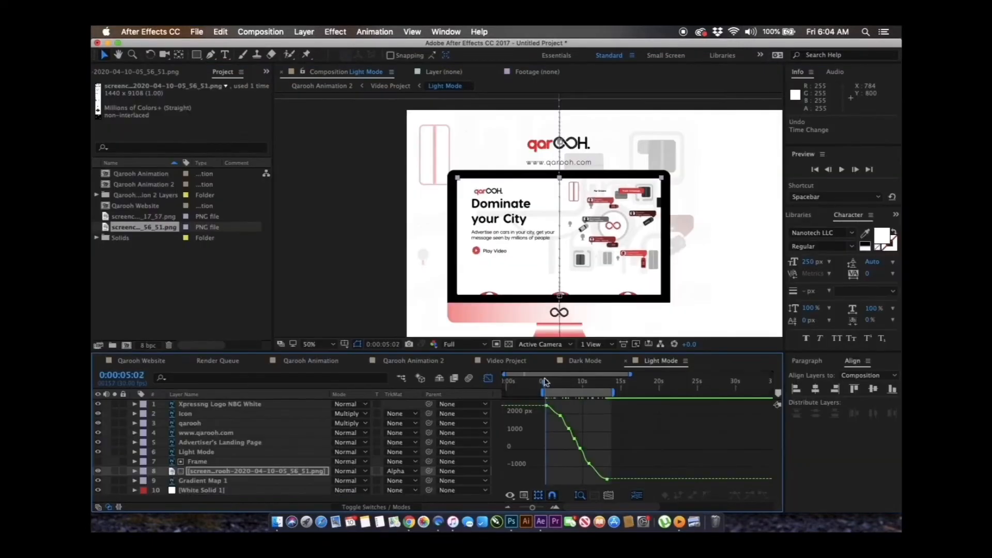
Apply the Curves effect to the screenshot layer and shape its RGB curve into a gentle S for more contrast.
key("shift+F3")
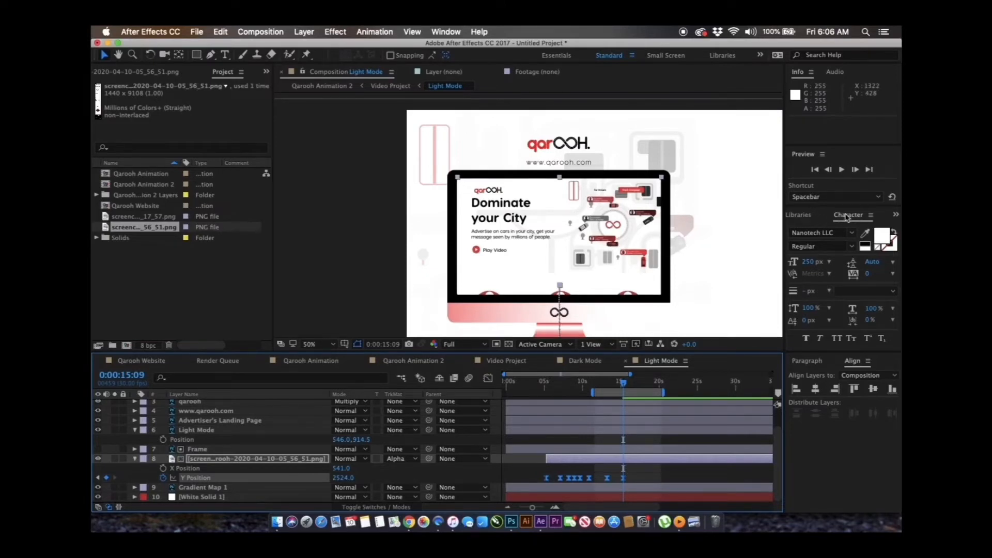
left_click(896, 215)
left_click(855, 229)
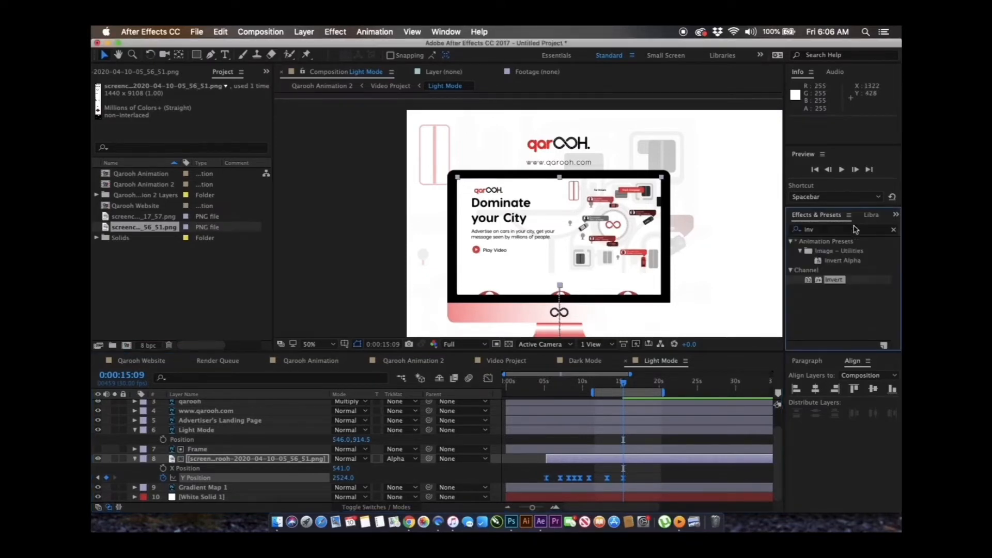
left_click(836, 231)
double_click(837, 234)
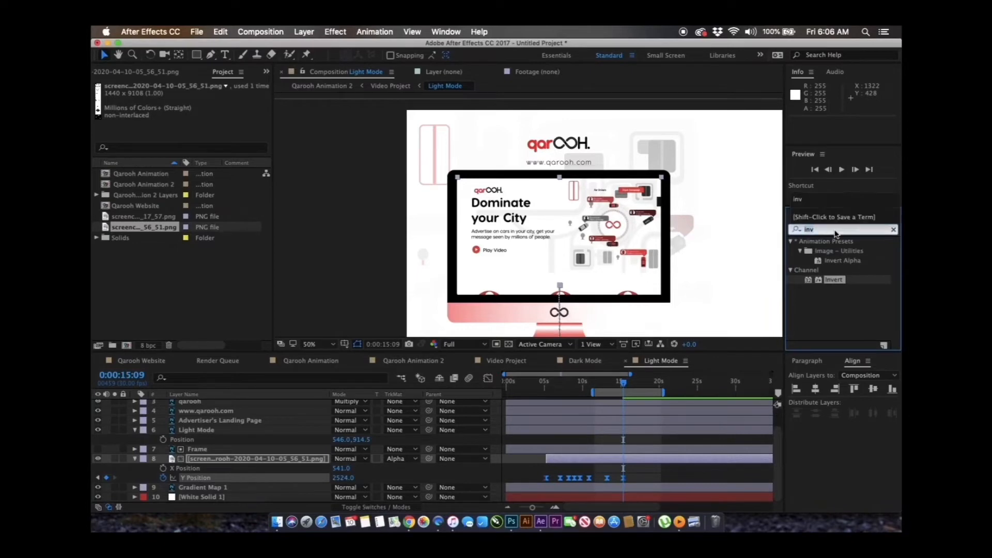
key("BackSpace")
type("curv")
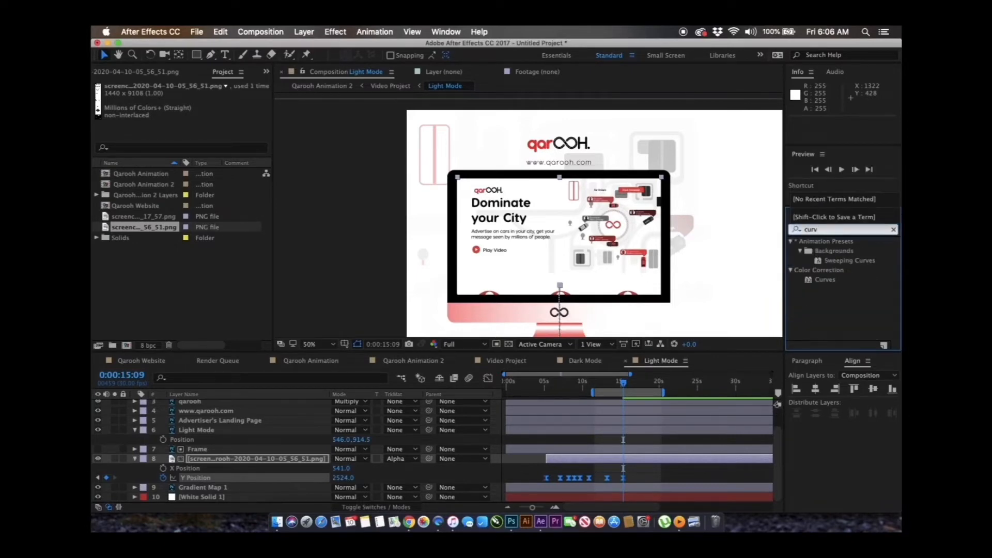
double_click(825, 279)
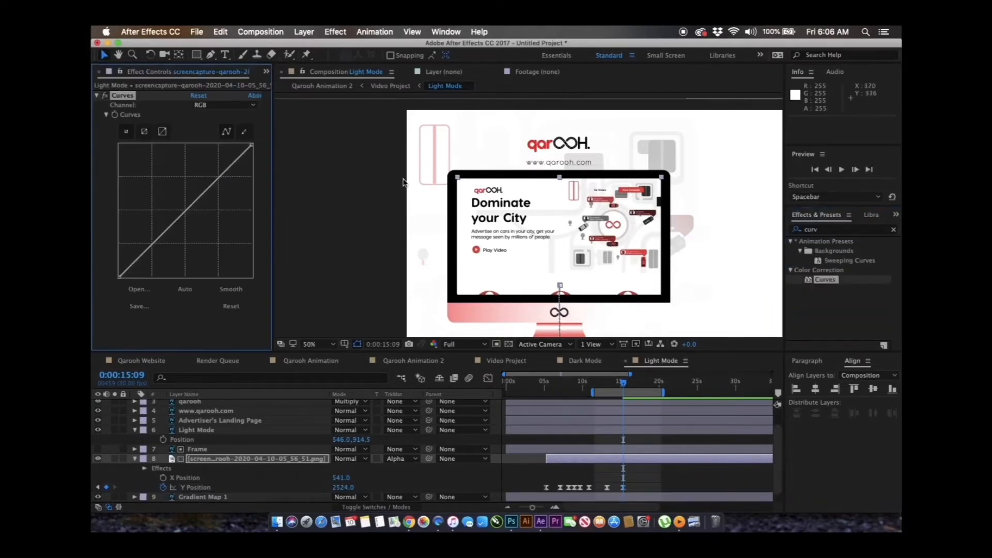
left_click_drag(239, 164, 232, 156)
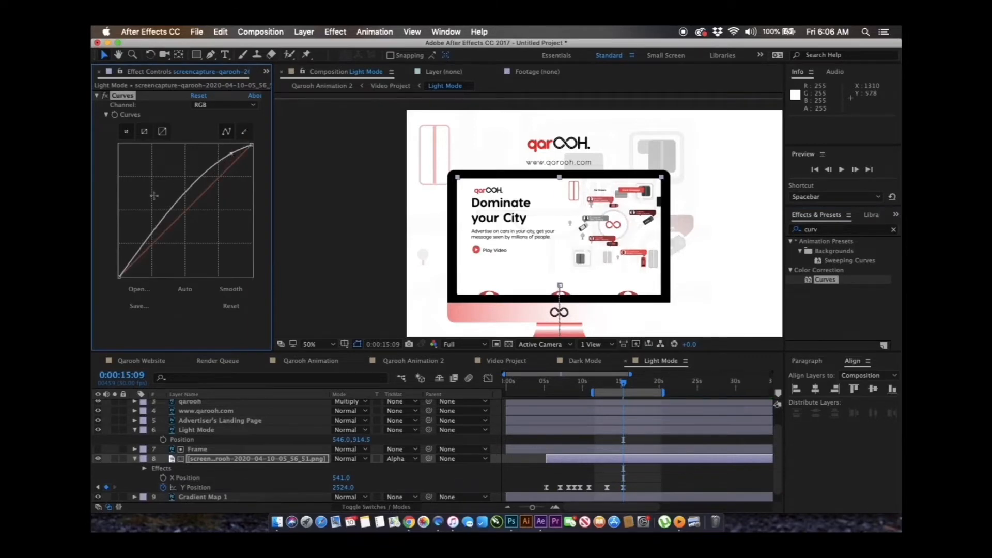
left_click_drag(140, 248, 144, 262)
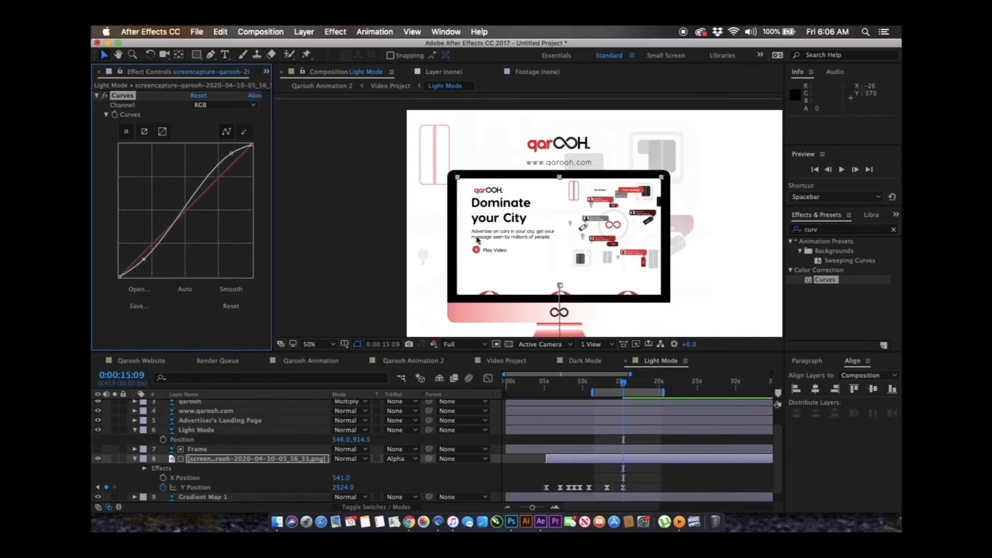
Lengthen the easing handles on the last two Y Position keyframes to smooth the scroll back to the page top, and preview it.
left_click_drag(587, 392, 619, 384)
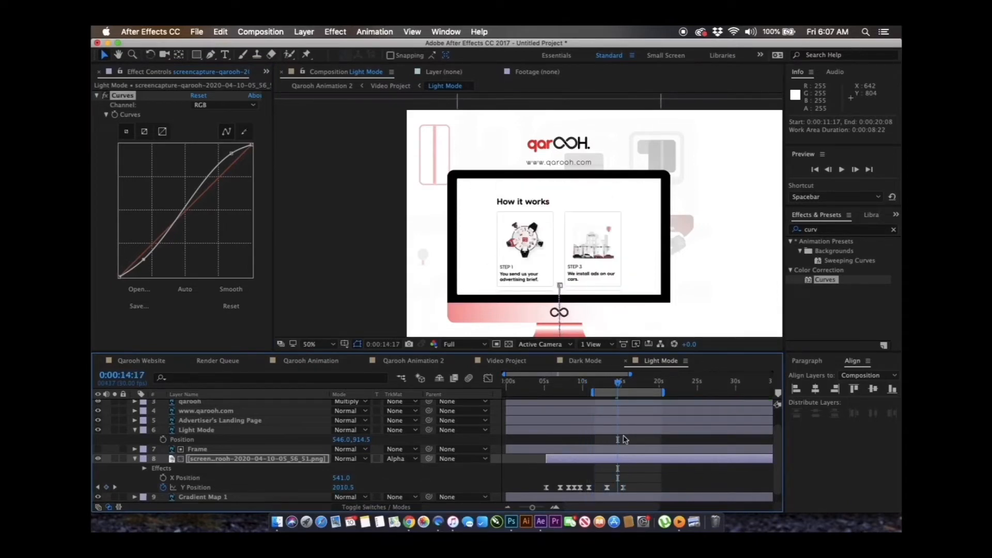
left_click(488, 379)
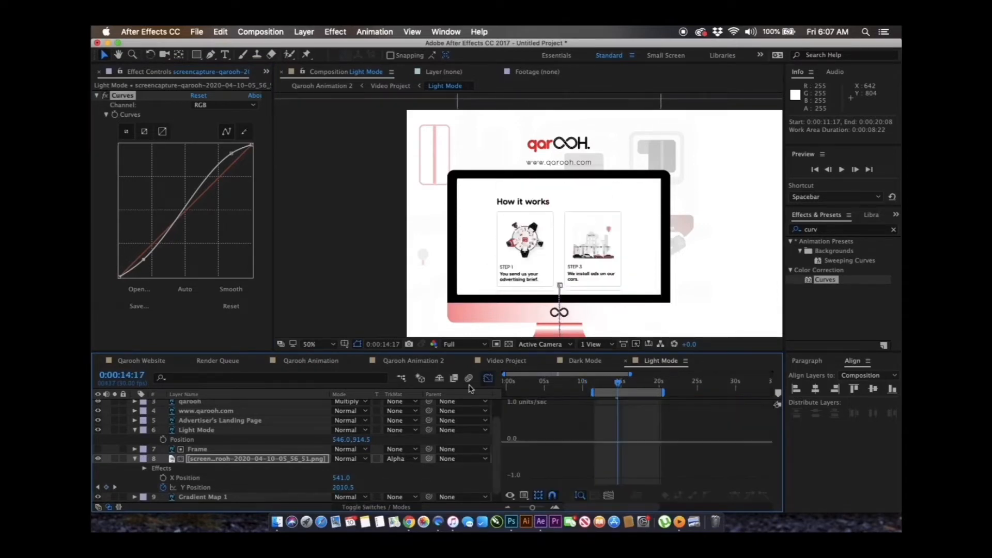
left_click(193, 487)
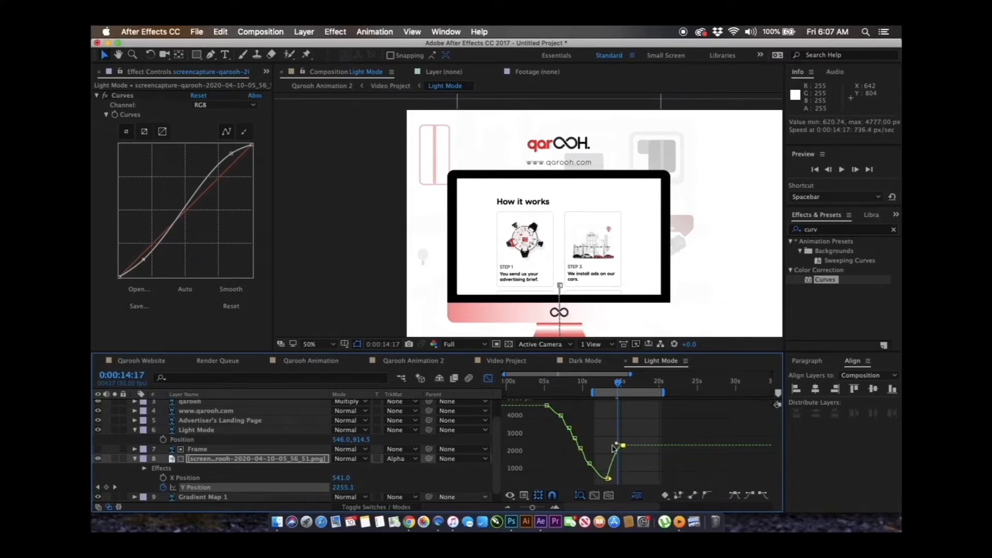
left_click_drag(612, 446, 610, 447)
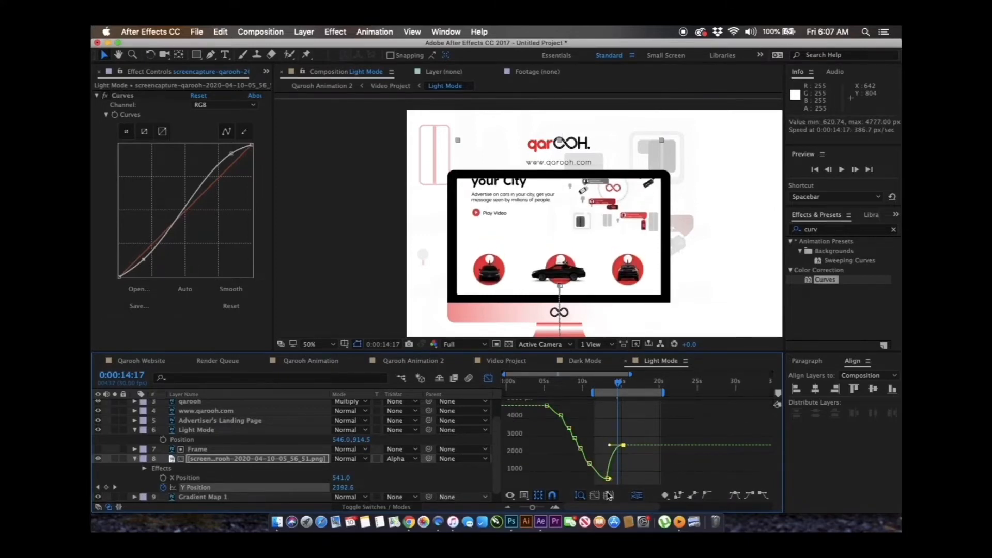
left_click_drag(610, 481, 622, 484)
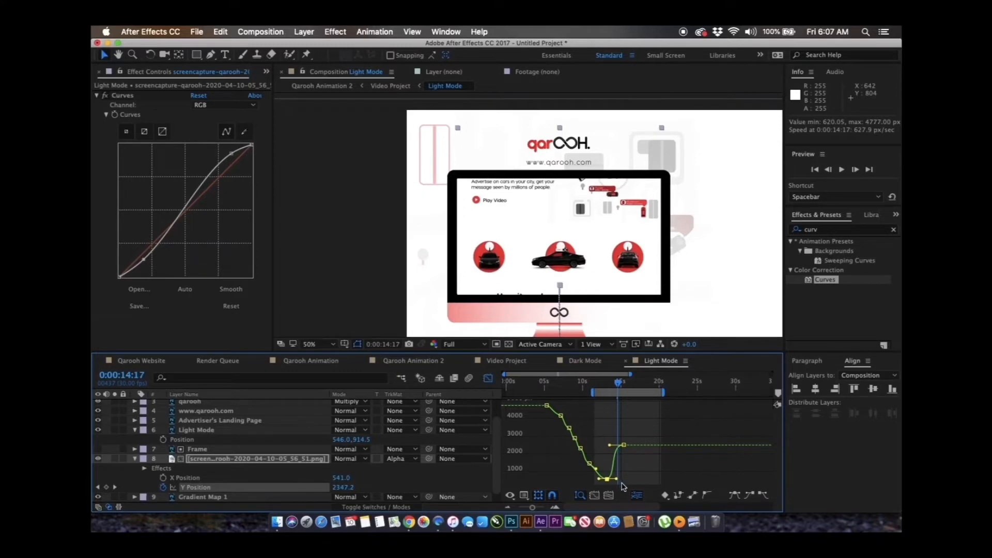
left_click_drag(619, 392, 621, 393)
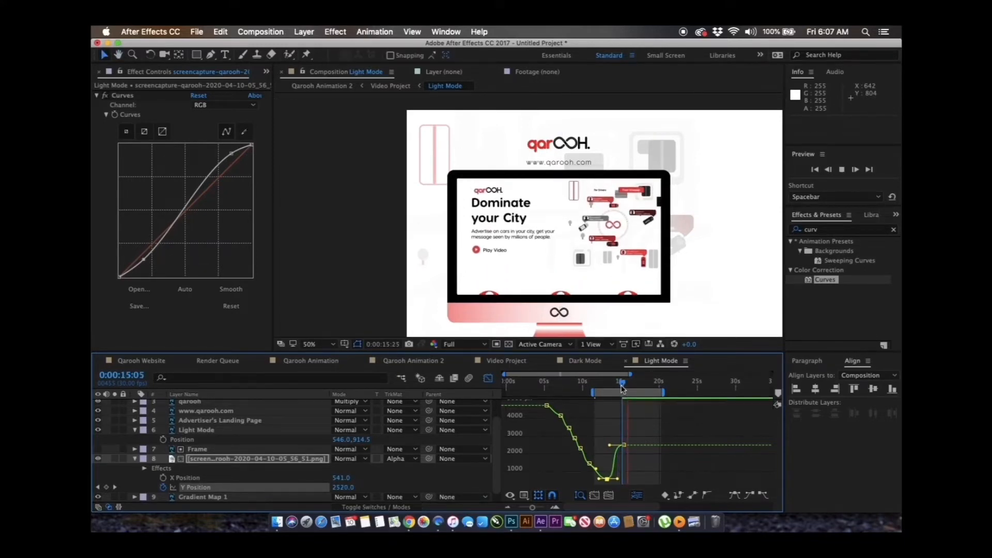
In Video Project, fade the Light Mode layer with Opacity keyframes of 100% at 0:00:15:13 and 0% at 0:00:16:09.
left_click(164, 442)
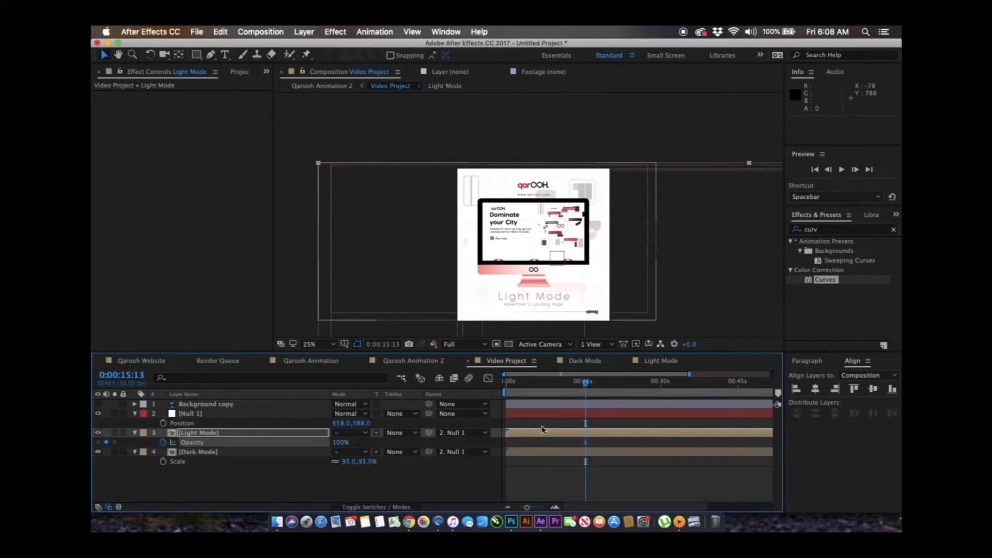
left_click_drag(585, 381, 592, 383)
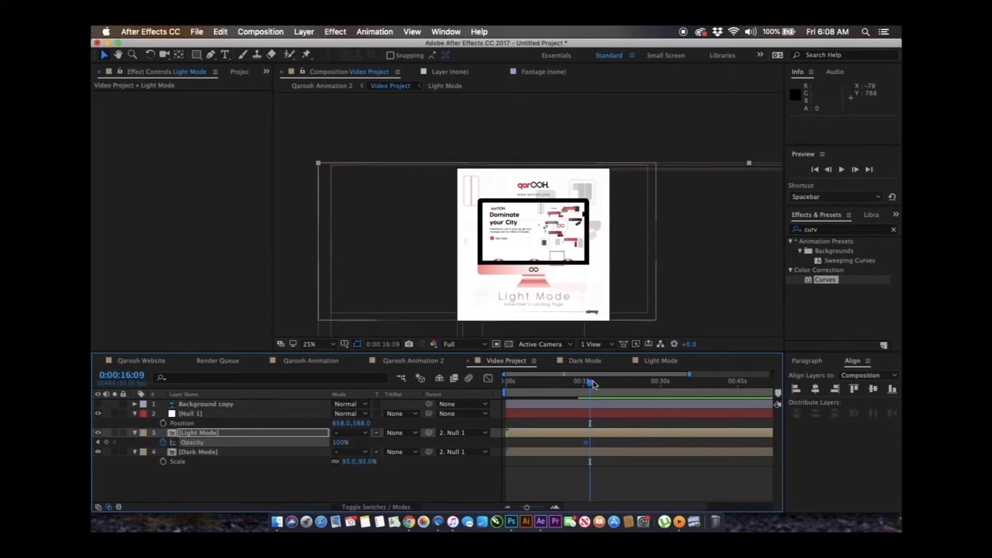
key("equal")
key("equal")
key("equal")
left_click(343, 443)
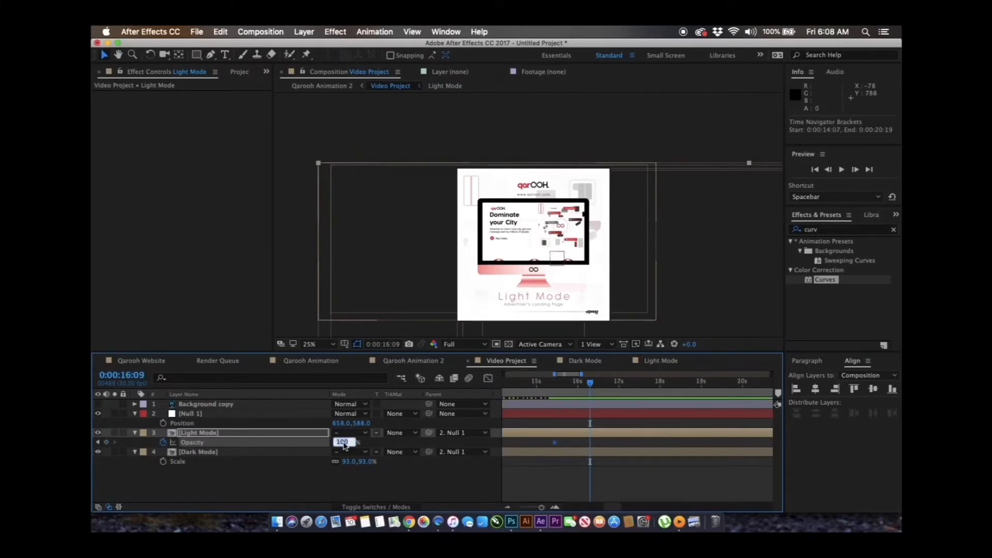
type("0")
key("Return")
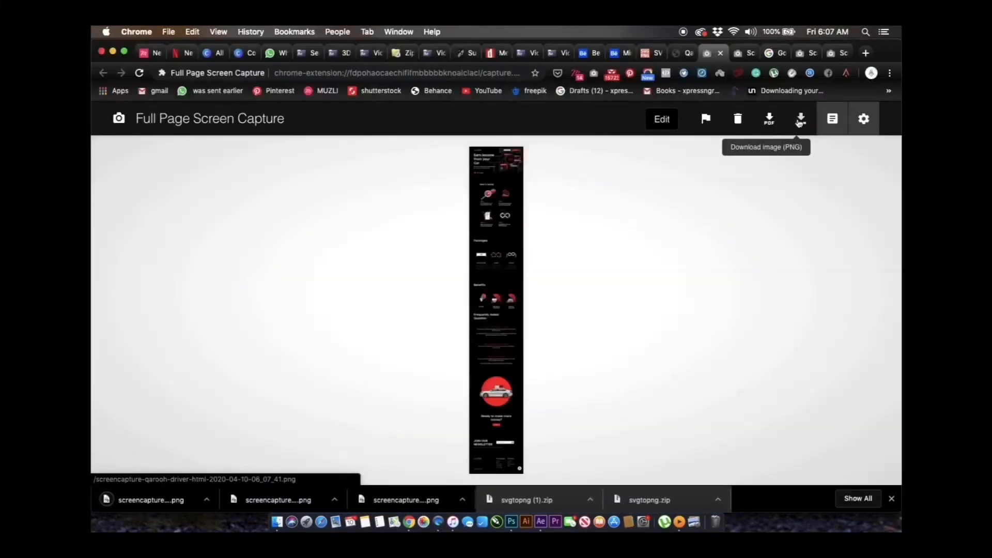
key("super+Tab")
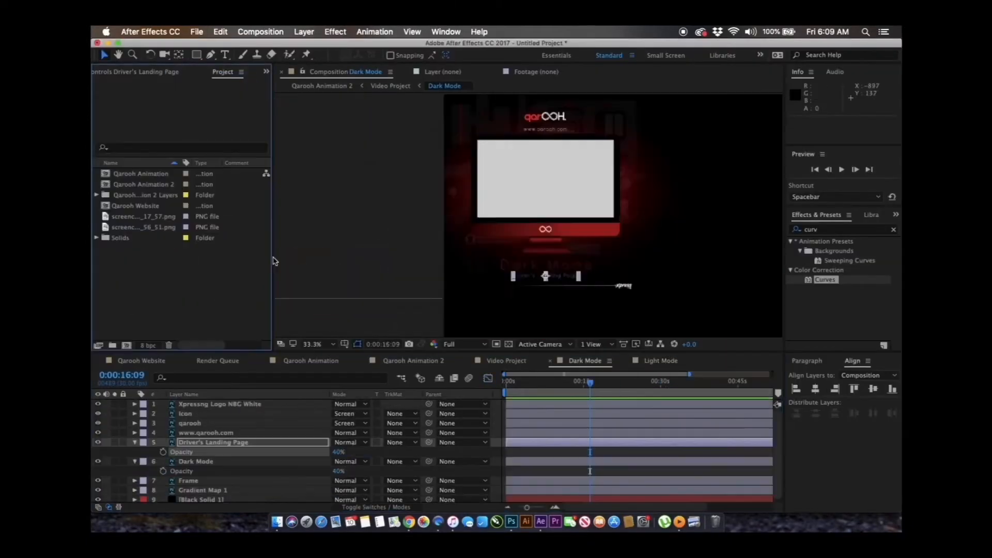
key("super+i")
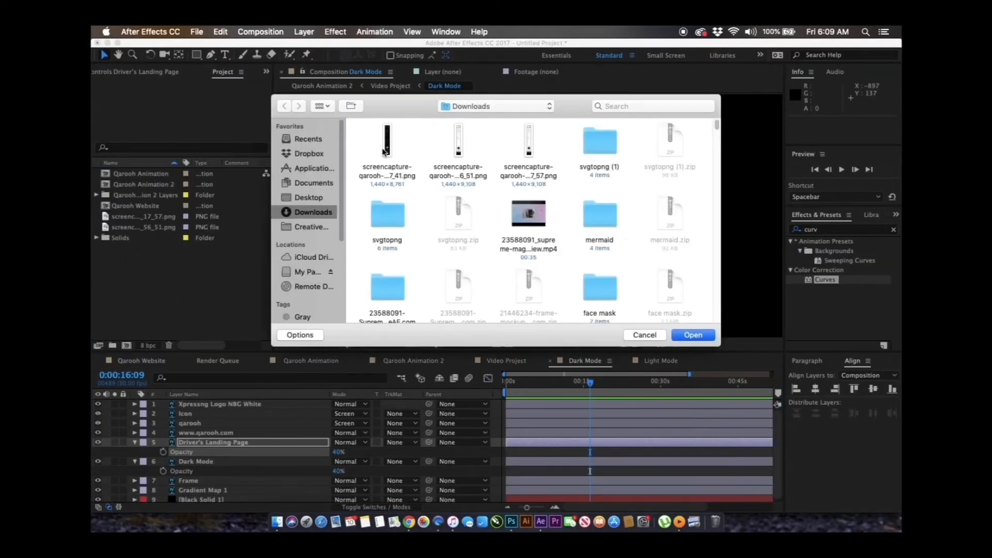
double_click(387, 147)
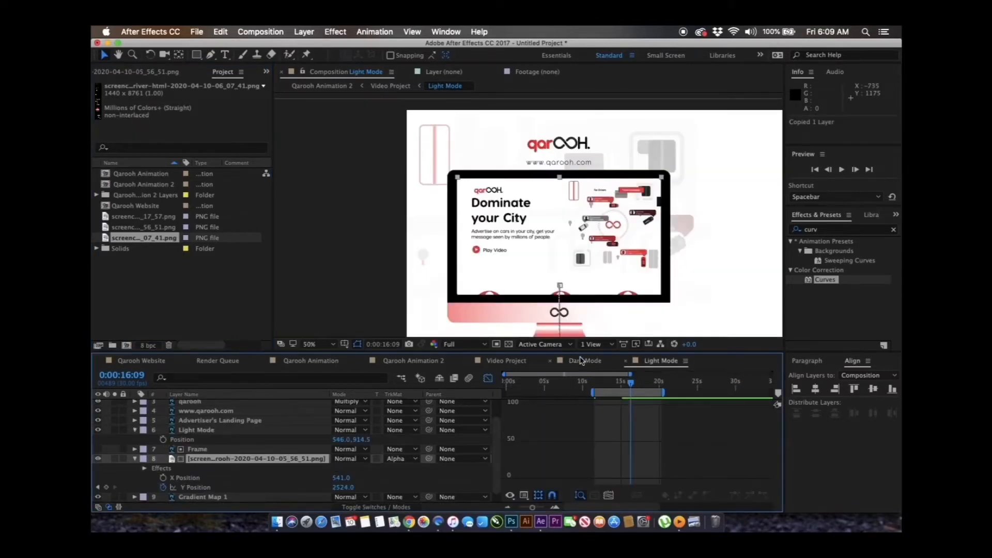
Paste the animated screenshot layer into Dark Mode, replace its source with the driver page screenshot, and hide the Frame layer.
left_click(582, 360)
key("super+v")
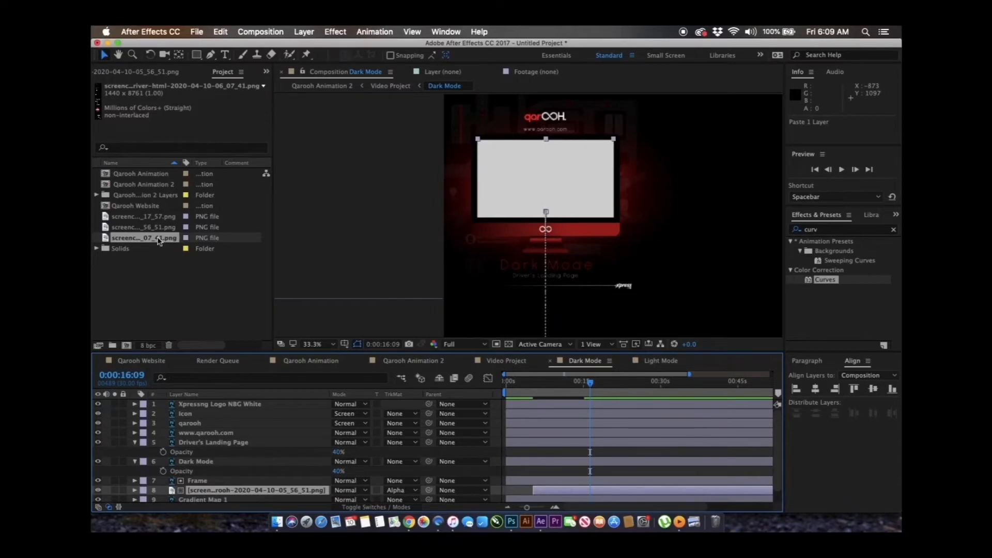
left_click_drag(159, 241, 235, 493)
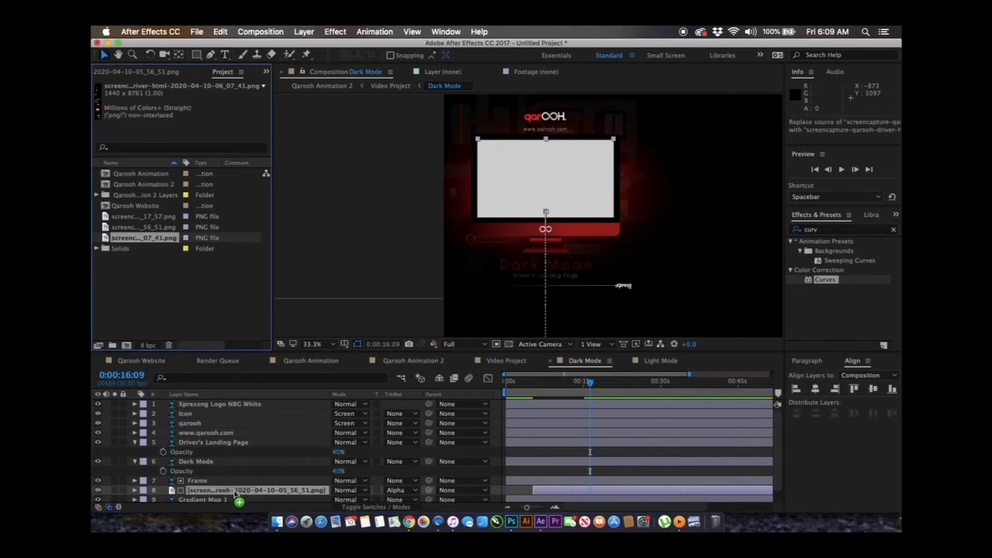
left_click_drag(235, 494, 234, 492)
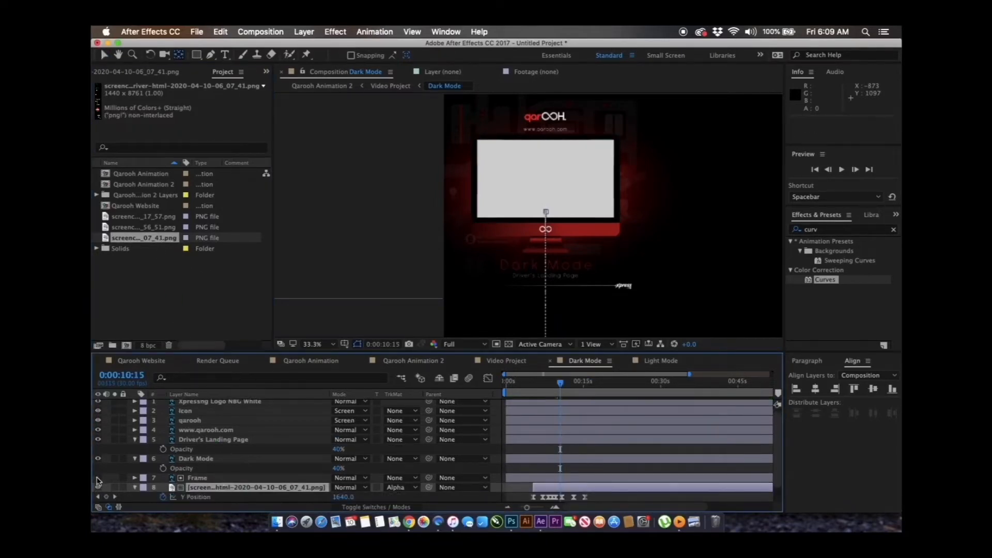
left_click(98, 478)
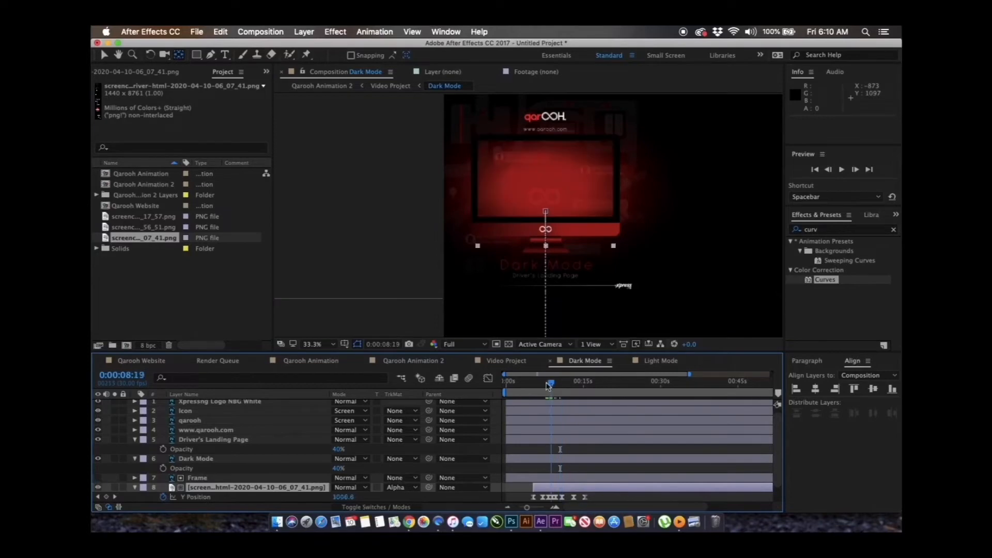
Set Null 2's Position in Dark Mode to 2564, -446 to align the parented driver page screenshot within the monitor.
left_click_drag(549, 385, 552, 385)
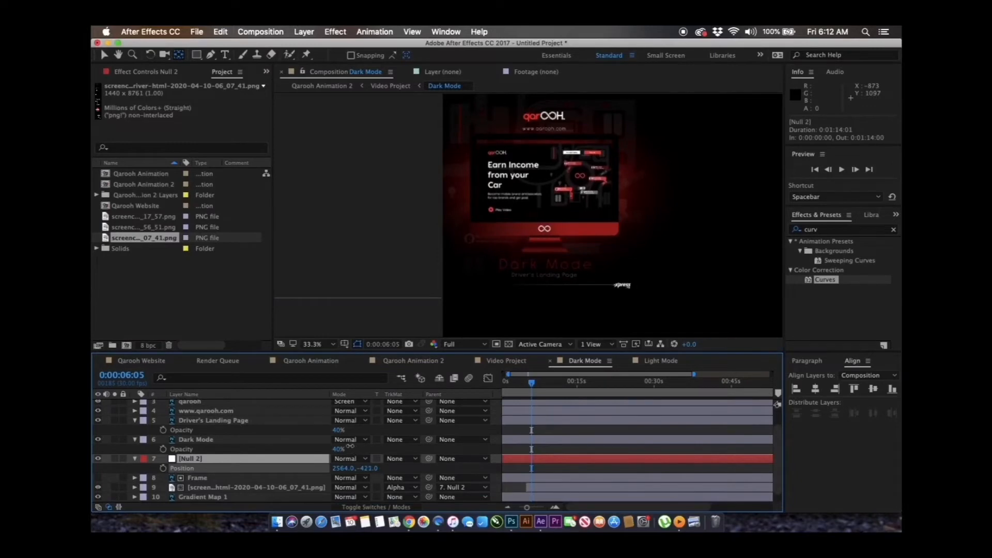
left_click_drag(351, 446, 343, 439)
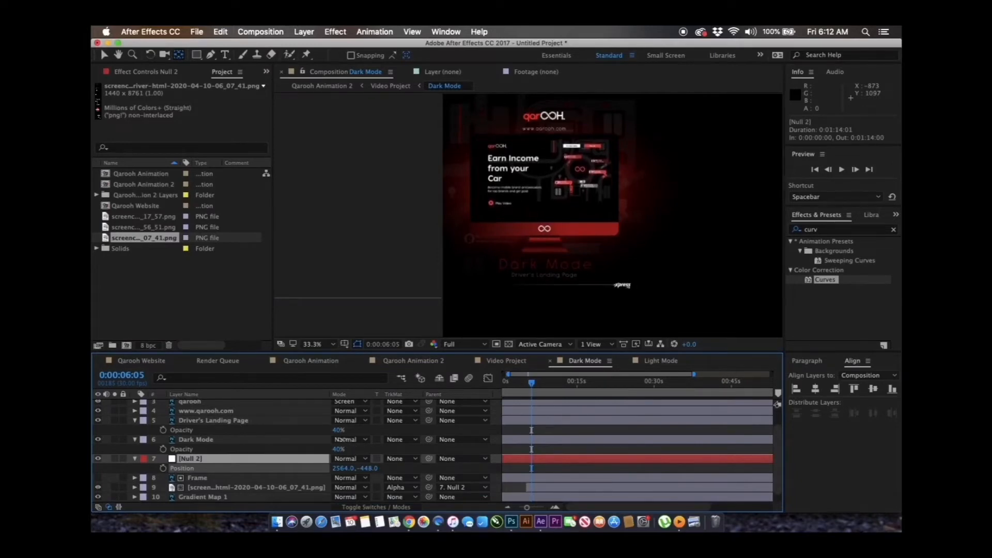
left_click_drag(341, 440, 342, 439)
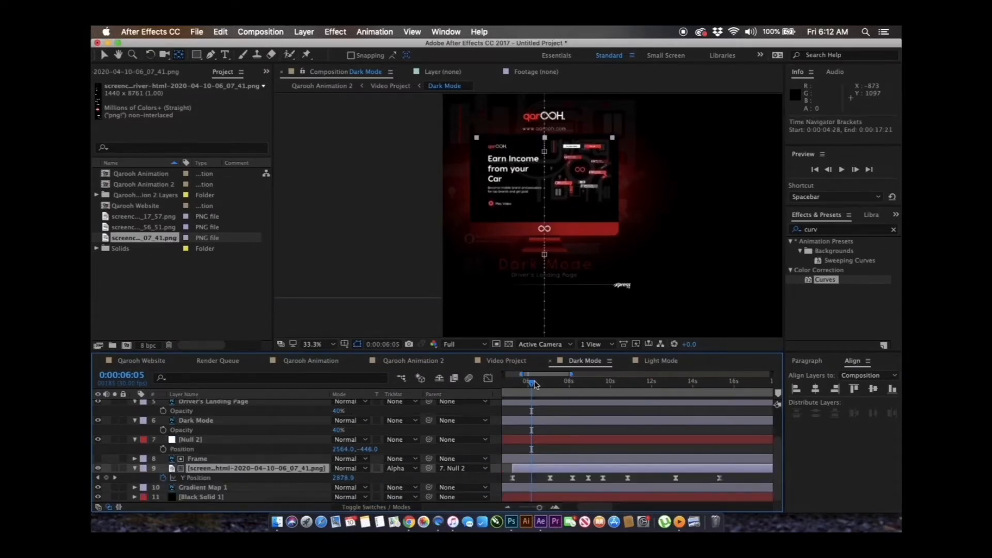
Lower the driver page screenshot's Y Position keyframes in Dark Mode to about 2409 at 0:00:07:02 and about 1693 at 0:00:08:05.
left_click_drag(534, 384, 554, 389)
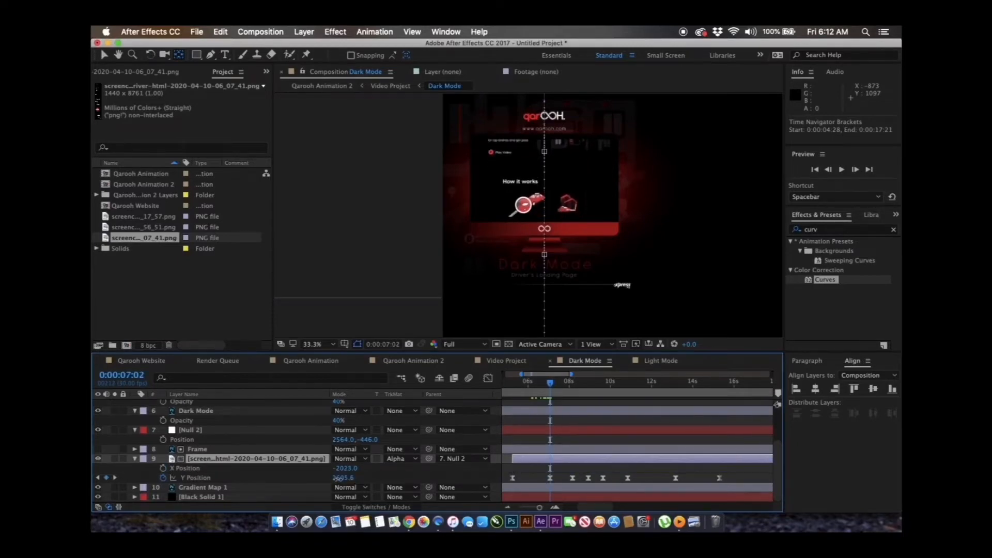
left_click_drag(343, 478, 223, 474)
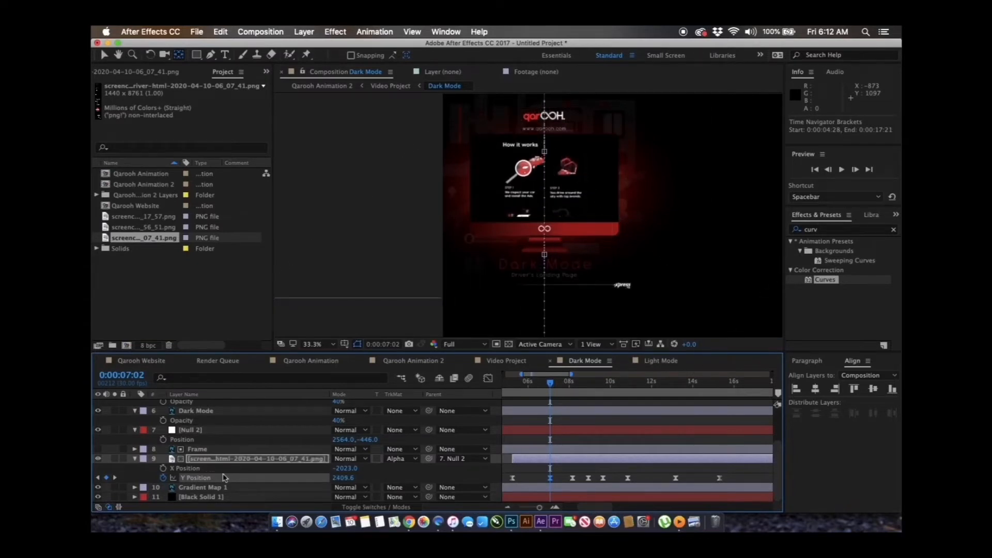
key("k")
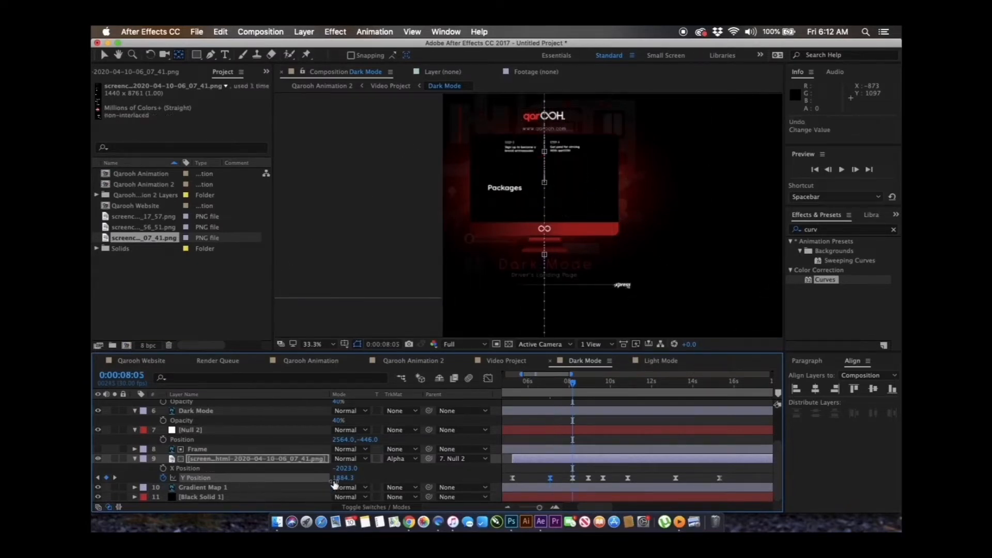
left_click_drag(327, 475, 231, 476)
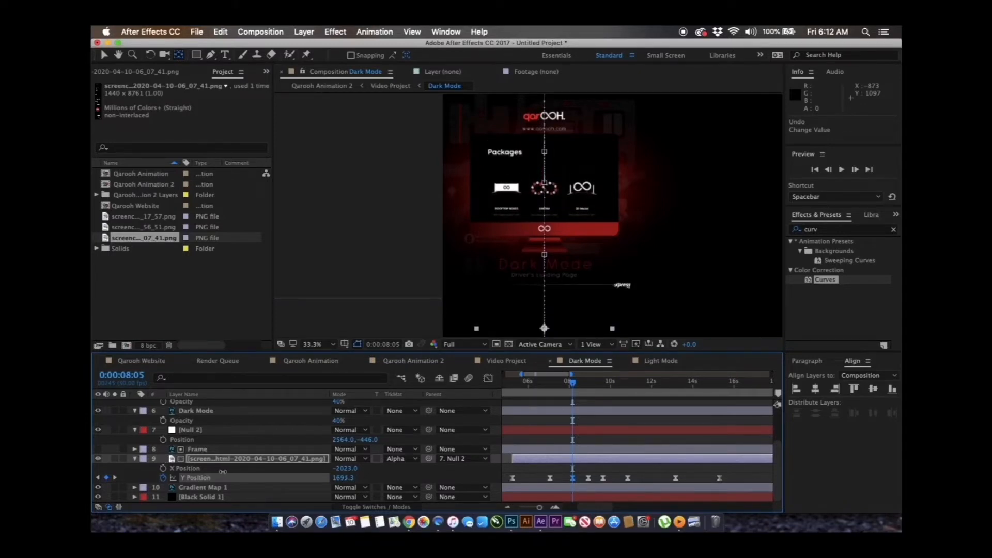
Adjust the screenshot's Y Position keyframes at 0:00:08:28, 09:19, 10:25, 13:05 and 15:09 to frame successive page sections, using about -1053 at 13:05.
key("k")
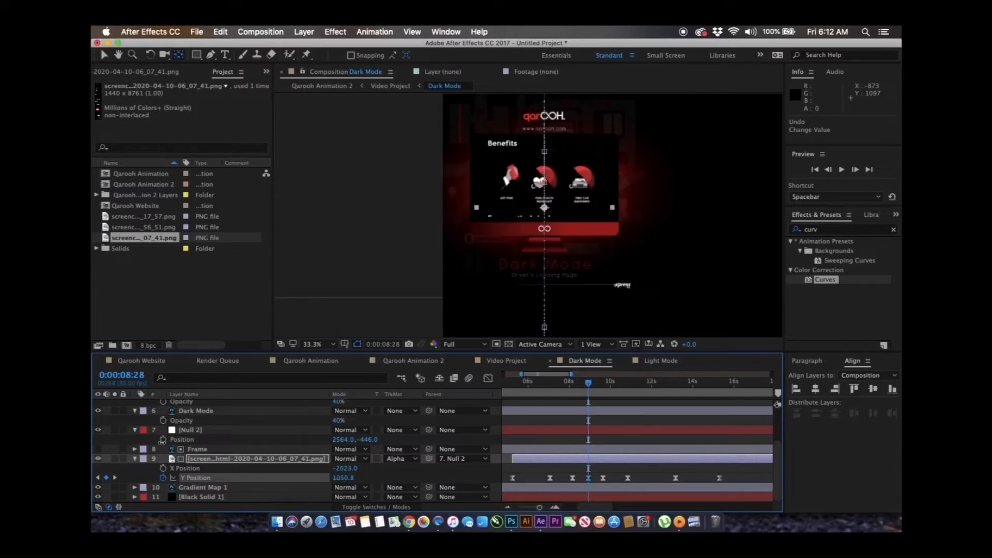
key("k")
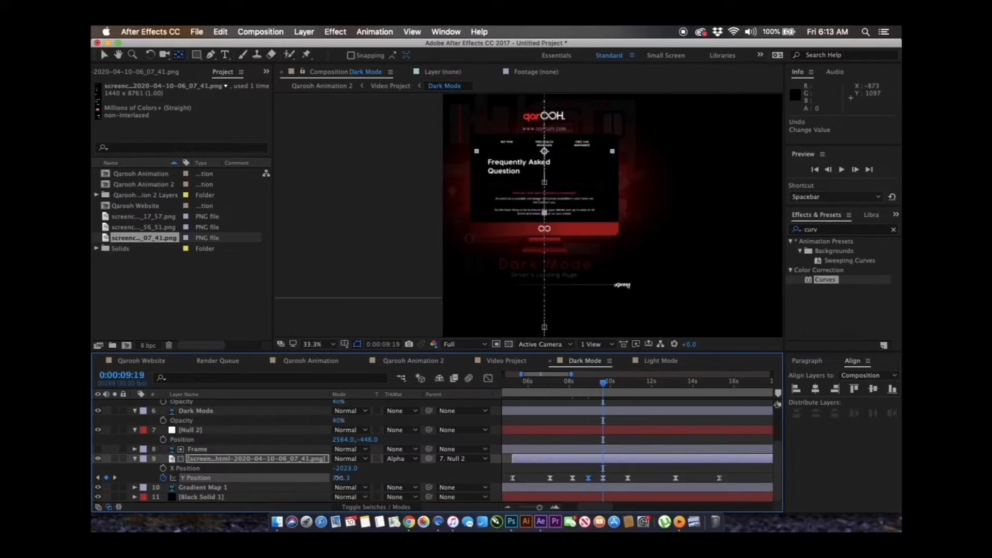
key("k")
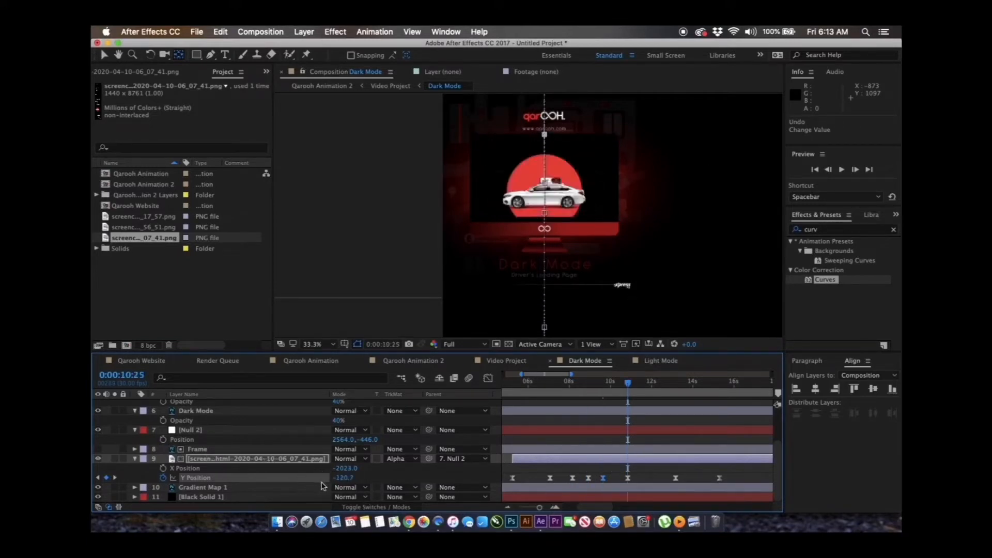
key("k")
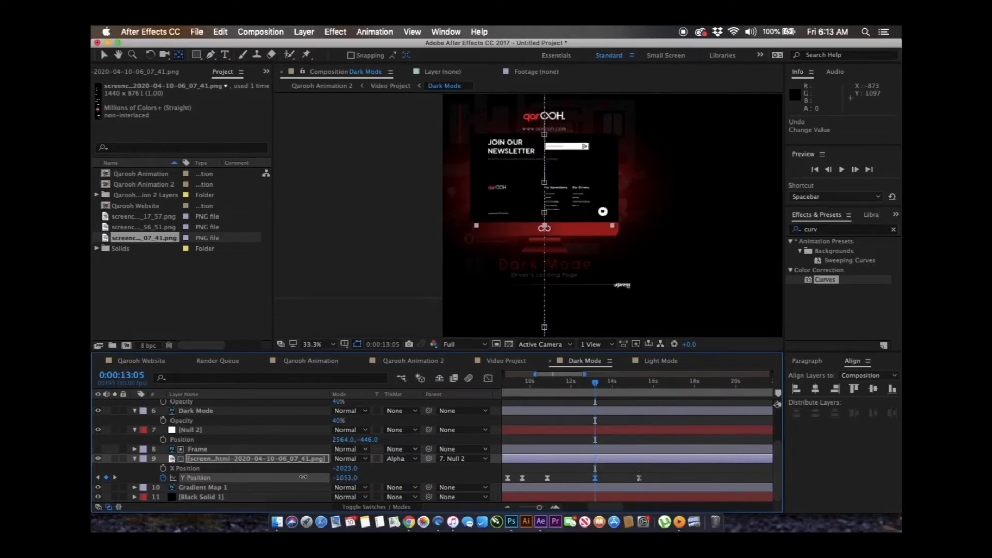
left_click_drag(594, 387, 639, 383)
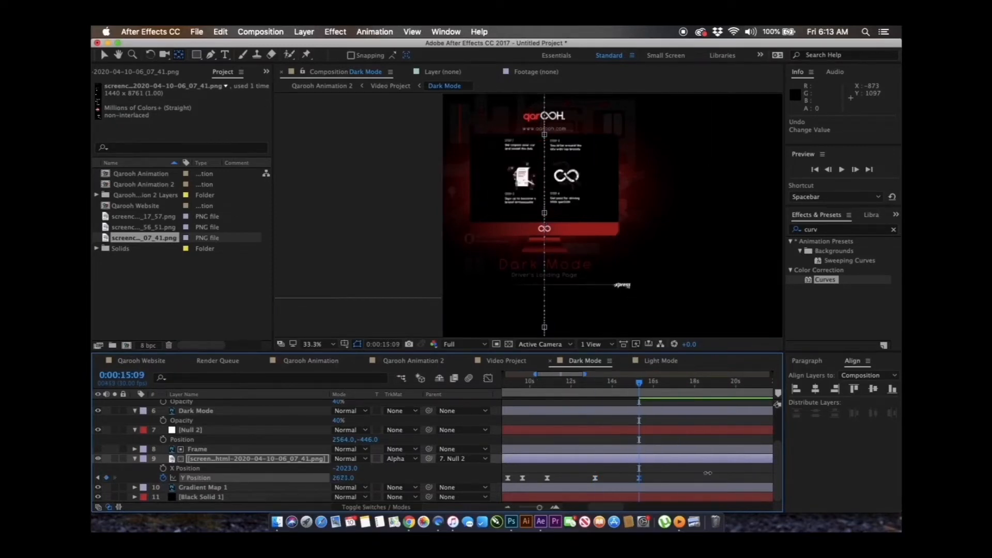
In Video Project, ease the Light Mode layer's Opacity keyframes and lengthen the first keyframe's outgoing easing handle in the value graph.
left_click_drag(357, 412, 334, 398)
left_click_drag(539, 386, 595, 388)
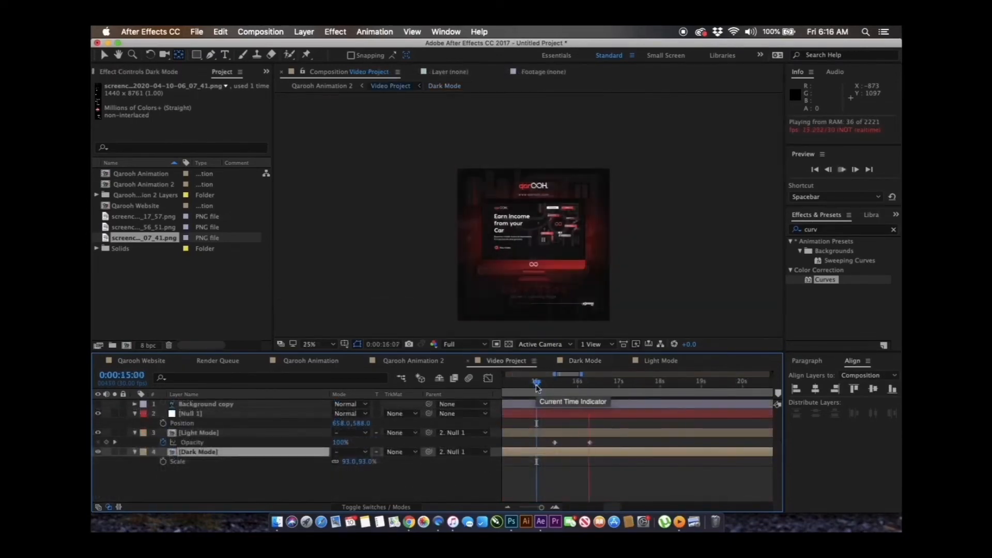
left_click_drag(536, 388, 560, 387)
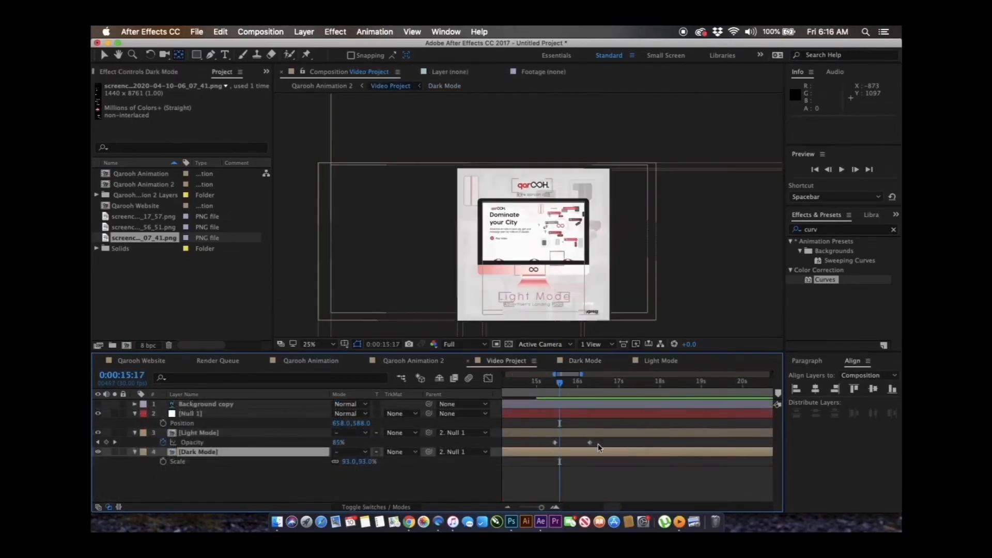
left_click_drag(594, 439, 551, 453)
left_click(488, 379)
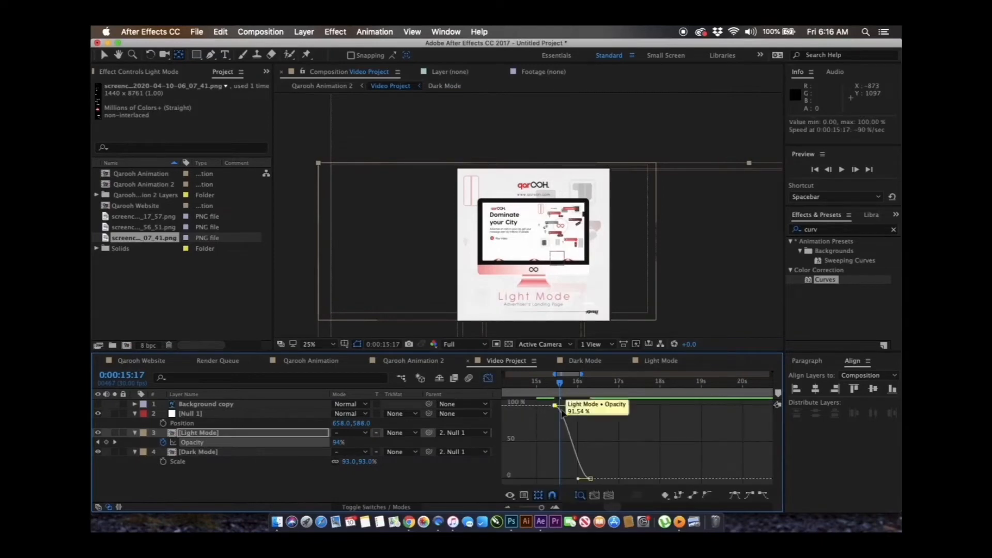
left_click_drag(563, 407, 589, 405)
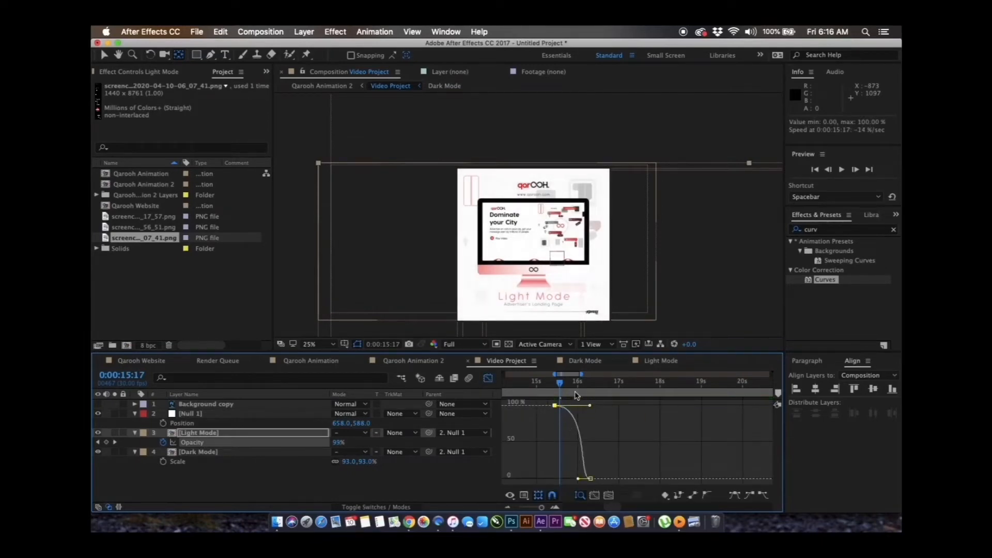
Lengthen the second Opacity keyframe's incoming easing handle and preview the light-to-dark transition.
left_click(553, 383)
key("space")
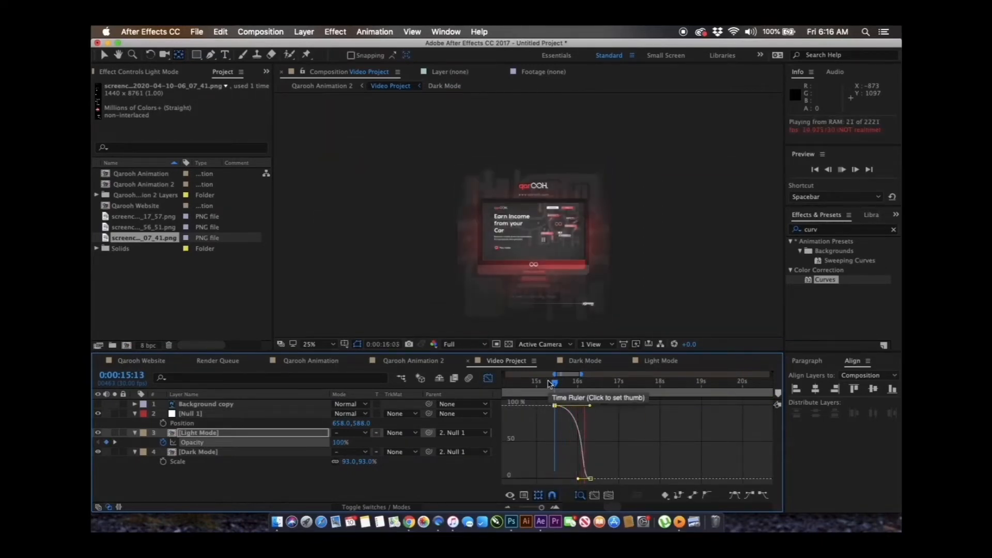
key("space")
mouse_move(579, 487)
left_mouse_down()
mouse_move(608, 465)
mouse_move(563, 480)
left_mouse_up()
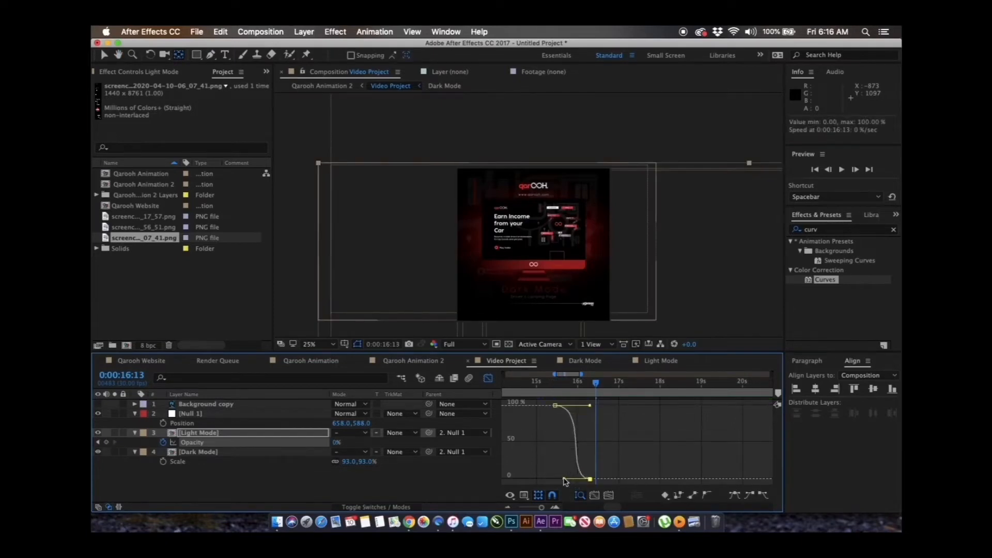
left_click_drag(575, 387, 640, 385)
left_click(487, 378)
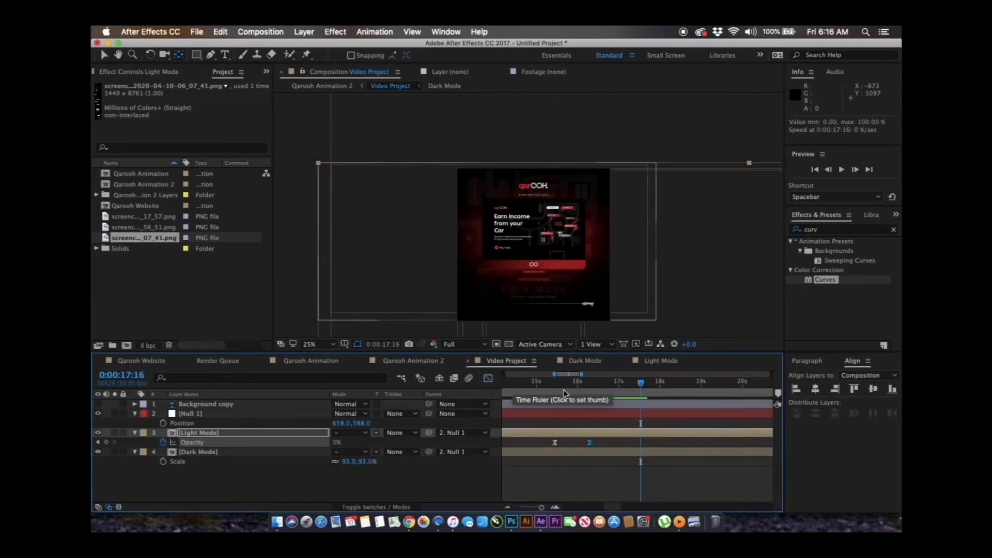
left_click(541, 387)
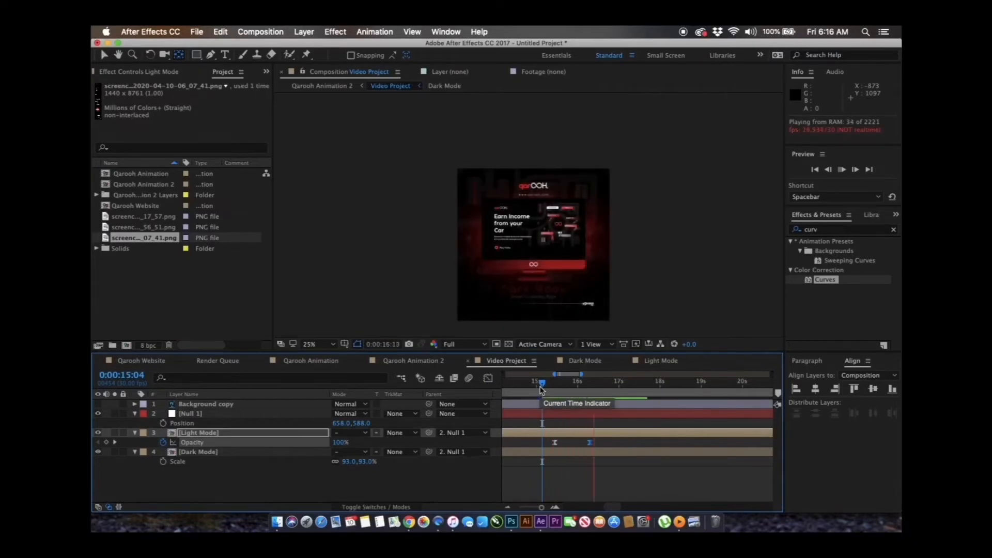
Switch to Chrome, search Google for "mouse icon png" and open the image results.
key("super+Tab")
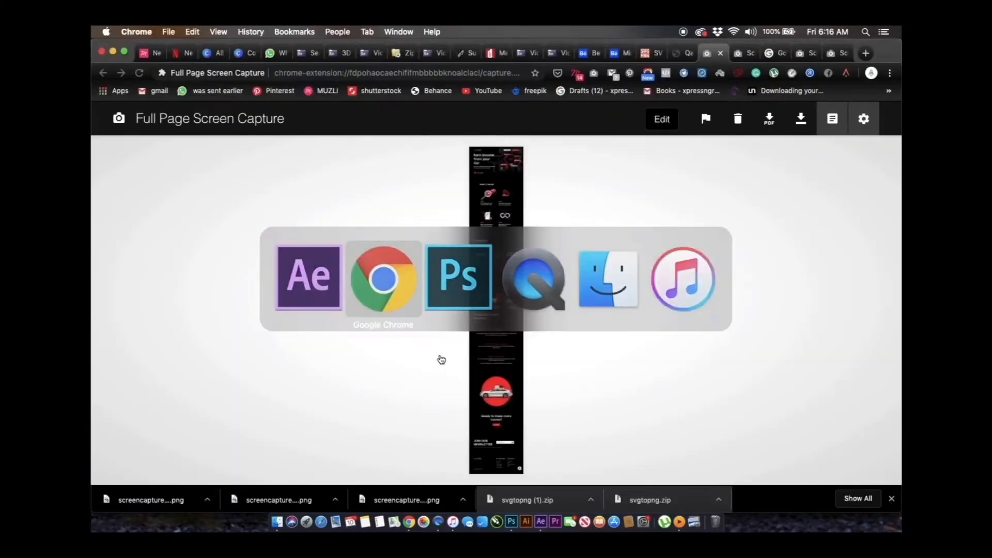
left_click(385, 73)
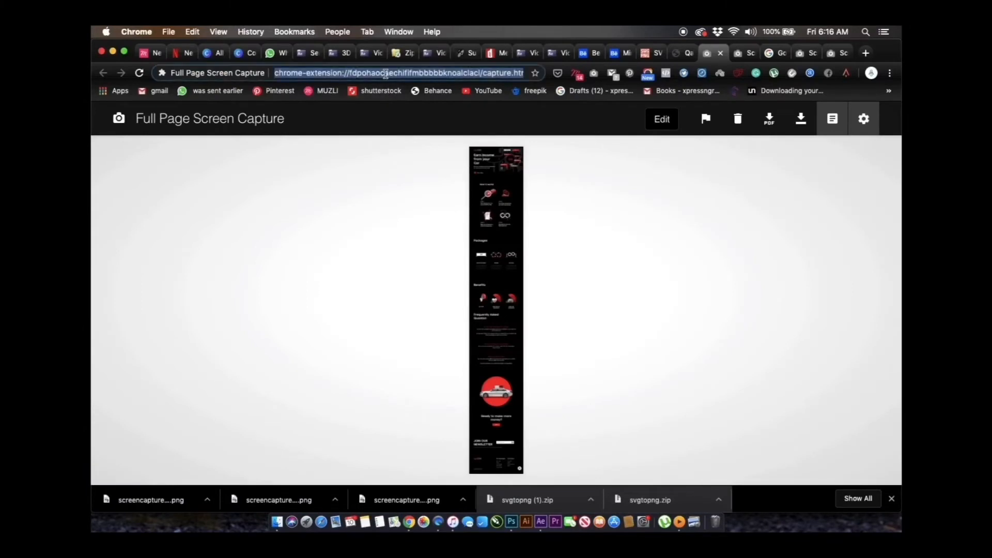
type("mouse ")
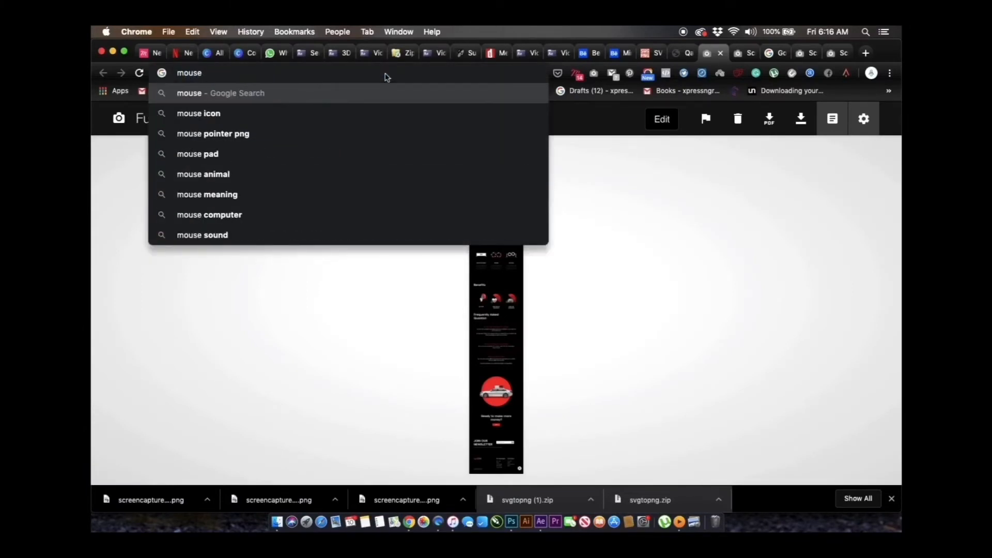
type("icon png")
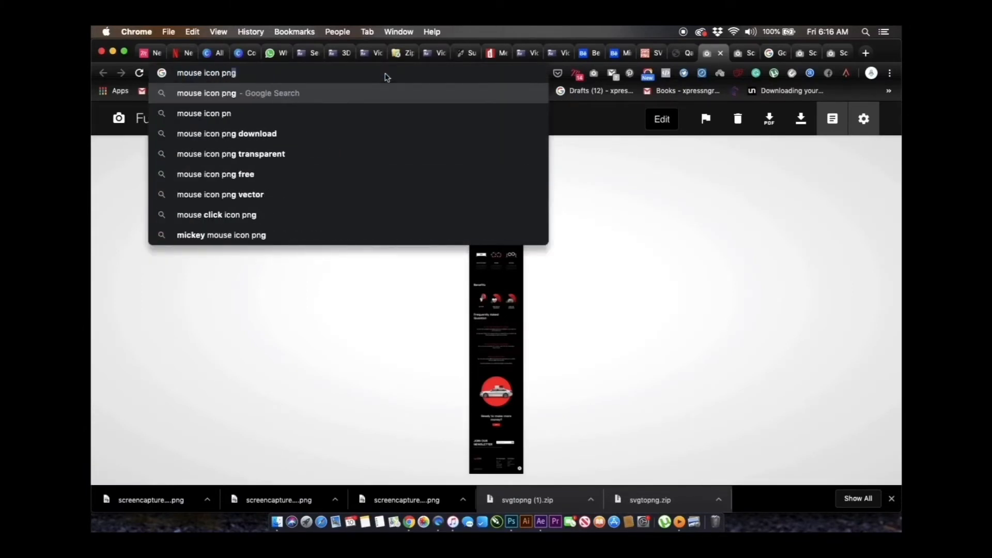
key("Return")
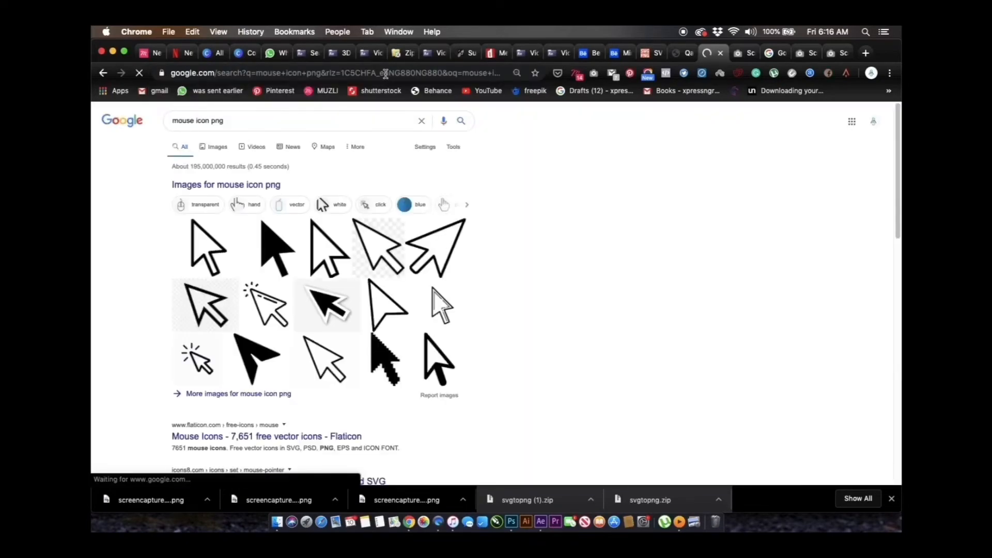
left_click(385, 235)
Download the solid black arrow icon from Iconfinder and an outlined mouse pointer icon from the image results.
right_click(755, 196)
left_click(777, 303)
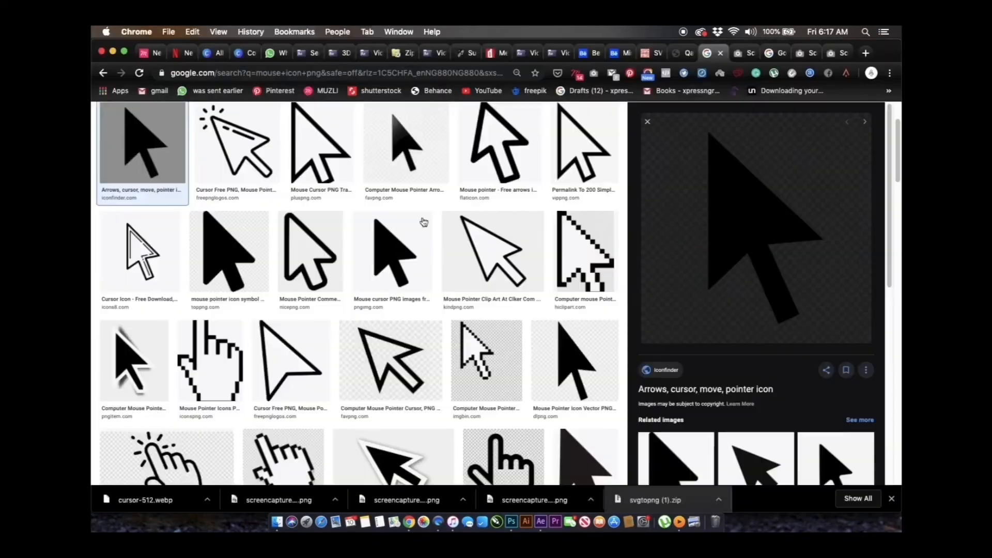
left_click(229, 251)
left_click(498, 145)
right_click(743, 217)
left_click(765, 320)
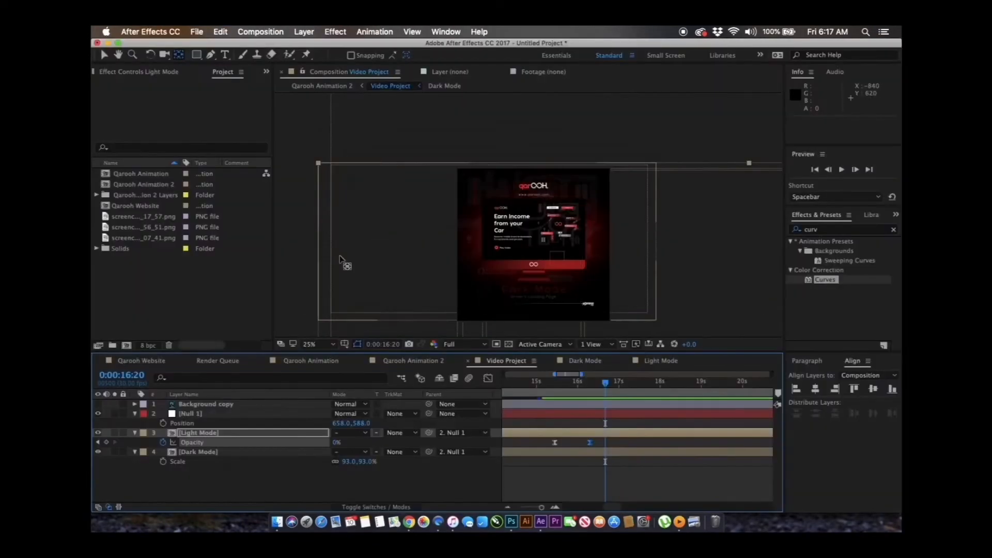
key("super+i")
key("Escape")
key("super+Tab")
Download the outlined cursor PNG with click marks from Free PNG Logos in the Google image results.
left_click(493, 252)
left_click(393, 252)
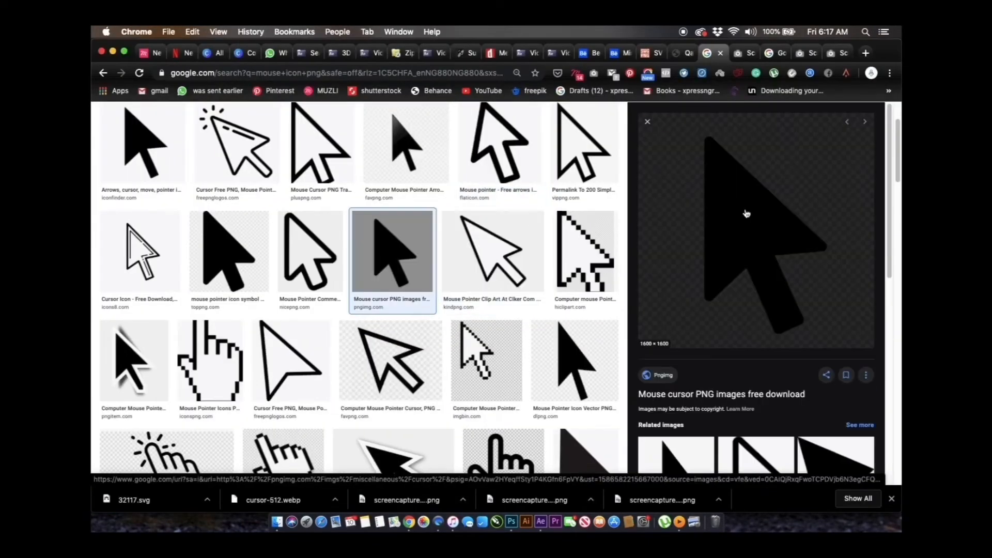
left_click(229, 250)
left_click(237, 147)
right_click(709, 199)
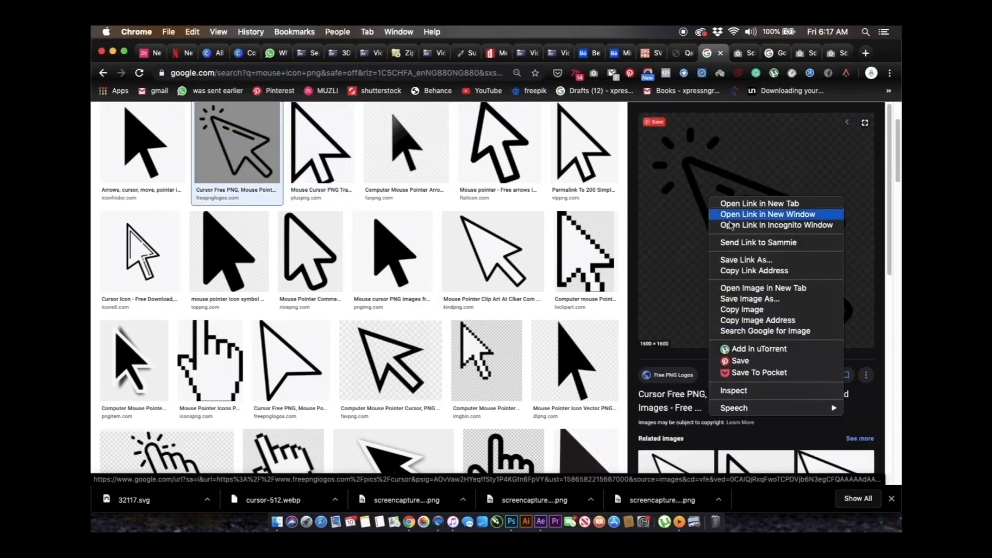
left_click(755, 303)
left_click(560, 189)
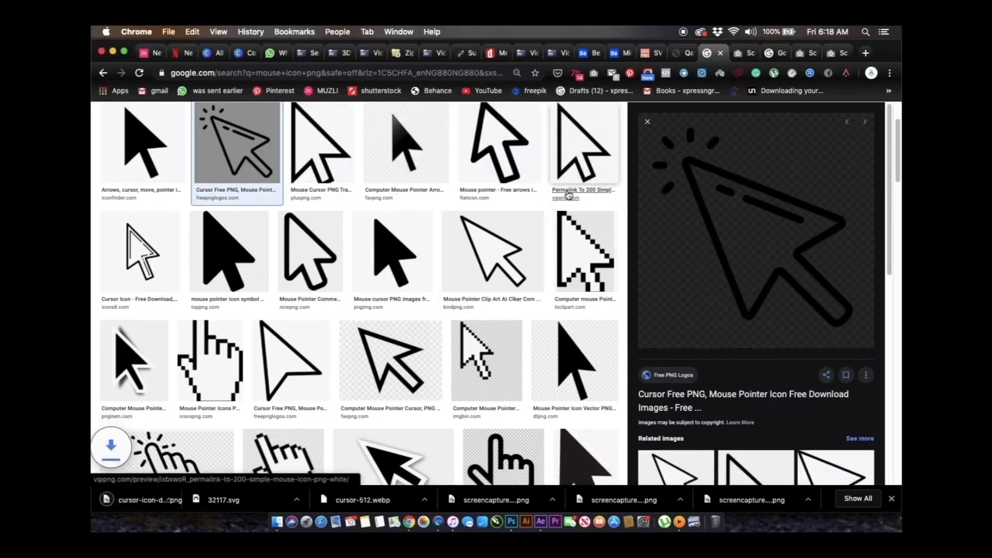
Switch to After Effects, import cursor-icon-download-icons-5.png, place it above Light Mode in Video Project, and go to the 0:00:15:13 keyframe.
key("super+Tab")
key("super+i")
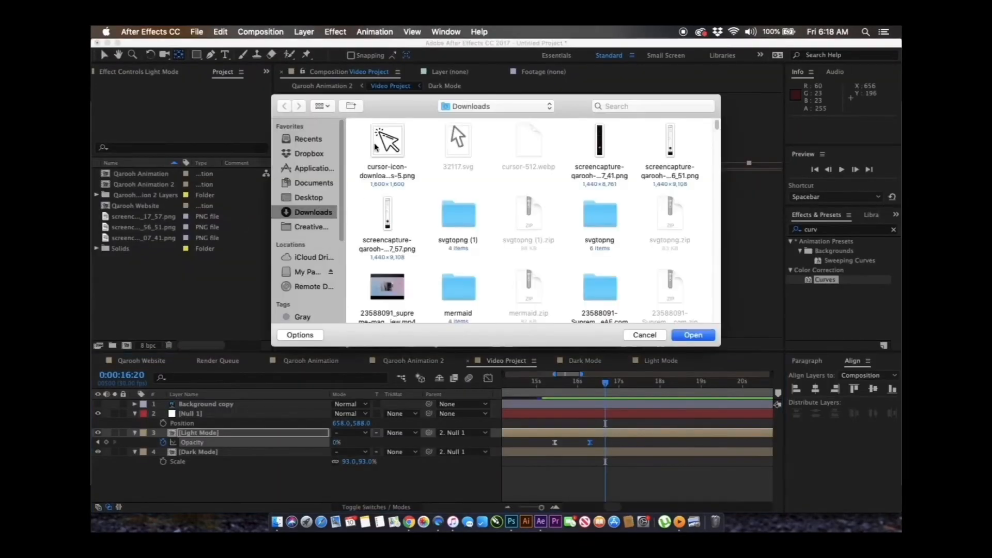
key("Return")
left_click_drag(172, 206, 222, 428)
key("j")
key("j")
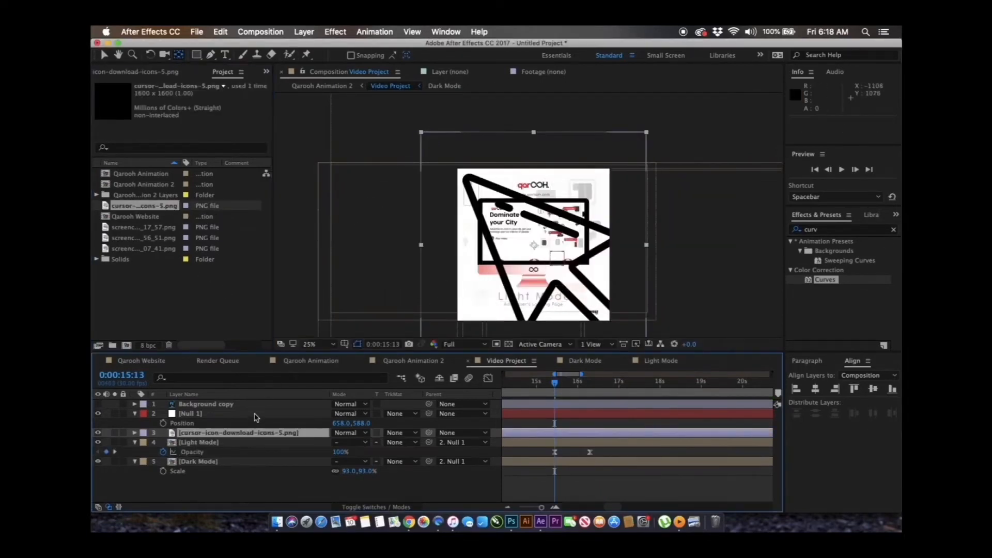
Flip the cursor icon horizontally with Scale -4, 4%, and set its Position to 558, 456 inside the monitor.
type("s-100")
key("Return")
left_click(639, 141)
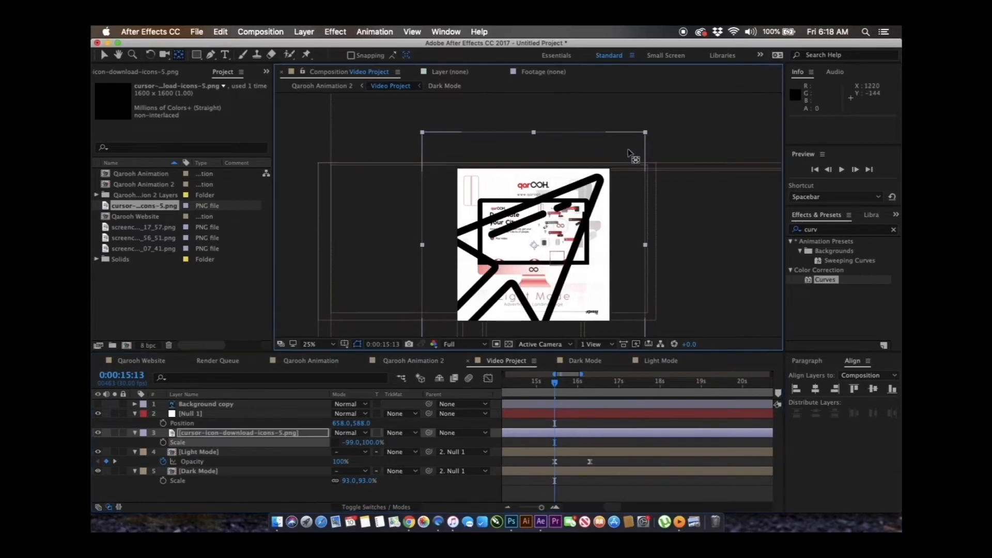
key("s")
key("s")
key("super+z")
key("equal")
mouse_move(348, 443)
left_mouse_down()
mouse_move(308, 420)
mouse_move(372, 441)
mouse_move(347, 434)
left_mouse_up()
key("period")
key("period")
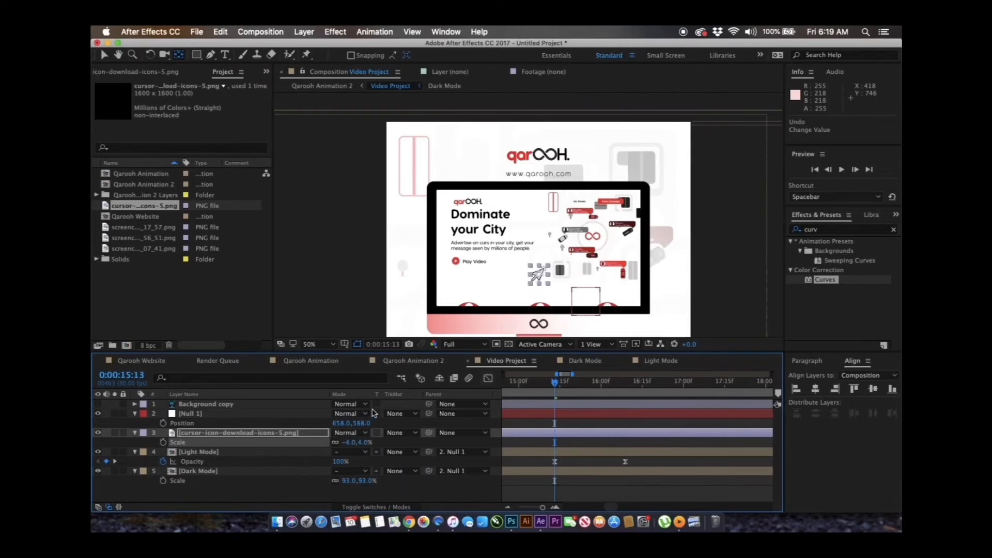
key("p")
key("v")
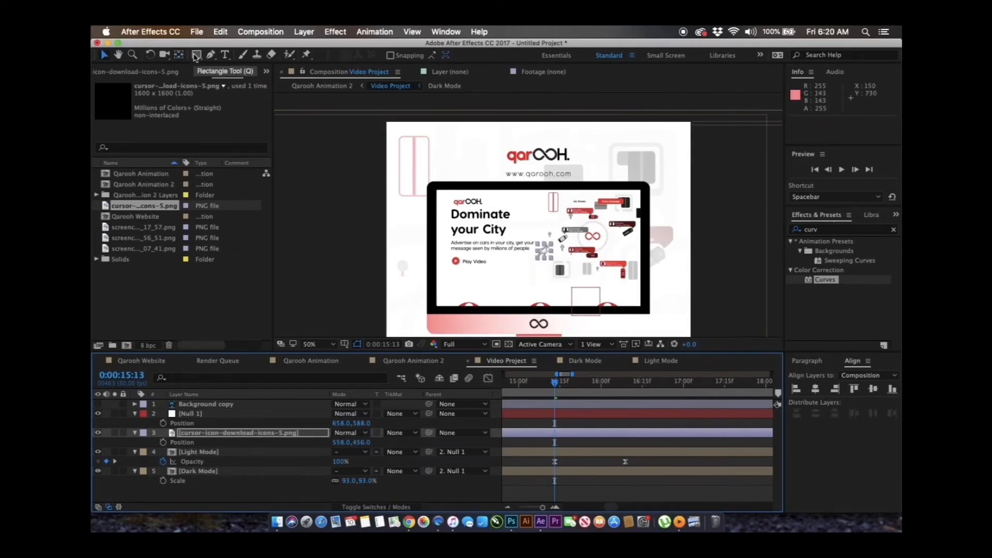
Draw a small red circle with the Ellipse tool near the cursor icon and move its shape layer below the icon layer.
left_click_drag(196, 56, 235, 80)
left_click(328, 492)
left_click_drag(514, 227, 544, 255)
left_click_drag(226, 404, 223, 484)
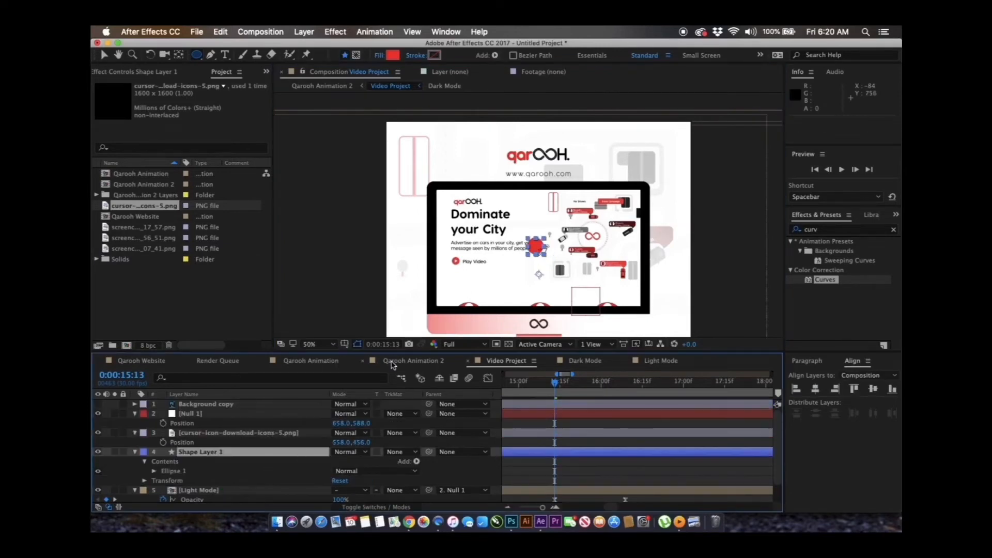
Set the red circle shape layer's Position to 570, 557 to center it behind the cursor icon.
key("period")
key("period")
left_click_drag(447, 240, 408, 171)
key("v")
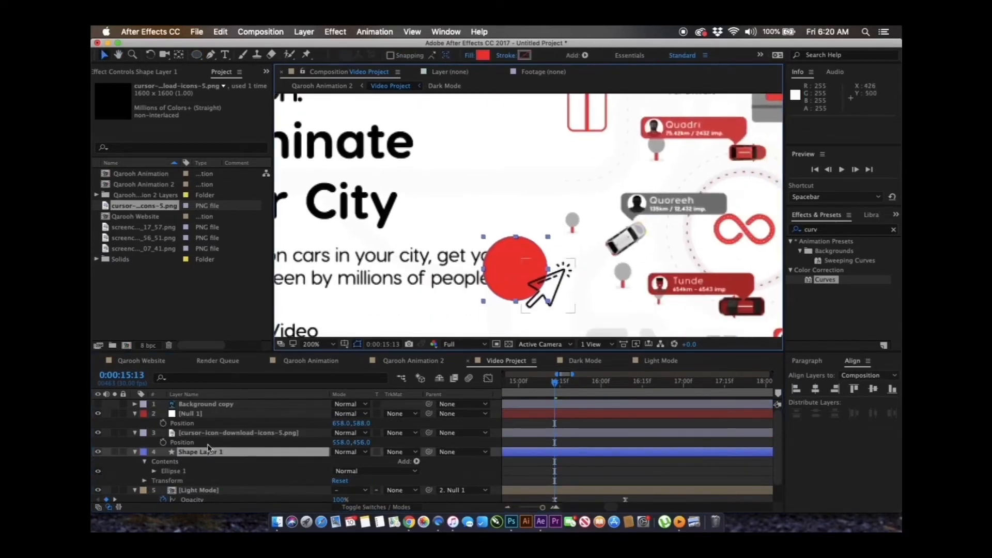
key("p")
mouse_move(361, 462)
left_mouse_down()
mouse_move(400, 457)
mouse_move(398, 438)
mouse_move(361, 461)
left_mouse_up()
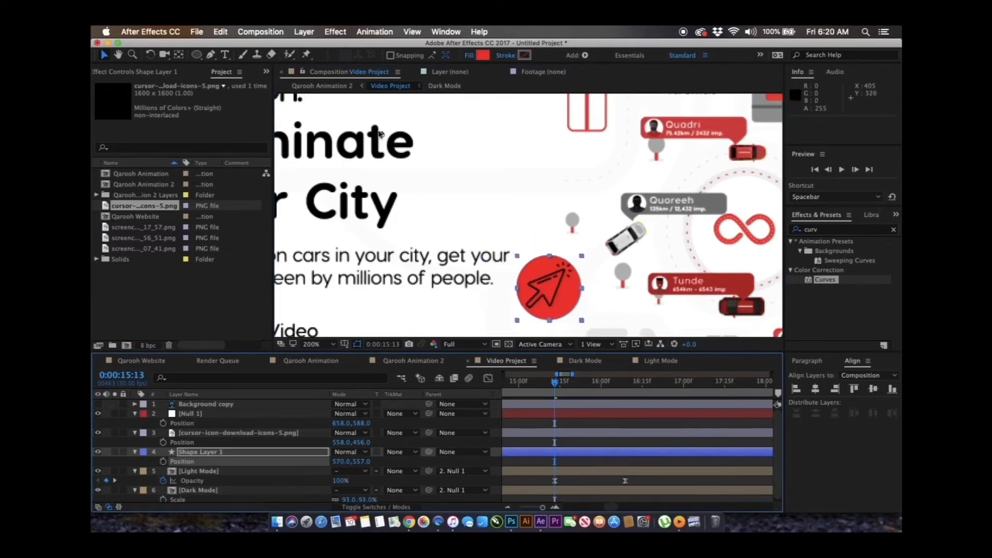
Set the red circle's fill opacity to 50% and the shape layer's Opacity to 66%.
left_click(468, 56)
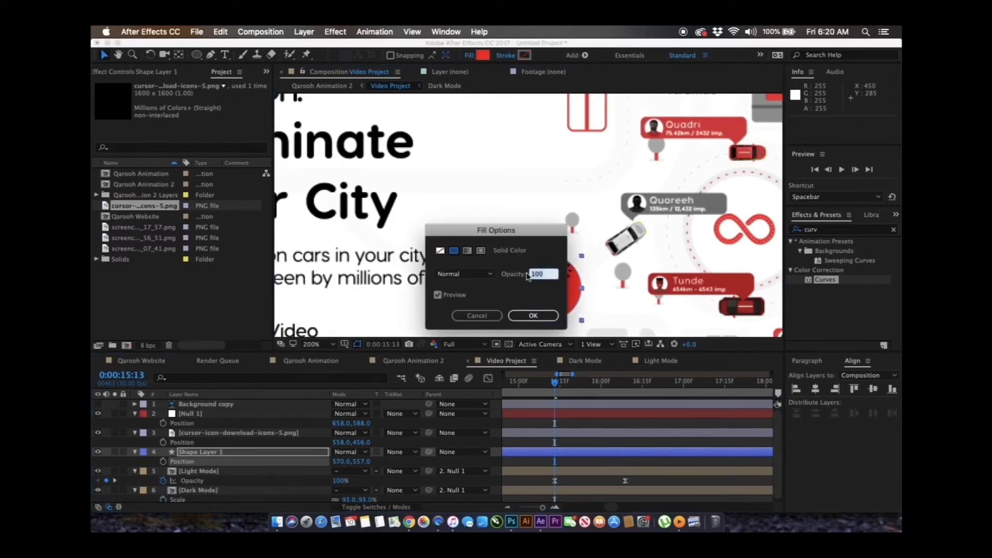
type("50")
key("Return")
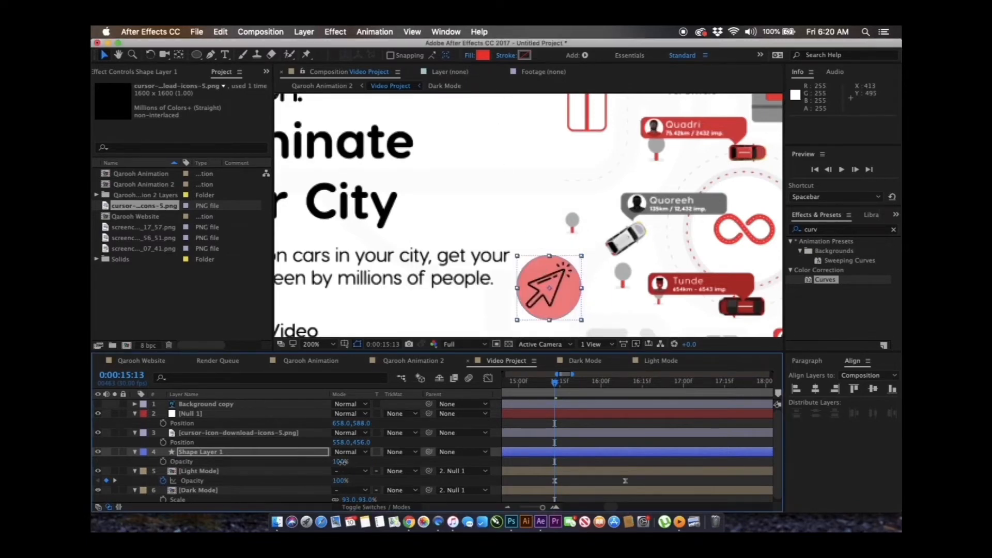
key("Return")
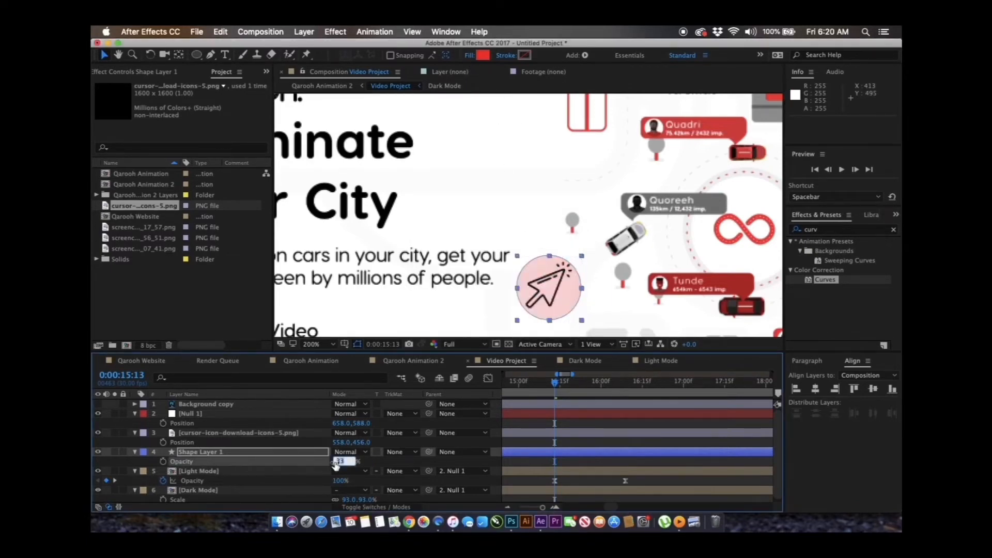
key("Return")
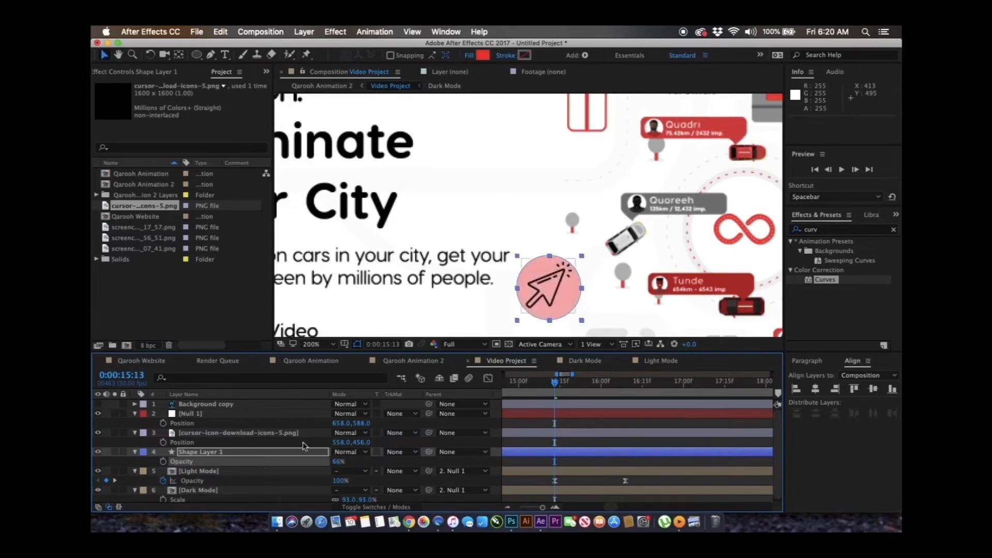
Parent the red circle to the cursor icon and keyframe the icon's Position from 558, 456 to about 677, 298.5 at 0:00:15:21.
left_click_drag(317, 442, 258, 434)
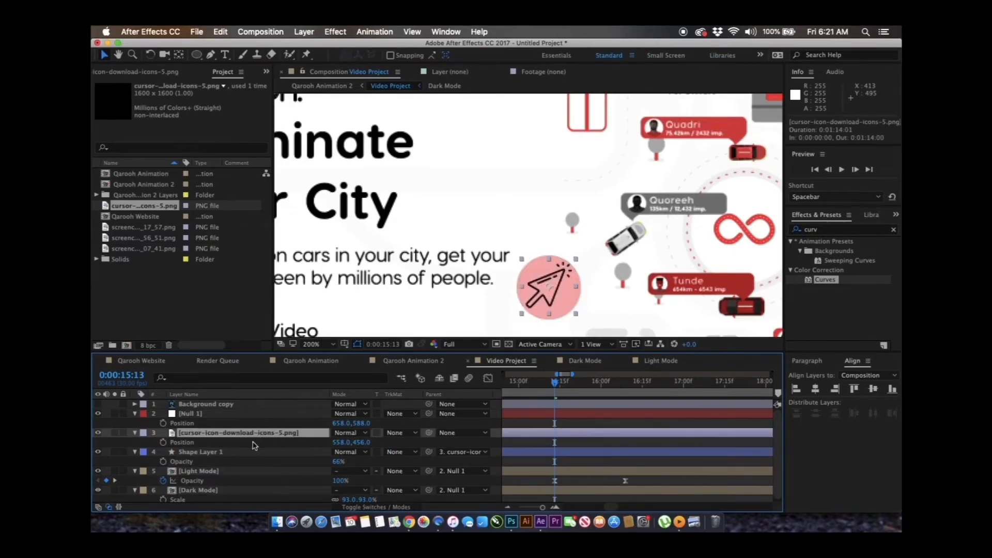
left_click(163, 442)
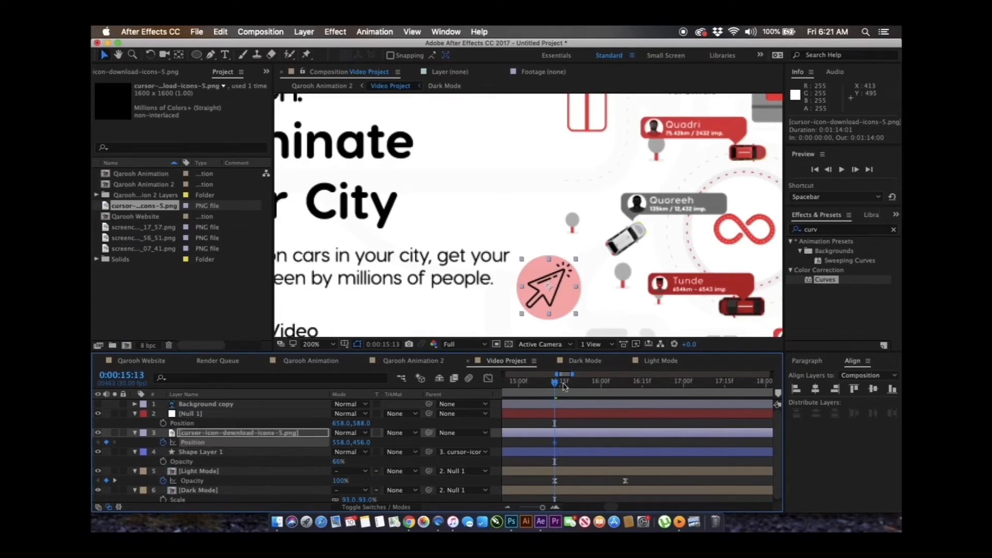
left_click_drag(555, 384, 514, 382)
key("minus")
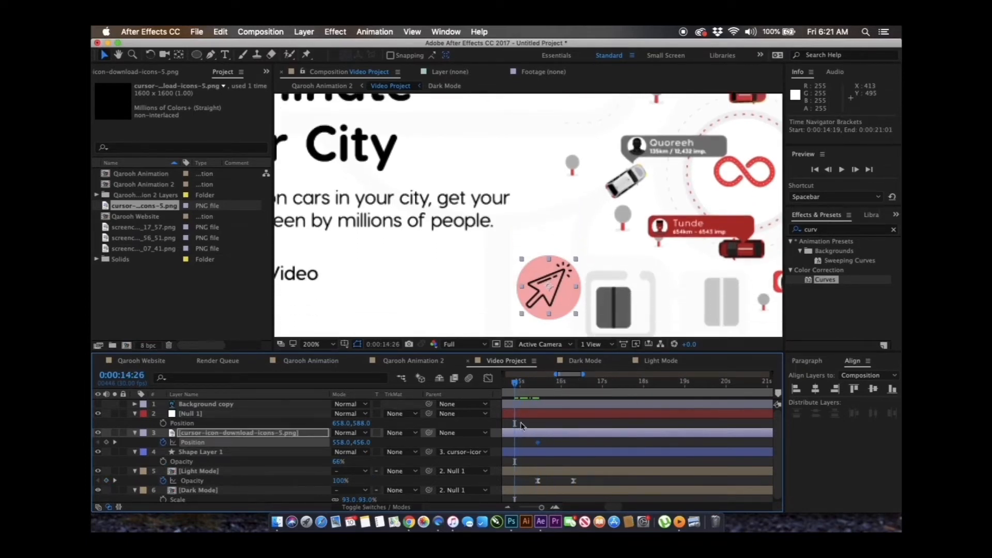
left_click_drag(529, 380, 565, 383)
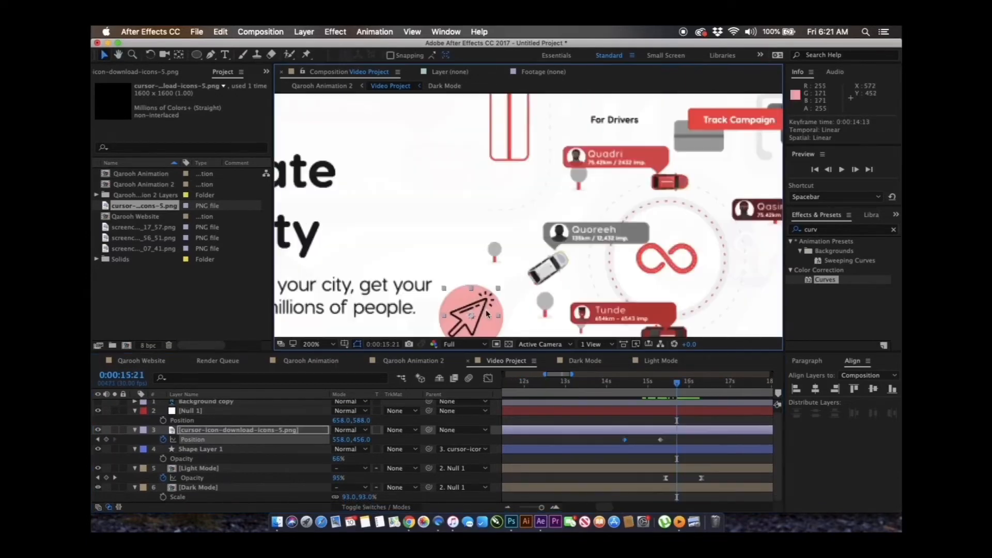
left_click_drag(511, 293, 555, 237)
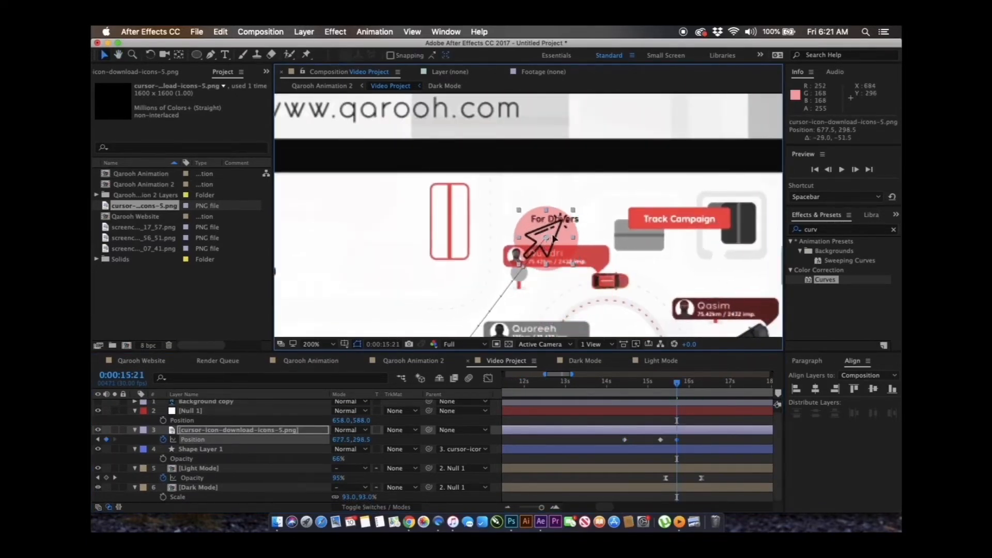
Animate a click on the cursor icon with Scale keyframes of 1% at 0:00:15:29 and -3, 3% at 0:00:16:01, and preview it.
left_click_drag(677, 384, 690, 383)
key("s")
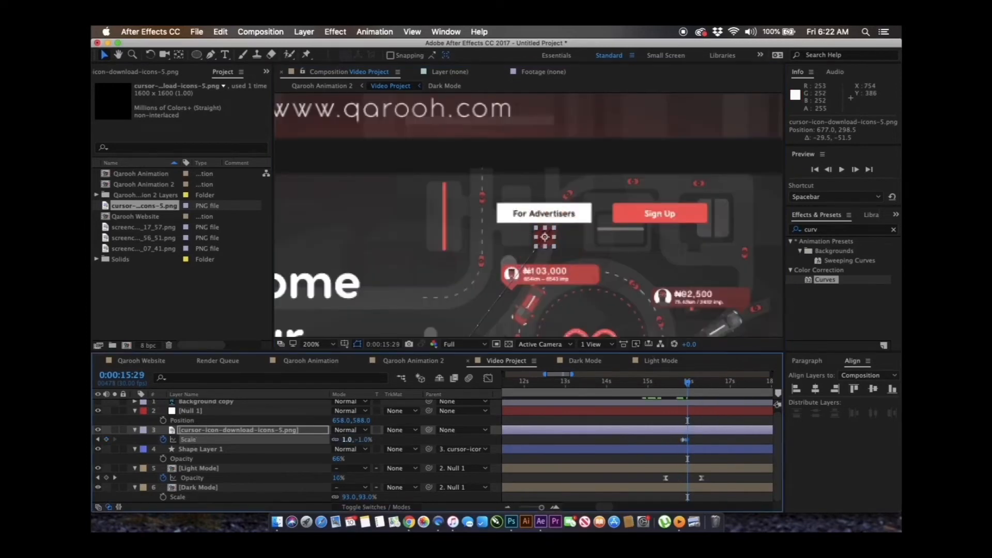
key("Return")
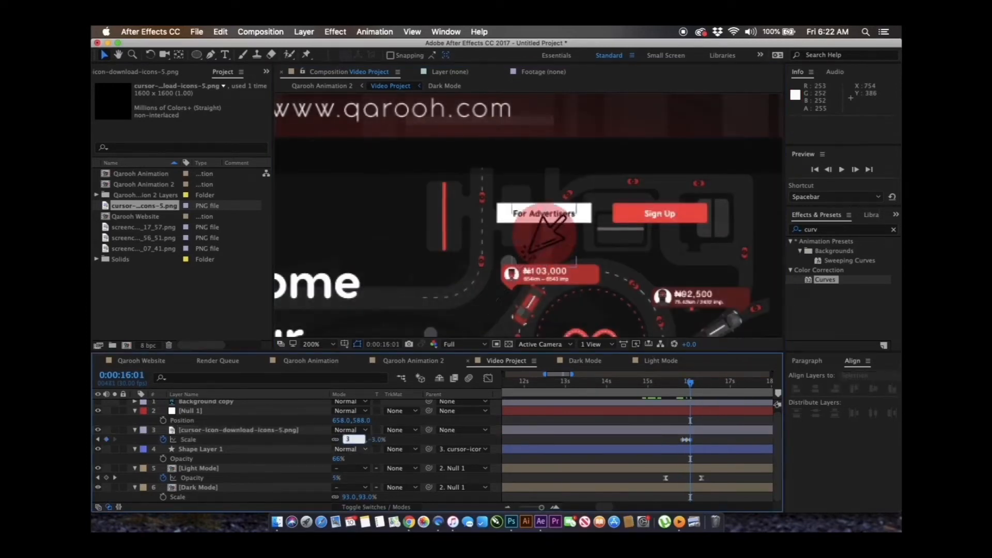
left_click(646, 385)
key("space")
key("space")
key("shift+p")
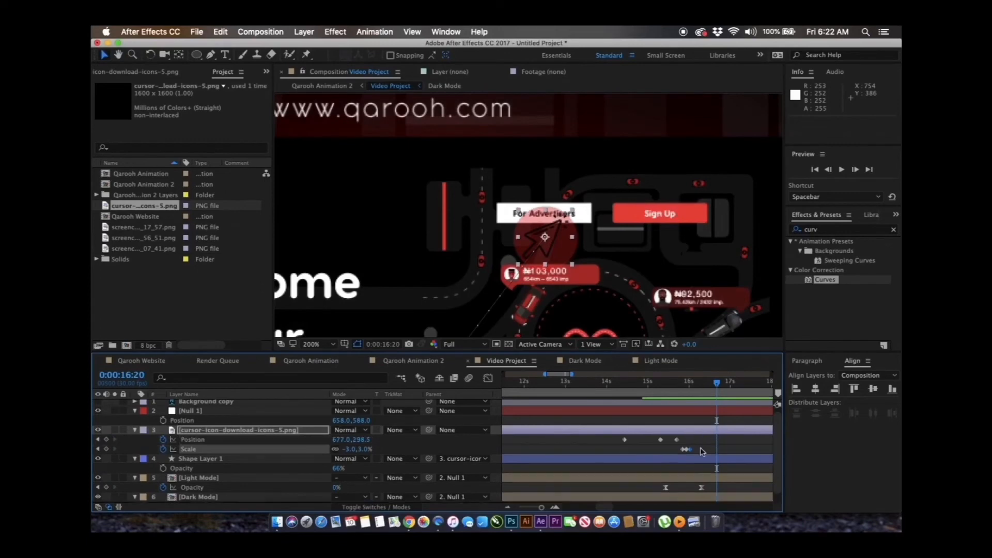
Shift all the cursor icon's Position and Scale keyframes earlier, placing the last Scale keyframe at about 0:00:15:26.
left_click_drag(659, 385, 610, 384)
key("comma")
left_click_drag(517, 323, 499, 256)
left_click_drag(597, 438, 713, 457)
left_click_drag(689, 449, 682, 449)
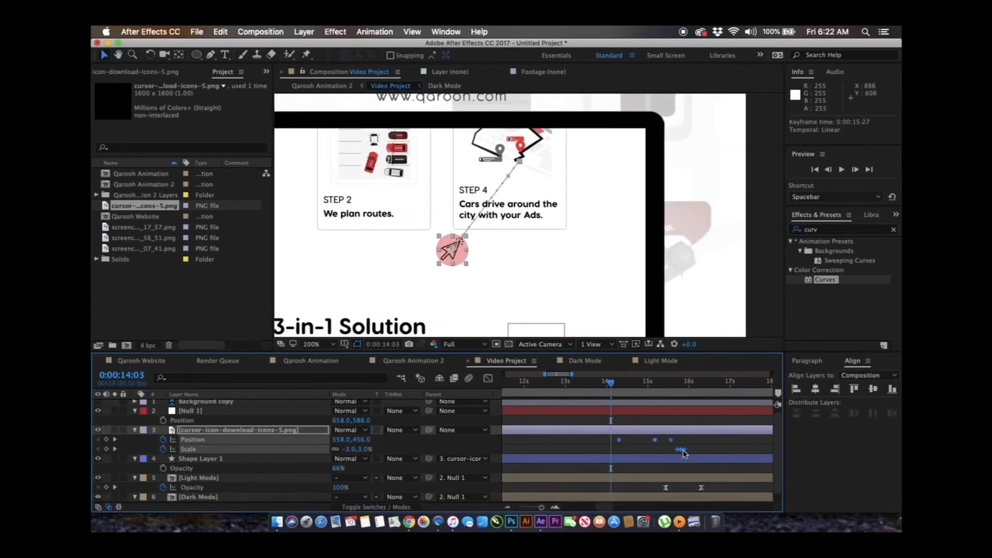
Adjust the cursor icon's Scale at the 0:00:15:23 keyframe.
left_click_drag(642, 385, 680, 386)
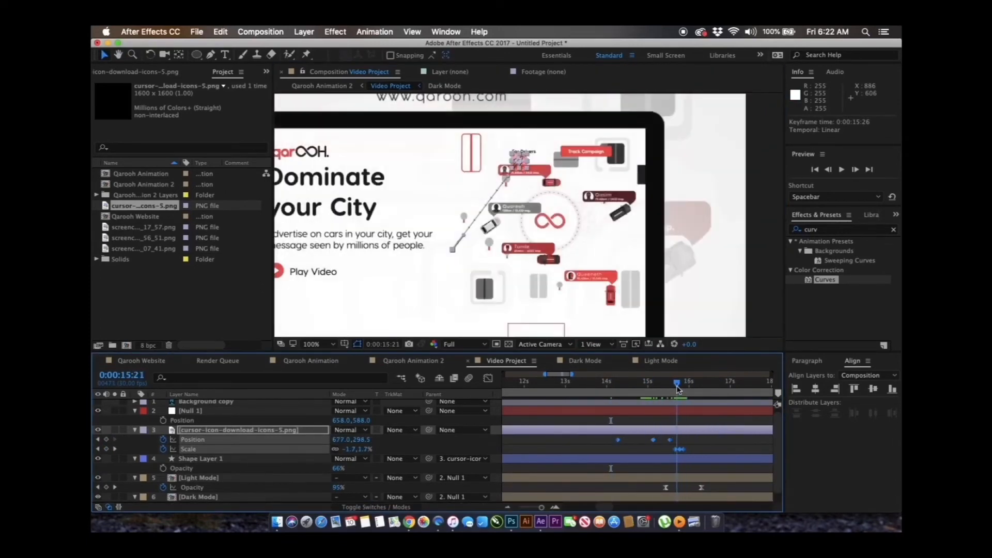
left_click(365, 448)
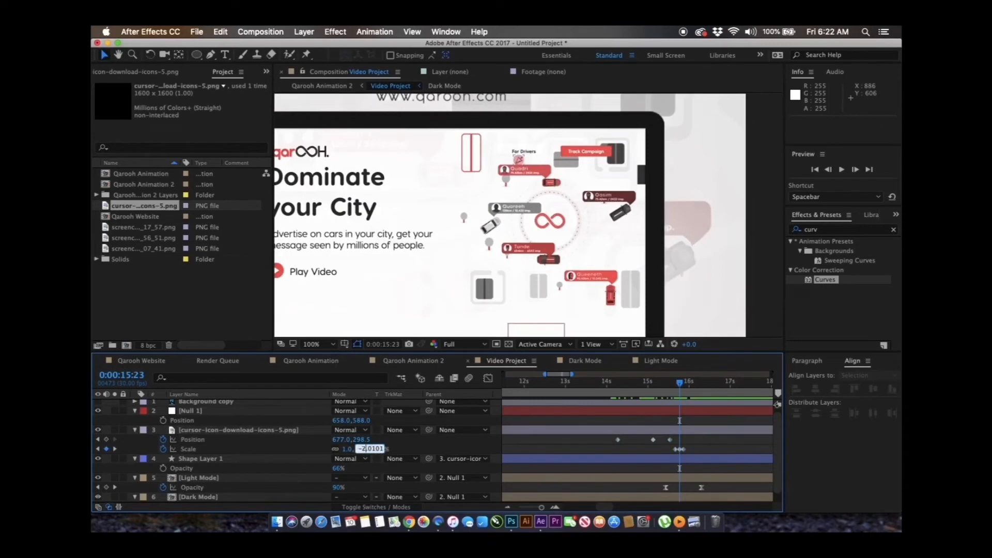
key("Return")
left_click_drag(740, 385, 679, 388)
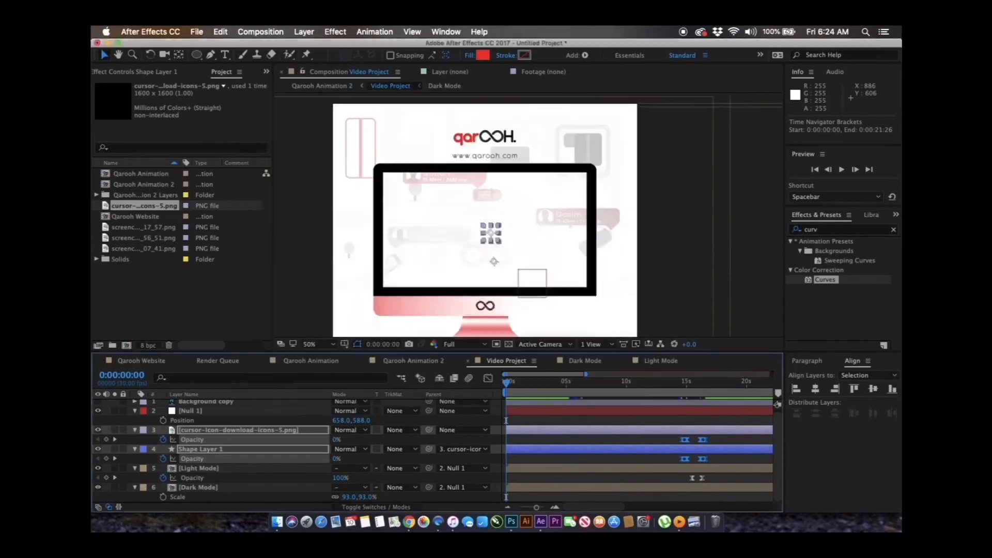
Import Qarooh Video.mp4 and place it in the Video Project composition directly above the Light Mode layer.
key("super+i")
key("Return")
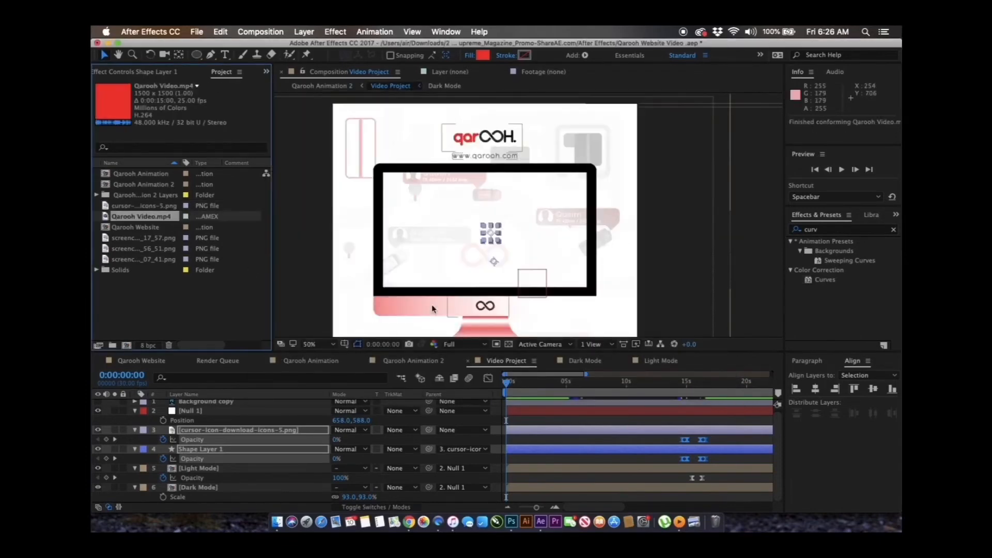
left_click(547, 386)
left_click_drag(126, 221, 210, 464)
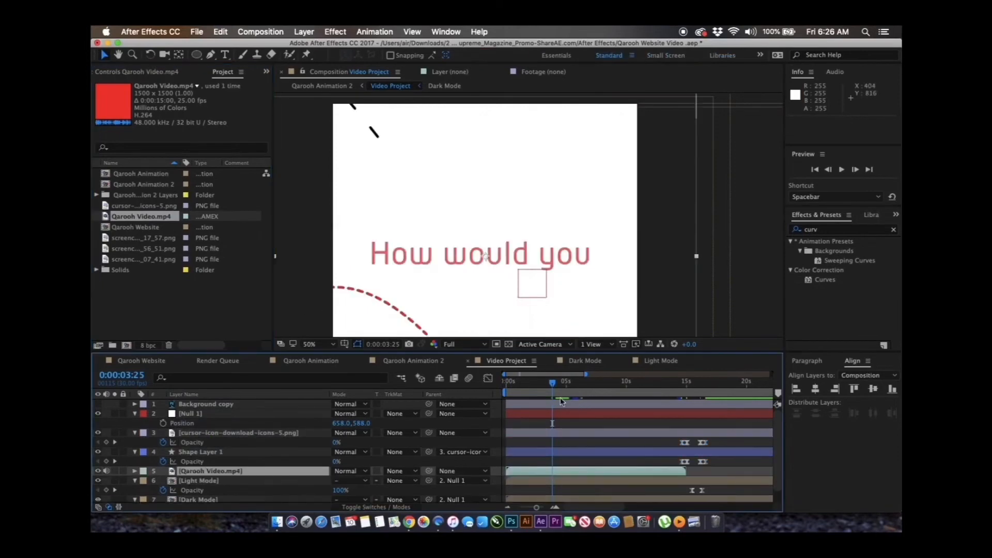
Trim the start of the Qarooh Video.mp4 layer to about 0:00:07:22 and move the remaining clip to 0:00:00:00.
left_click_drag(552, 388, 613, 381)
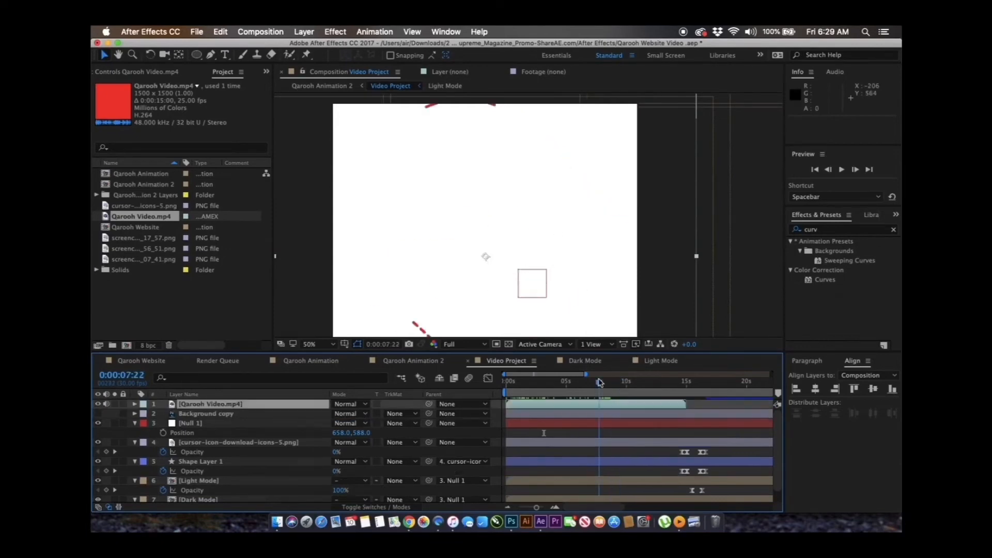
left_click_drag(566, 411, 600, 411)
key("Home")
key("bracketleft")
Play back the trimmed Qarooh Video.mp4 clip from the start and check how its framing fits the composition.
key("space")
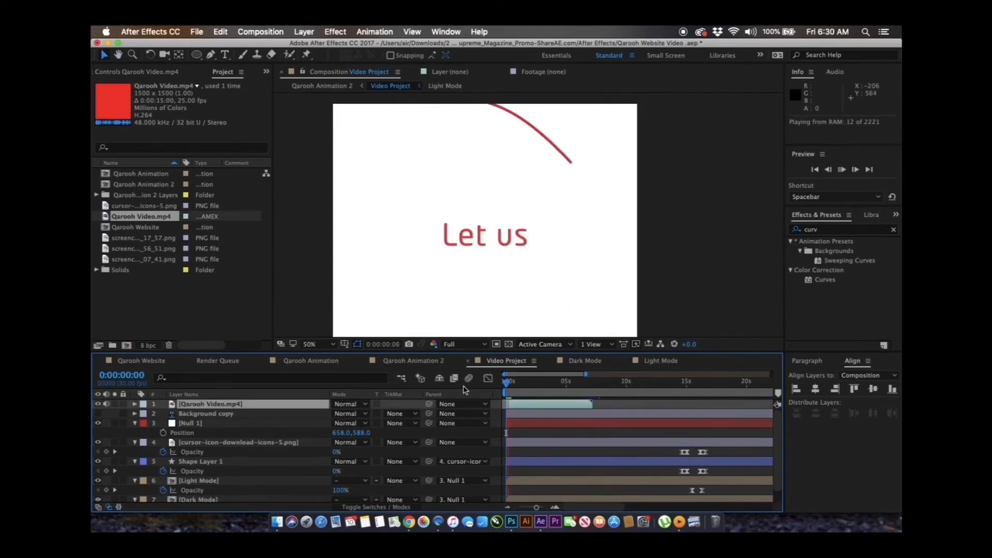
key("space")
key("super+0")
left_click(500, 284)
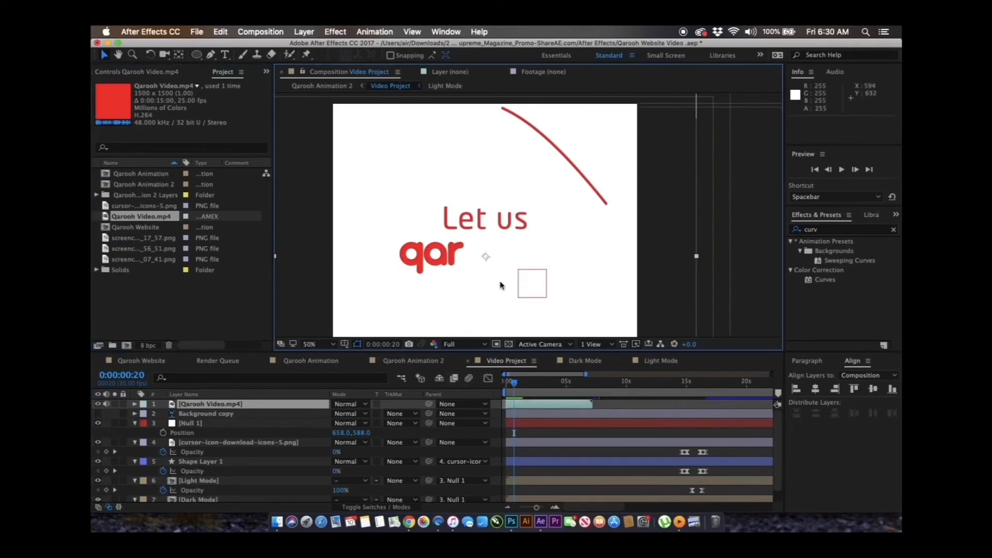
key("comma")
key("comma")
left_click_drag(511, 382, 487, 381)
key("space")
key("space")
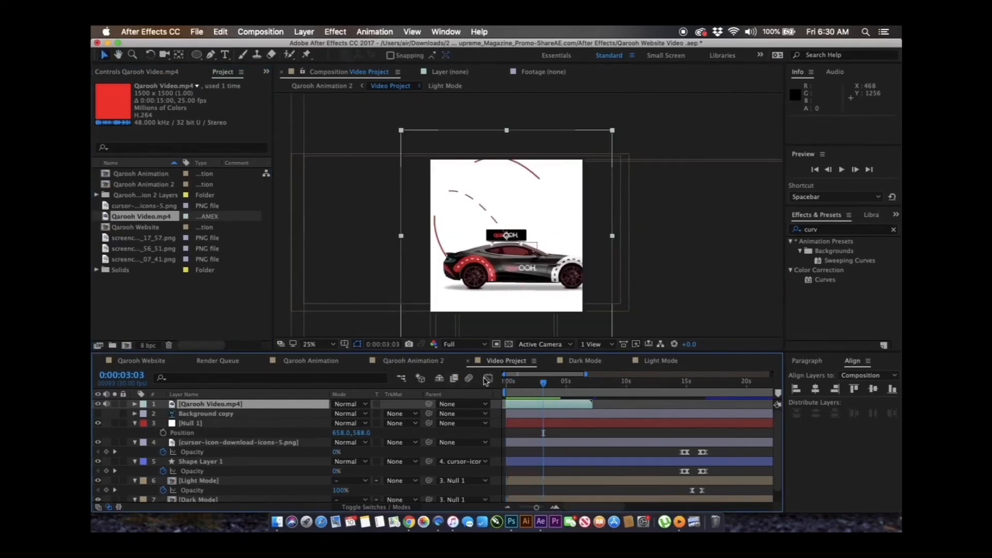
Fade out the Qarooh Video.mp4 clip into Light Mode with Opacity keyframes of 100% at 0:00:02:22 and 0% at 0:00:03:12.
left_click(98, 404)
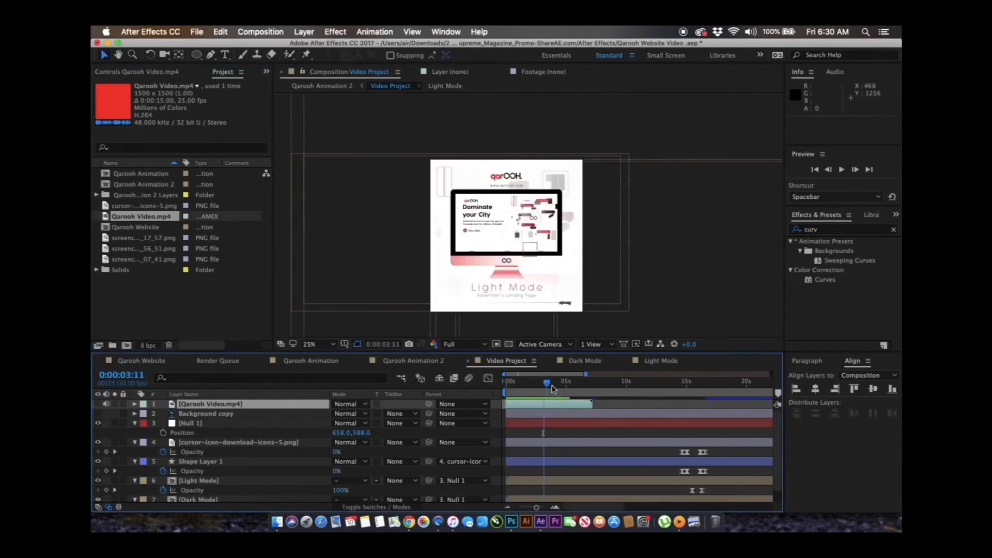
mouse_move(552, 389)
left_mouse_down()
mouse_move(543, 388)
mouse_move(548, 400)
mouse_move(516, 385)
mouse_move(570, 387)
mouse_move(536, 387)
left_mouse_up()
left_click(97, 404)
key("space")
key("space")
key("equal")
key("equal")
key("alt+shift+t")
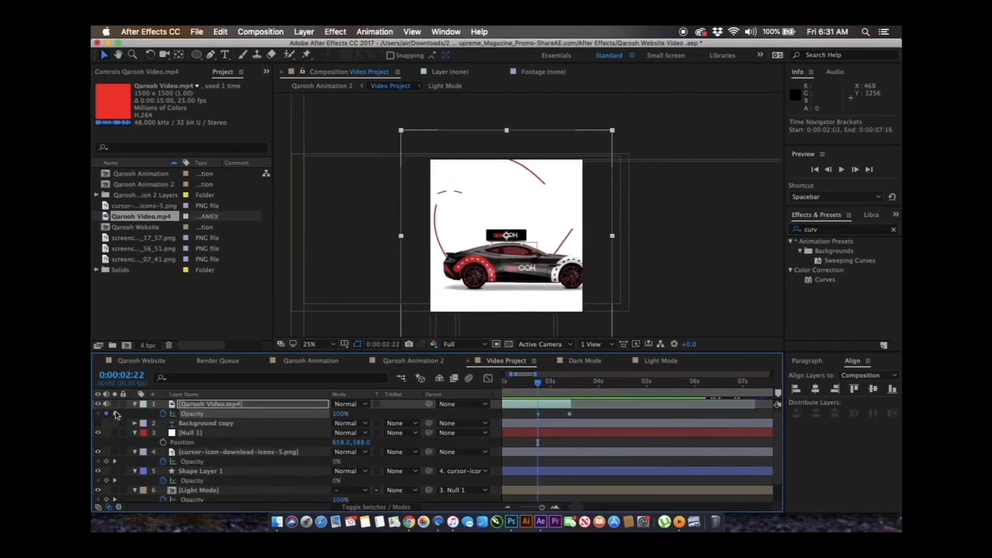
left_click(115, 413)
key("Return")
key("minus")
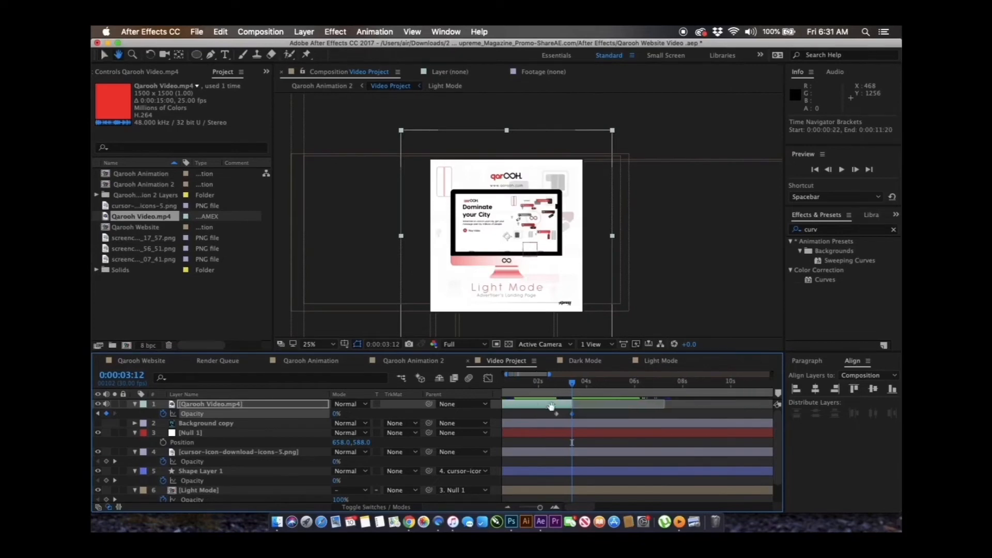
Preview the intro clip's fade into the Light Mode scene from the start.
left_click_drag(571, 385, 455, 394)
key("space")
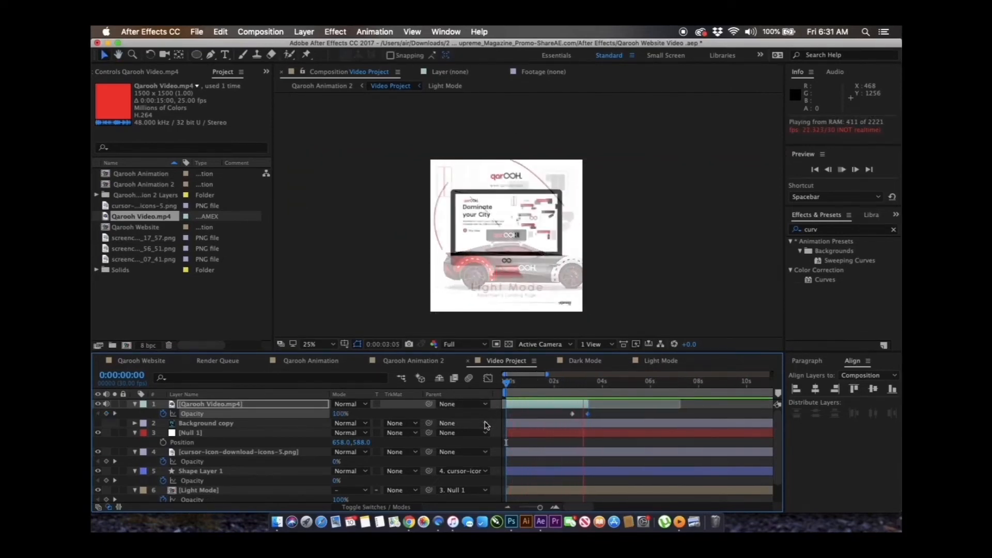
key("space")
Duplicate the trimmed Qarooh Video.mp4 layer, restore the copy's full 15-second length, and start it at 0:00:00:00.
key("super+d")
left_click_drag(575, 404, 734, 406)
key("minus")
key("minus")
key("minus")
key("minus")
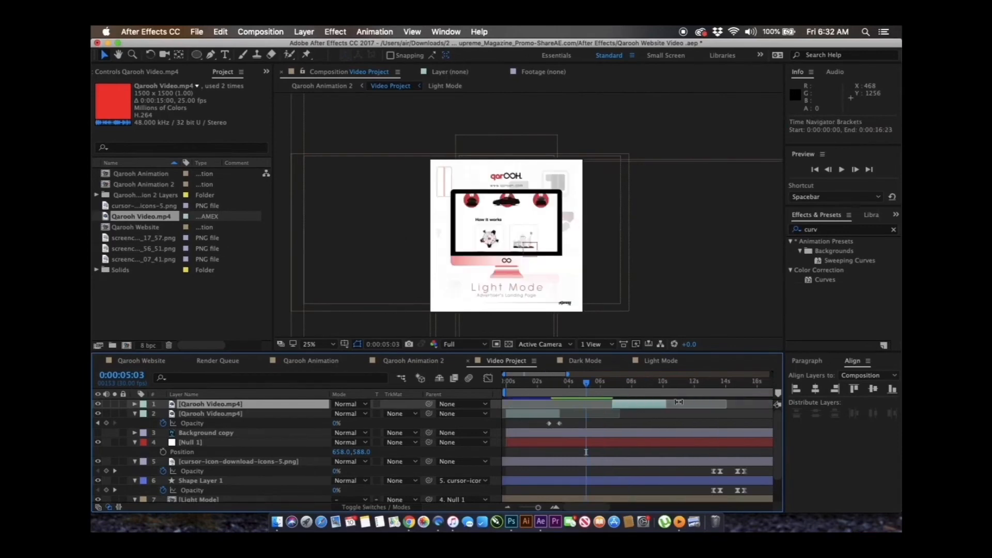
left_click_drag(548, 404, 472, 382)
key("bracketleft")
left_click_drag(519, 406, 587, 406)
left_click_drag(575, 404, 534, 405)
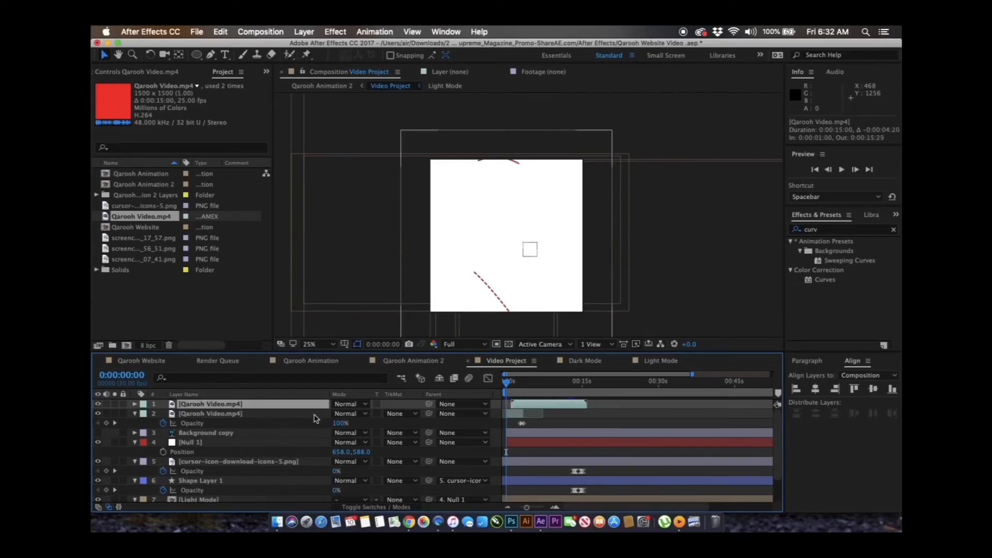
key("bracketleft")
Hide the picture of the full-length Qarooh Video.mp4 copy, leaving only its sound, and show the trimmed clip with its audio muted.
key("space")
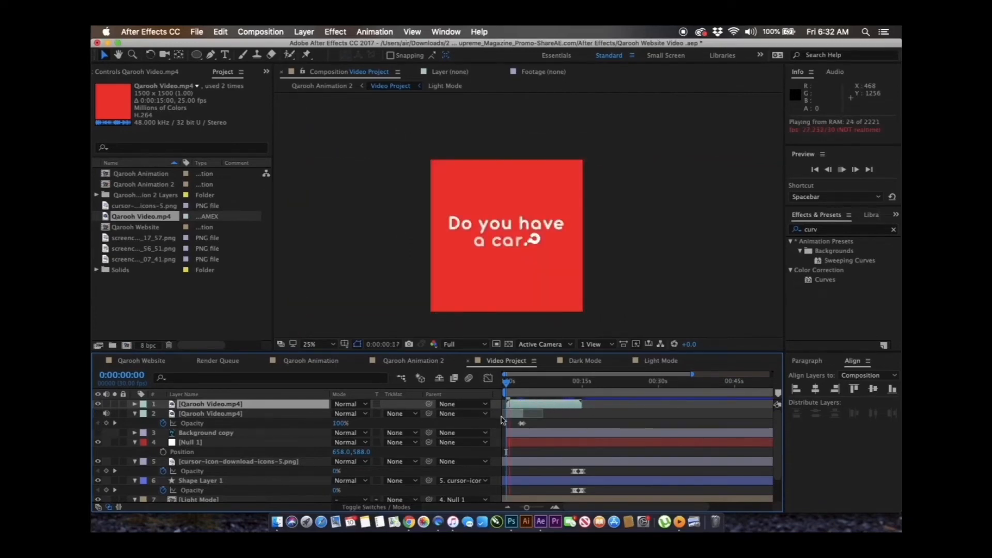
left_click(97, 404)
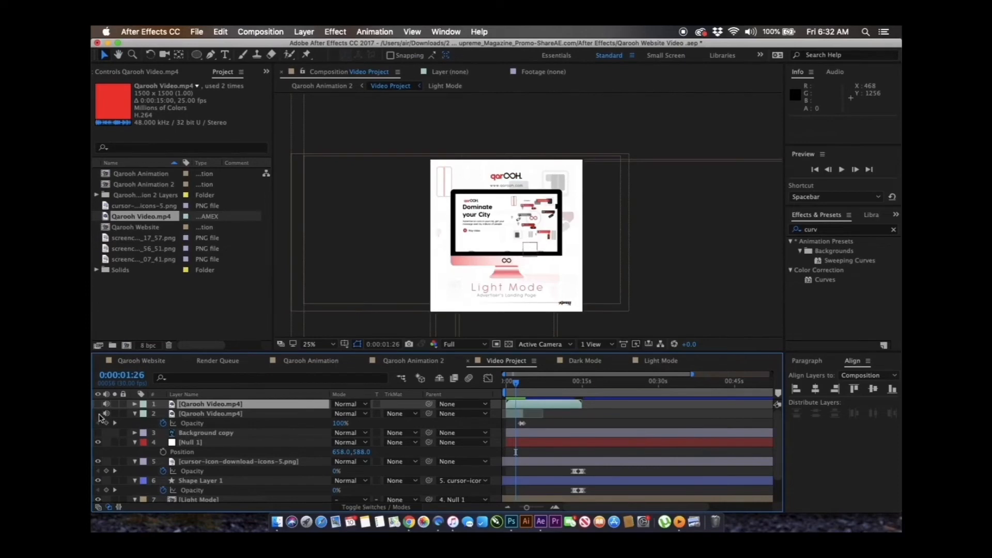
left_click(98, 414)
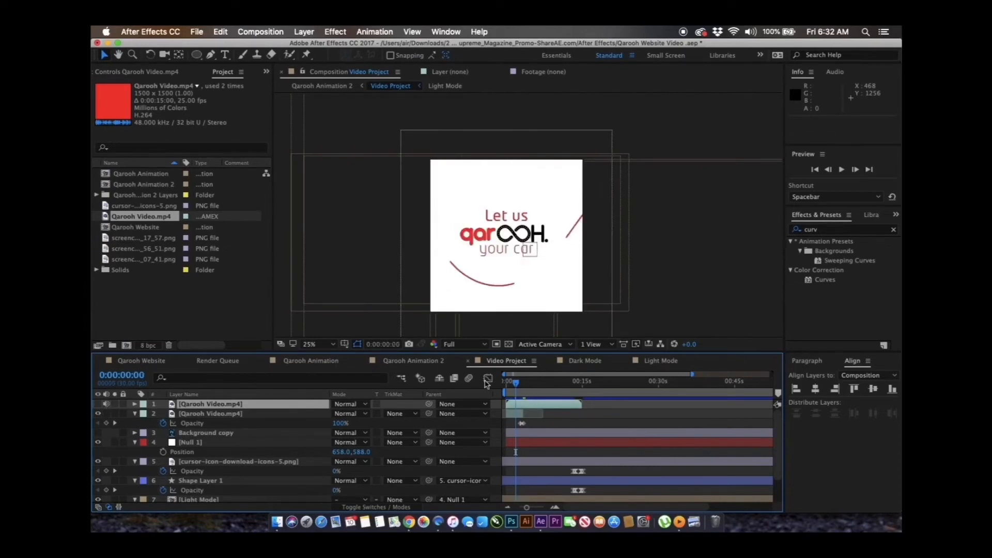
Play the composition from the start and again from about 0:00:10:13 to check the soundtrack against the Light Mode scrolling.
left_click(507, 381)
key("space")
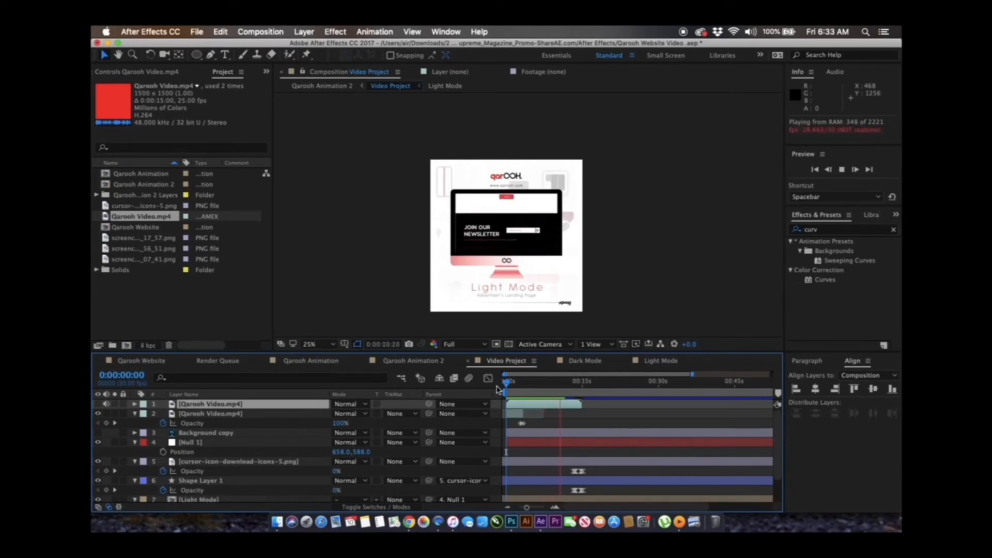
key("space")
left_click(560, 384)
key("space")
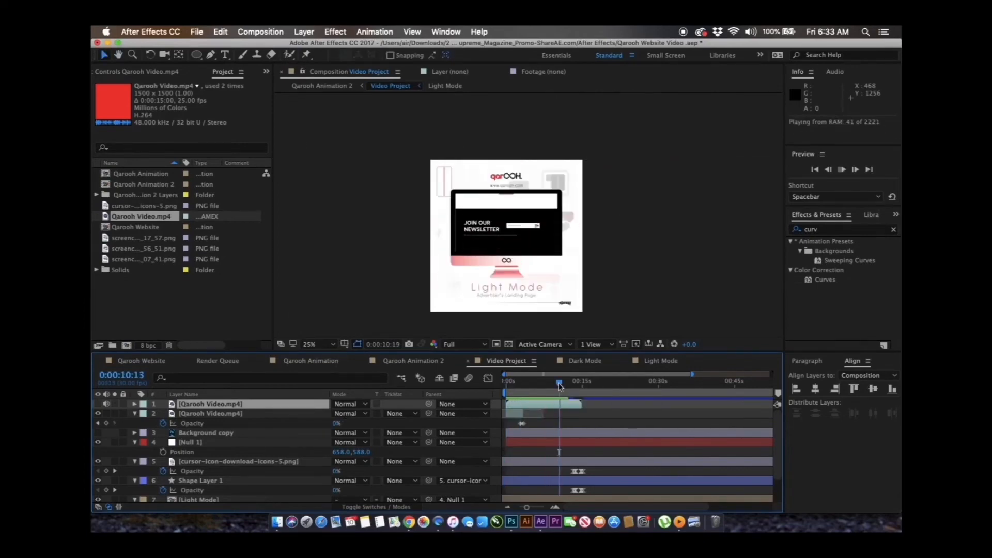
key("space")
Move the Dark Mode layer later in the timeline so it starts at 0:00:08:27.
left_click_drag(549, 386, 581, 389)
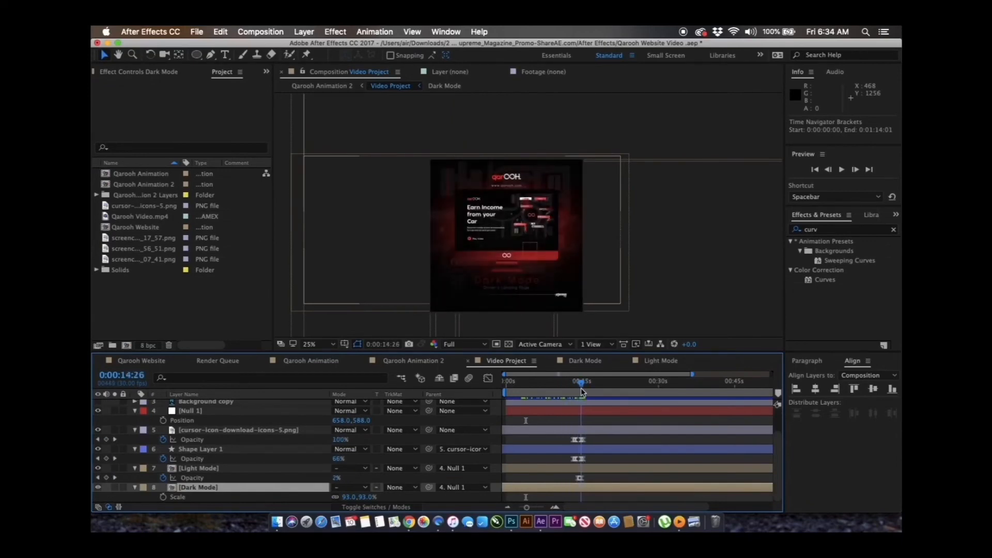
left_click_drag(541, 489, 594, 488)
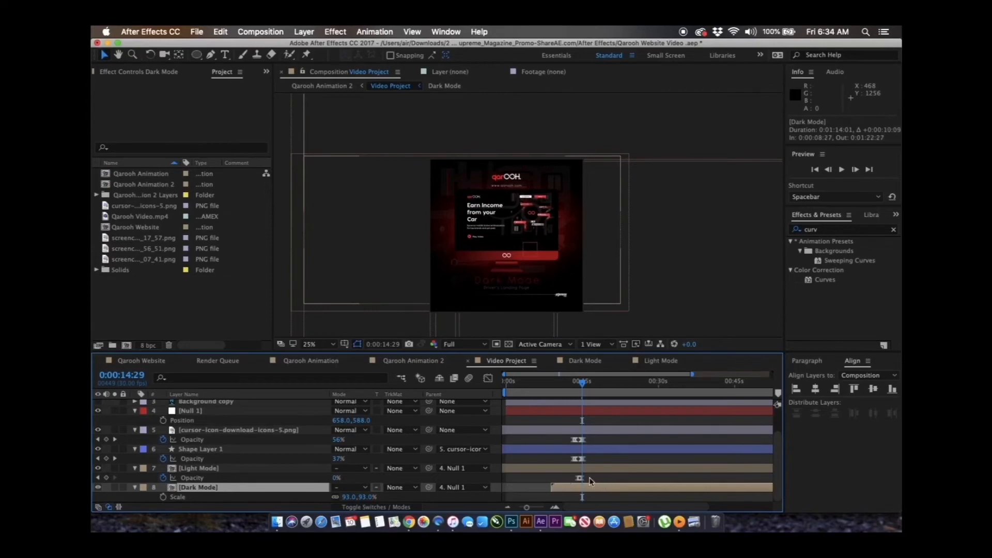
Move the Dark Mode layer slightly later in the timeline and play the light-to-dark transition from about 0:00:11:19.
left_click_drag(590, 482, 598, 480)
key("space")
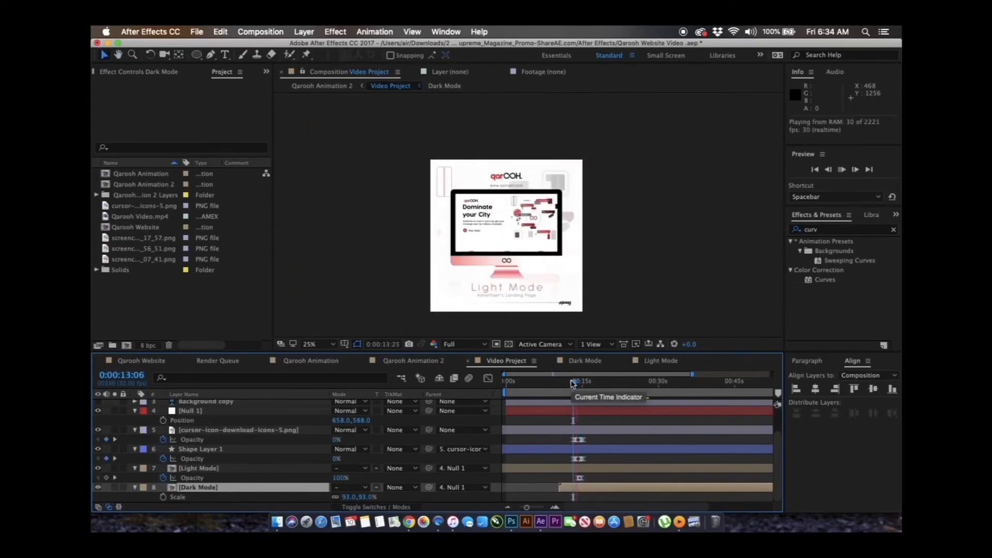
left_click_drag(571, 382, 565, 383)
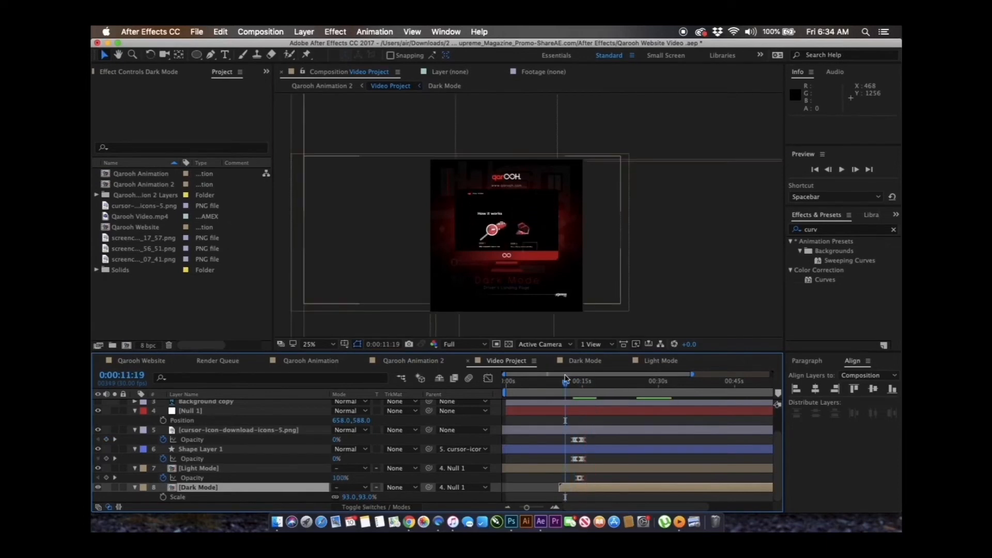
key("space")
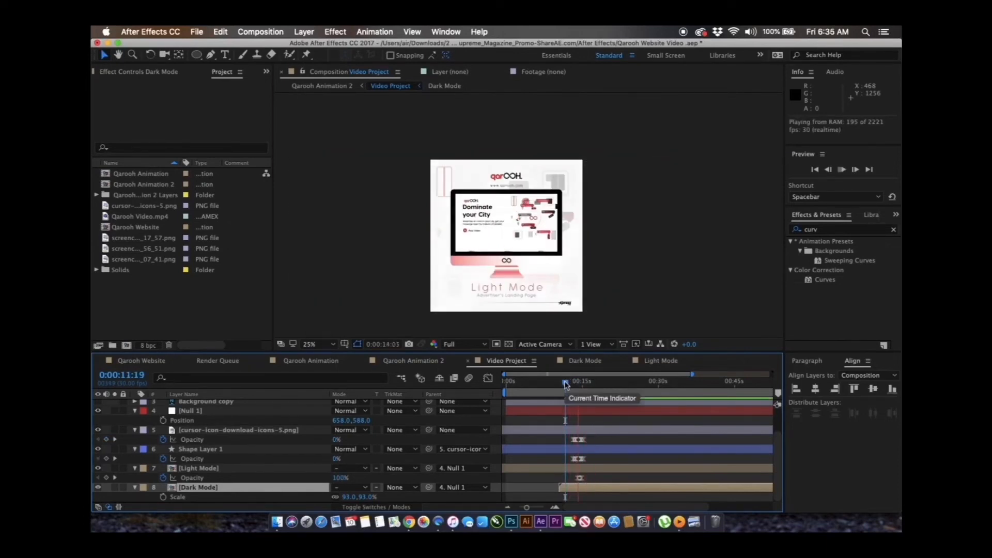
key("space")
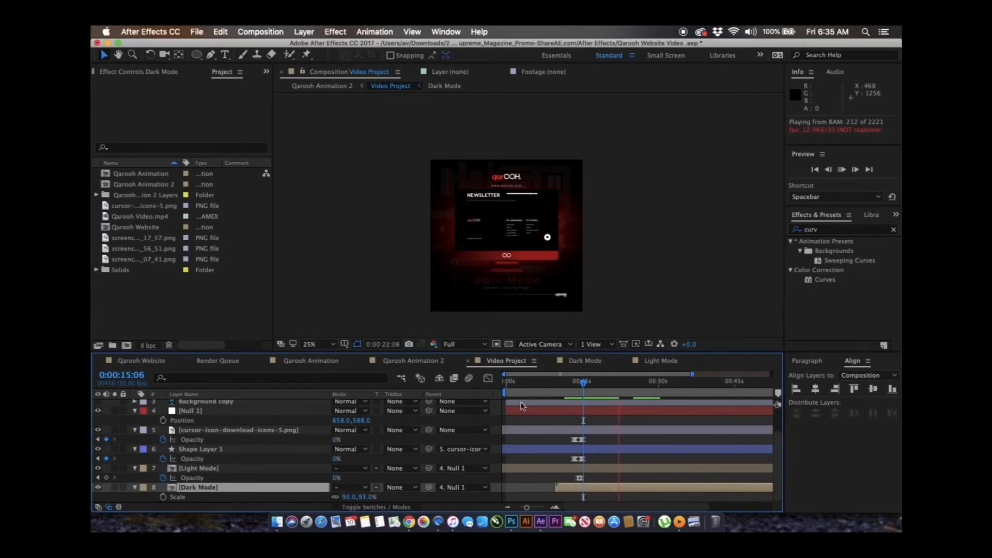
Add a full-frame black solid above Null 1 and trim its start to 0:00:25:15.
left_click(631, 382)
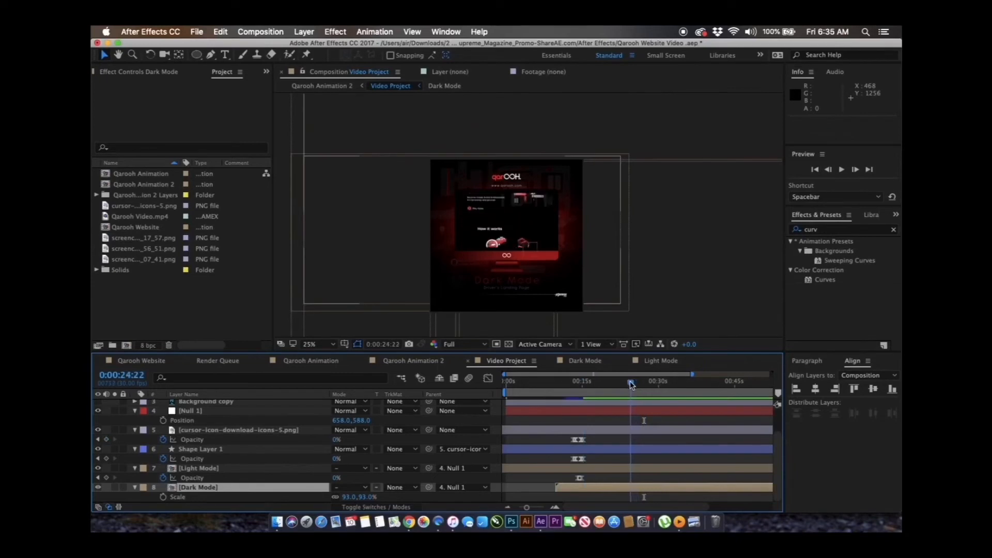
left_click_drag(635, 387, 636, 388)
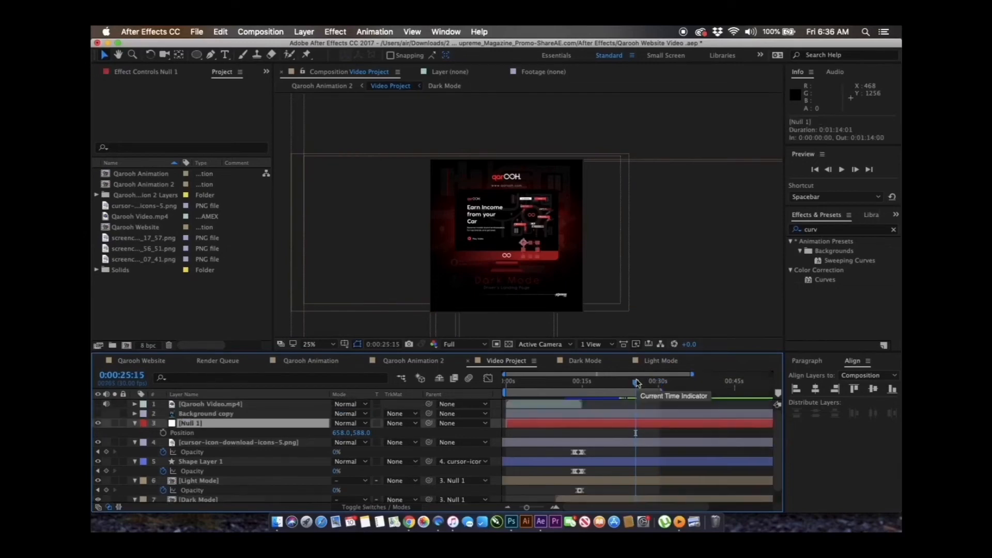
key("super+y")
left_click(307, 414)
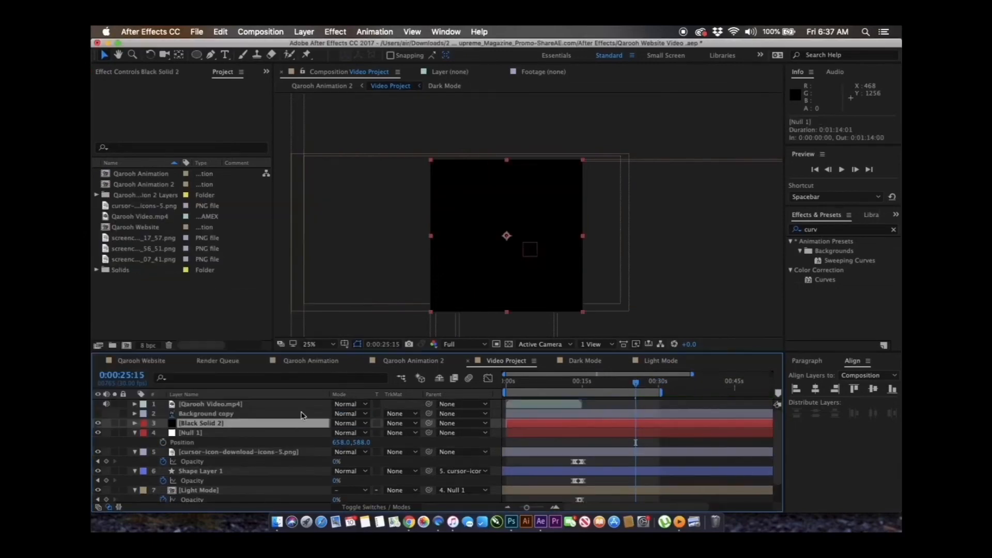
key("alt+bracketleft")
Keyframe the black solid's opacity from 0% at 0:00:25:15 to 100% at 0:00:27:01.
key("alt+shift+t")
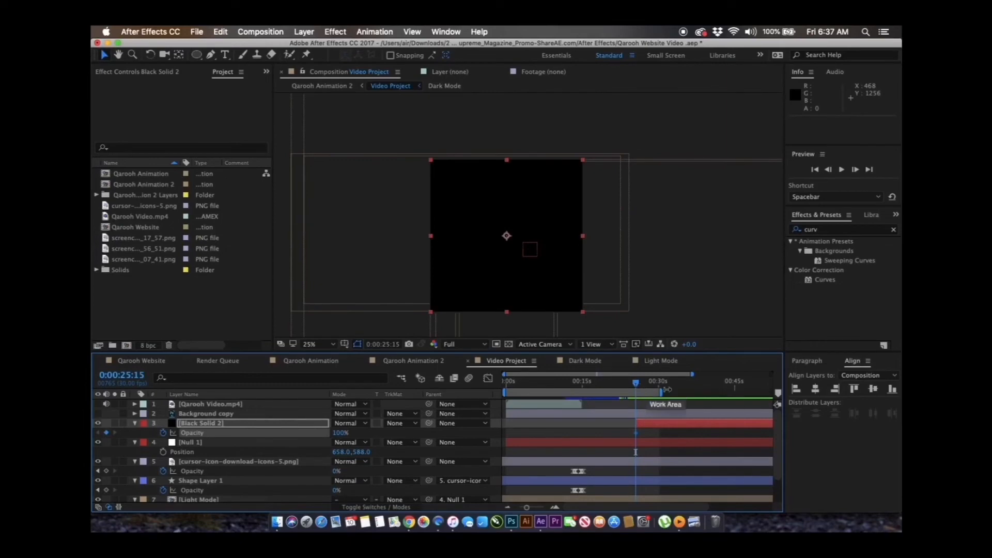
left_click_drag(332, 432, 257, 428)
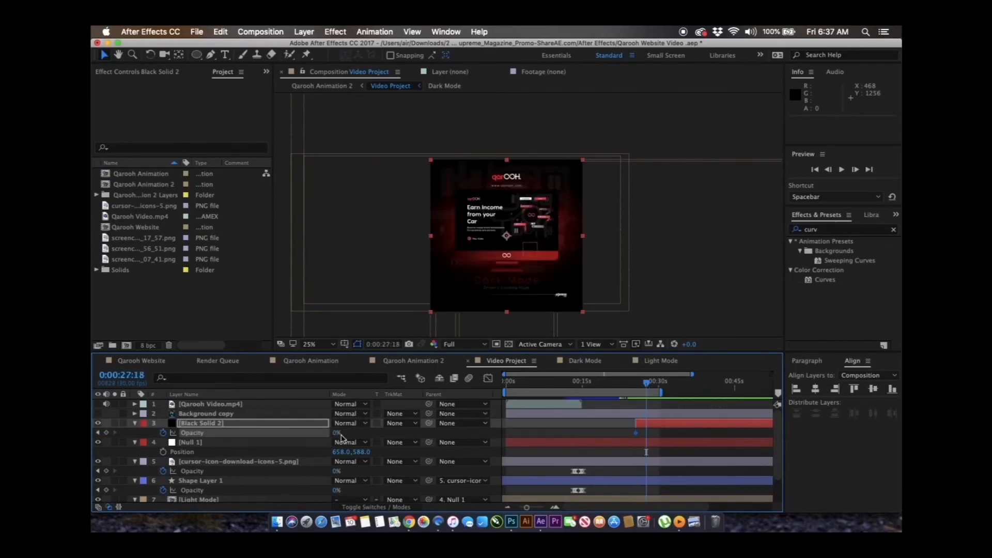
left_click_drag(338, 433, 408, 433)
key("equal")
key("equal")
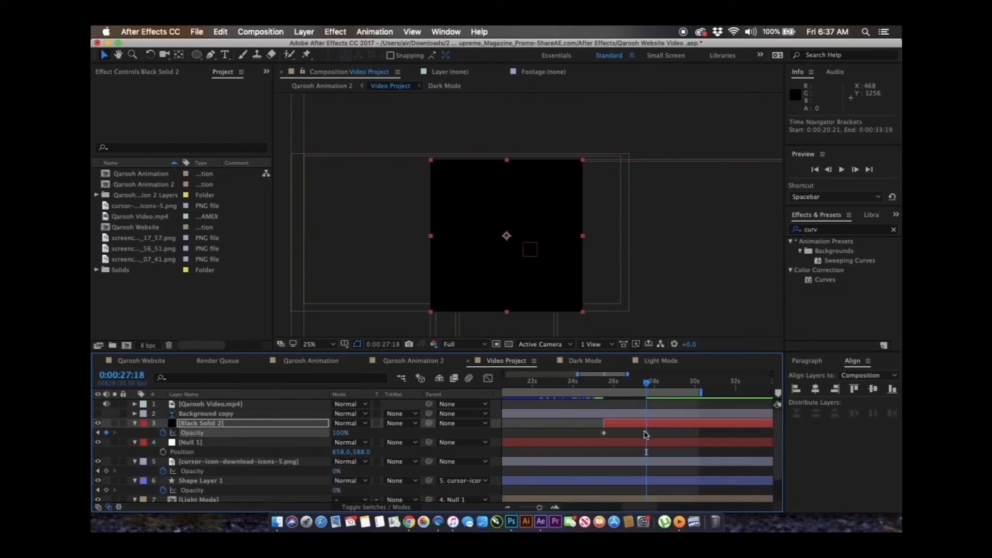
left_click_drag(646, 433, 635, 433)
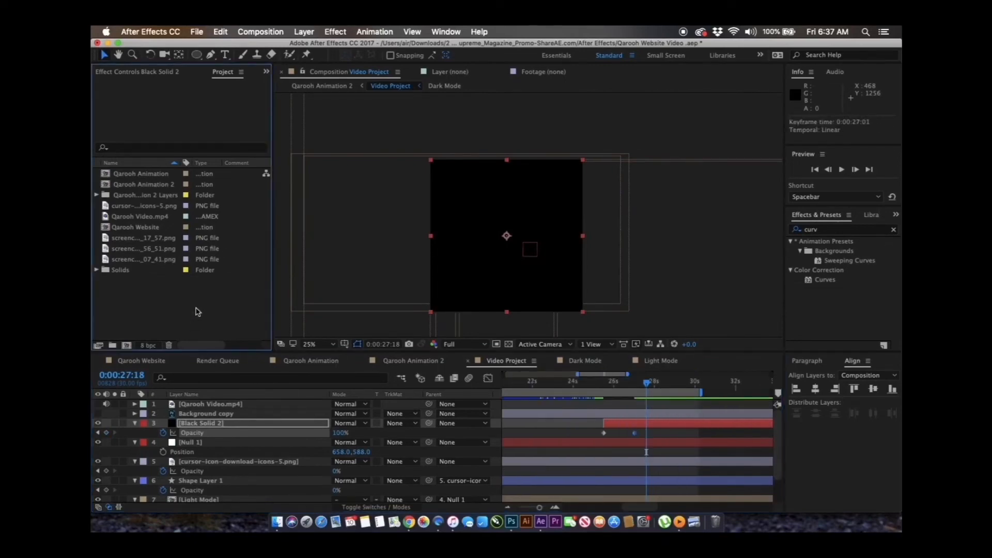
Import xpress.ng LOGO.png and place it in the composition directly above the black solid.
key("super+t")
key("super+i")
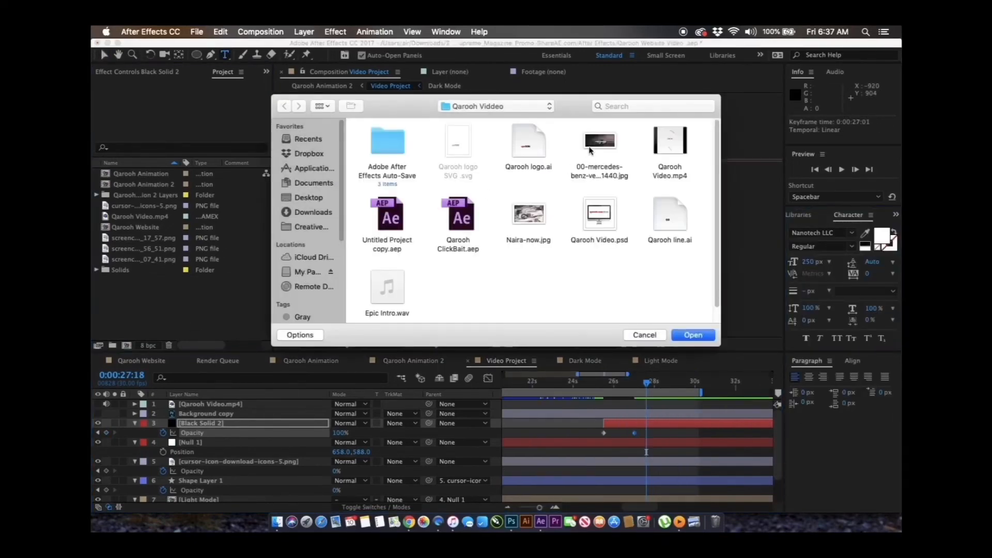
left_click(617, 107)
type("xpre")
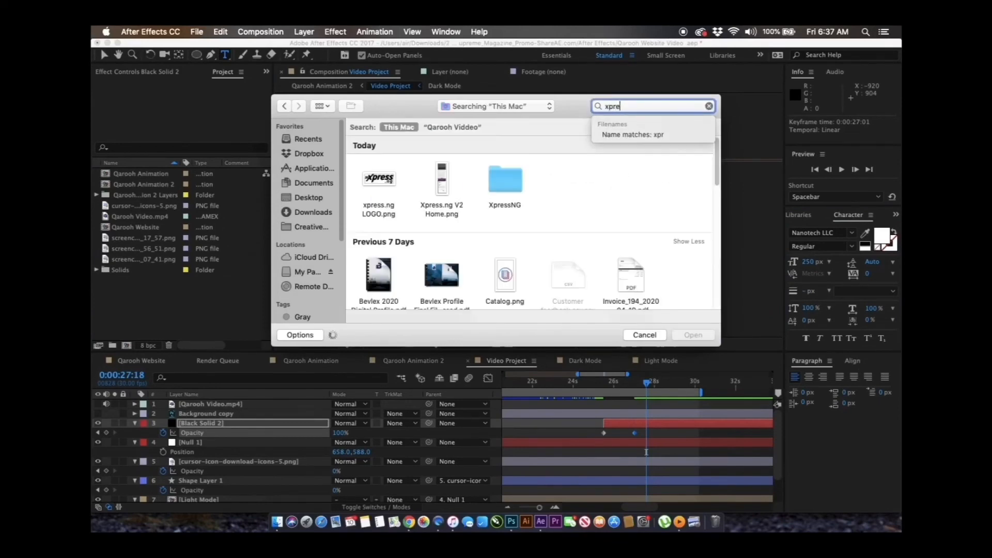
double_click(385, 180)
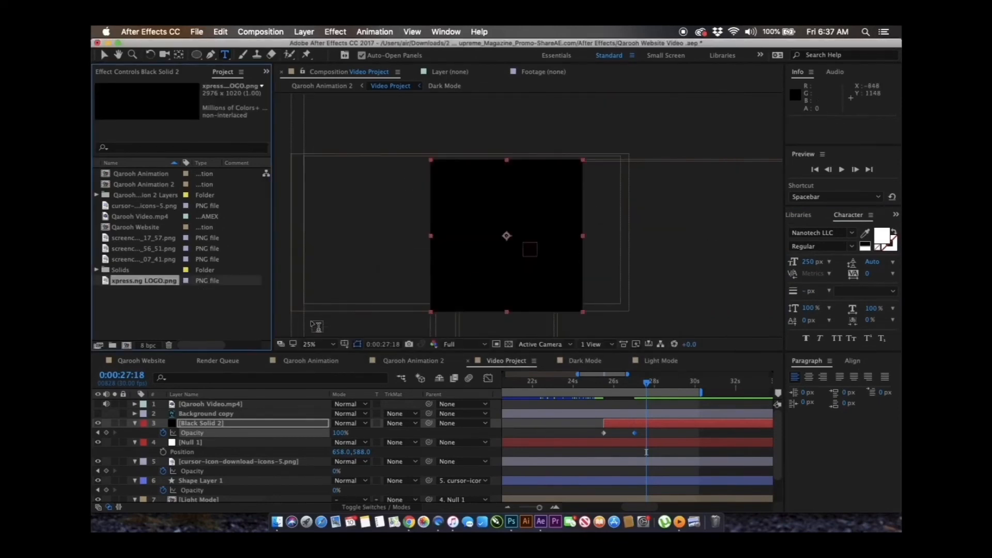
left_click_drag(135, 280, 228, 422)
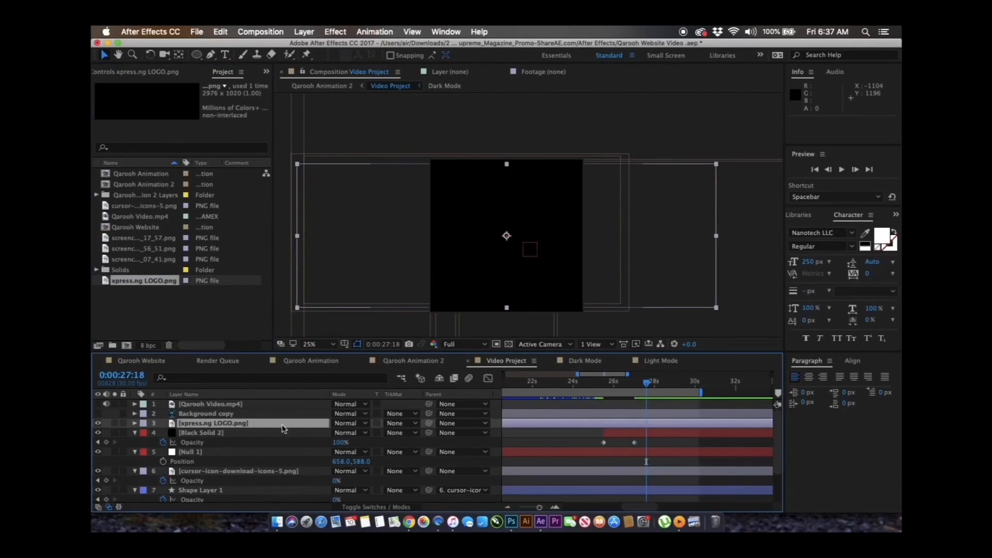
Trim the xpress.ng logo layer to start at 0:00:26:12 and set its scale to -20%.
key("alt+[")
left_click_drag(645, 383, 622, 383)
key("alt+[")
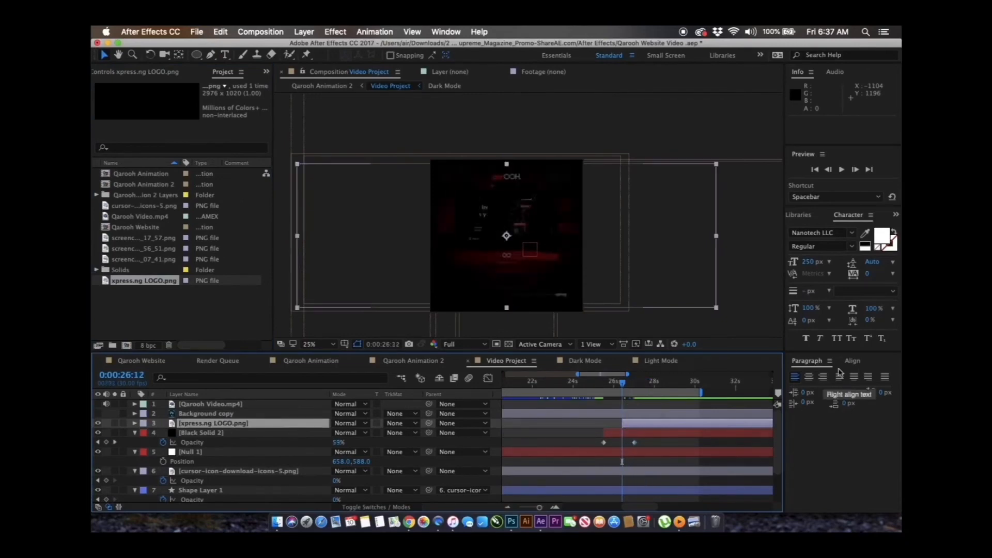
key("s")
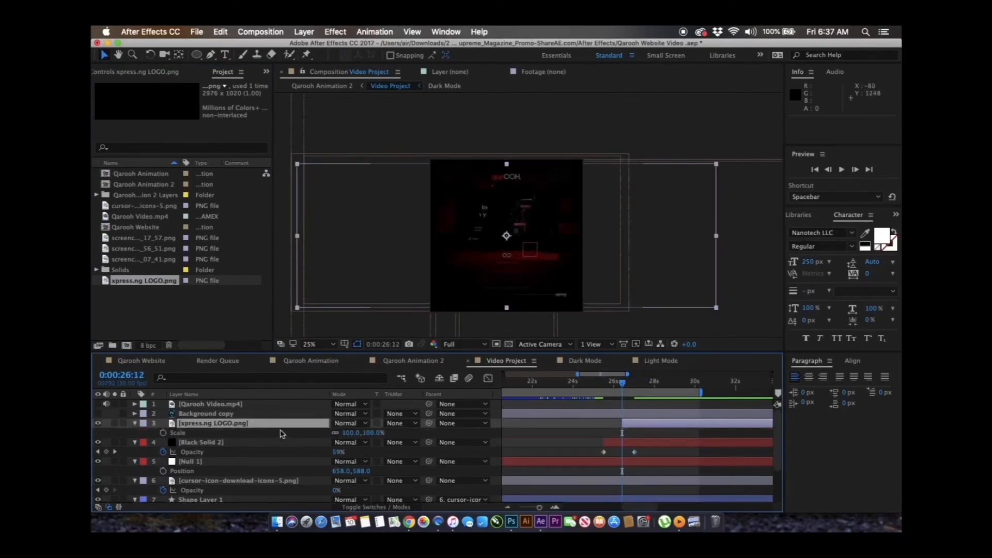
left_click_drag(343, 433, 282, 429)
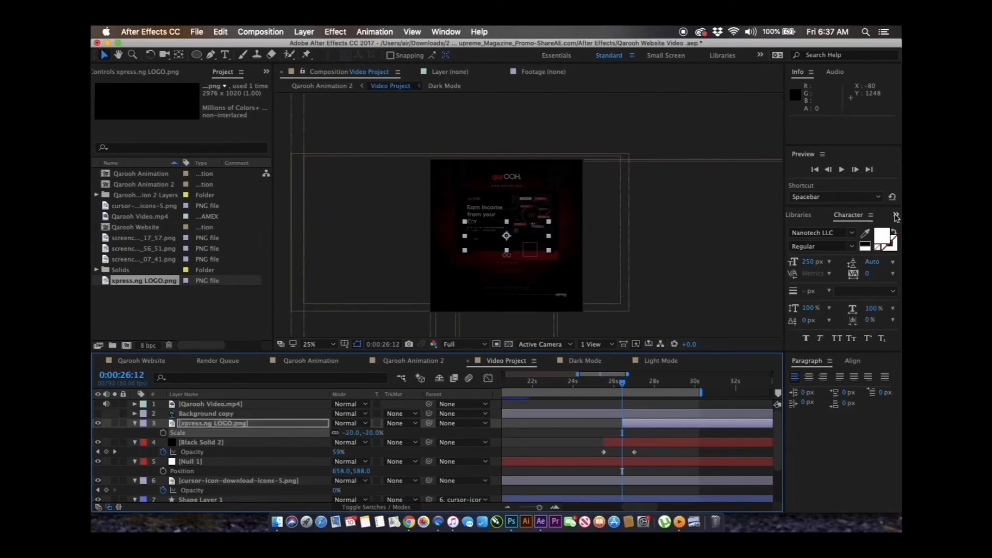
Search the effects for "inv" and apply the Invert effect to the xpress.ng logo layer.
left_click(897, 215)
left_click(852, 224)
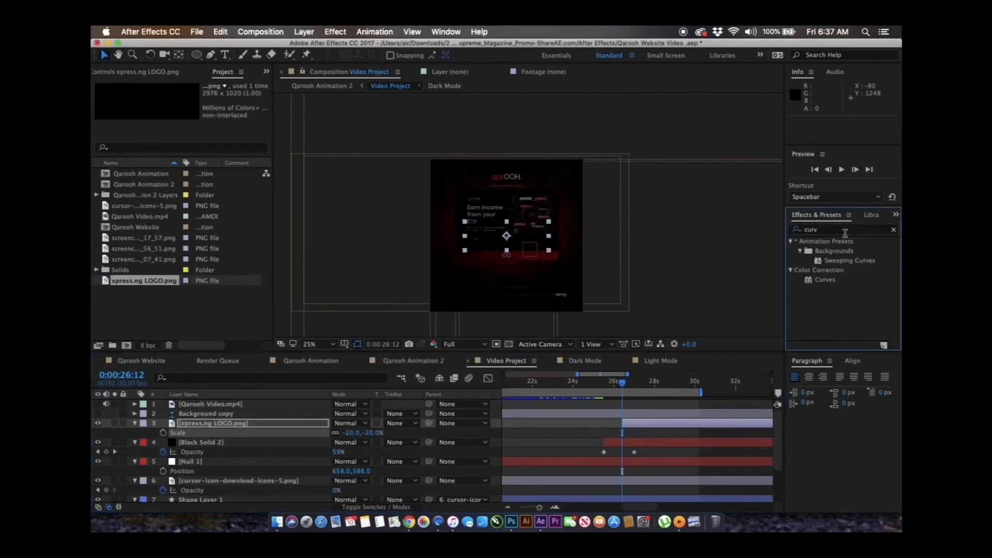
left_click(844, 231)
type("inv")
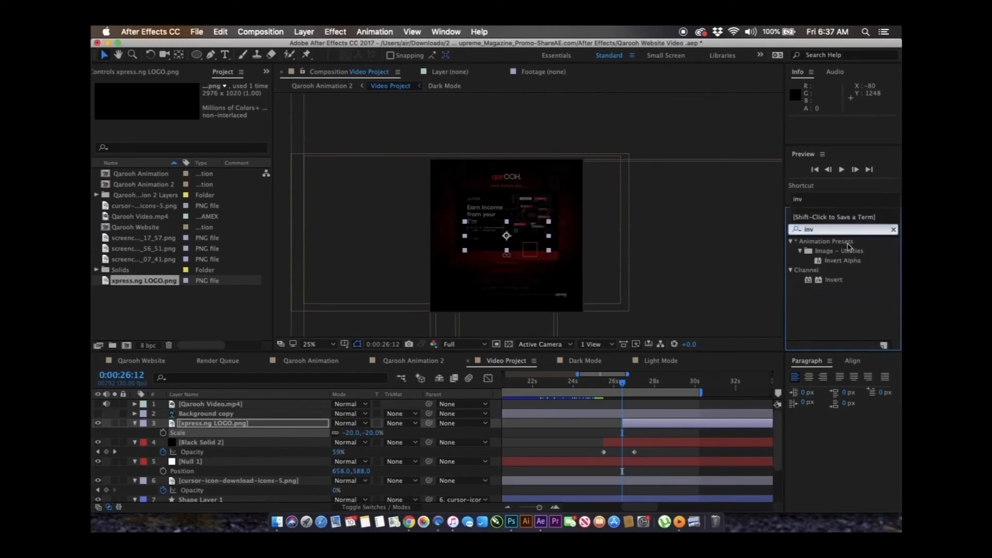
double_click(833, 279)
Turn the logo upright with a scale of 20%, and reduce the scale to 13%.
left_click(352, 443)
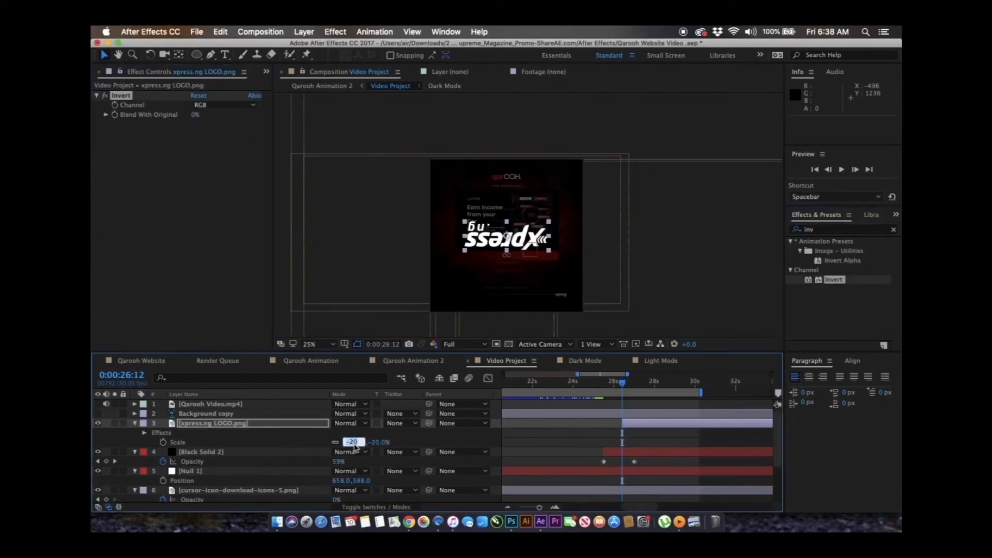
type("20")
key("Return")
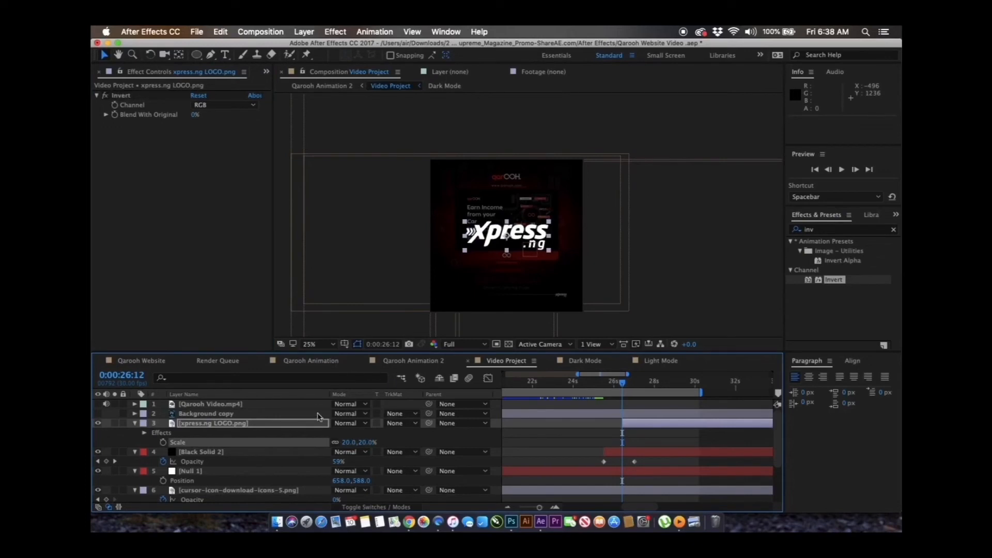
left_click(349, 443)
type("13")
key("Return")
Keyframe the logo's opacity as 100% at 0:00:26:12 and 0% at 0:00:27:02, and time-reverse the two keyframes into a fade-in.
key("alt+t")
key("shift+Page_Down")
key("shift+Page_Down")
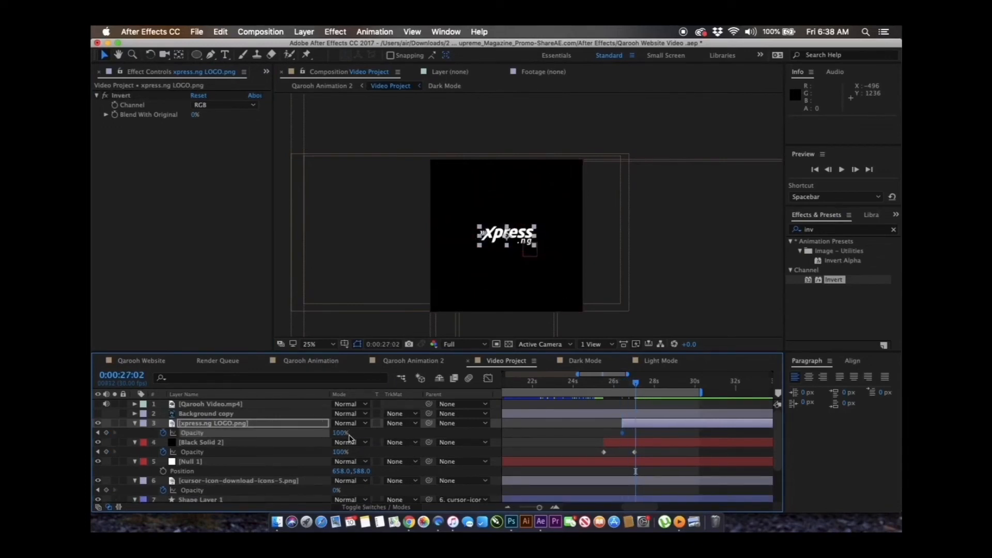
left_click(340, 432)
type("0")
key("Return")
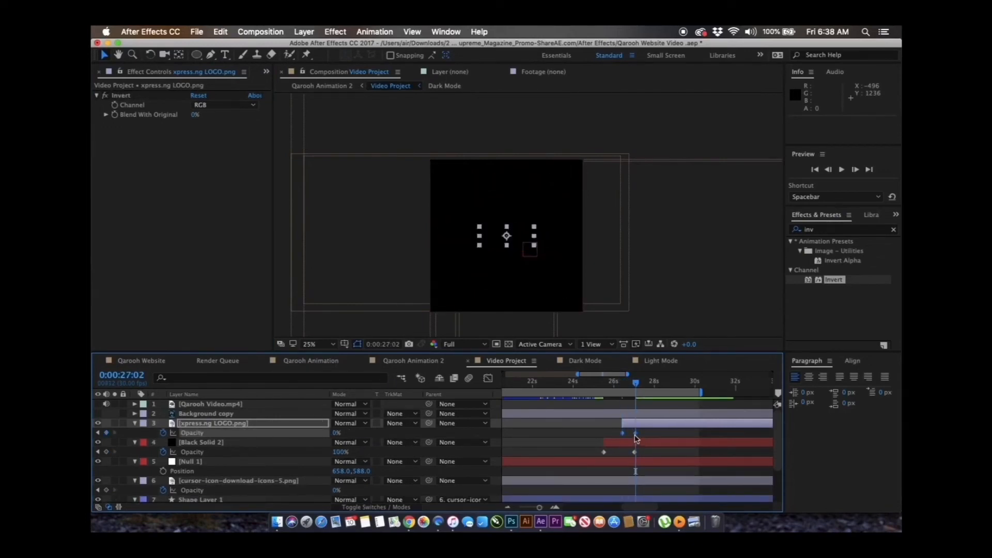
right_click(635, 433)
mouse_move(701, 500)
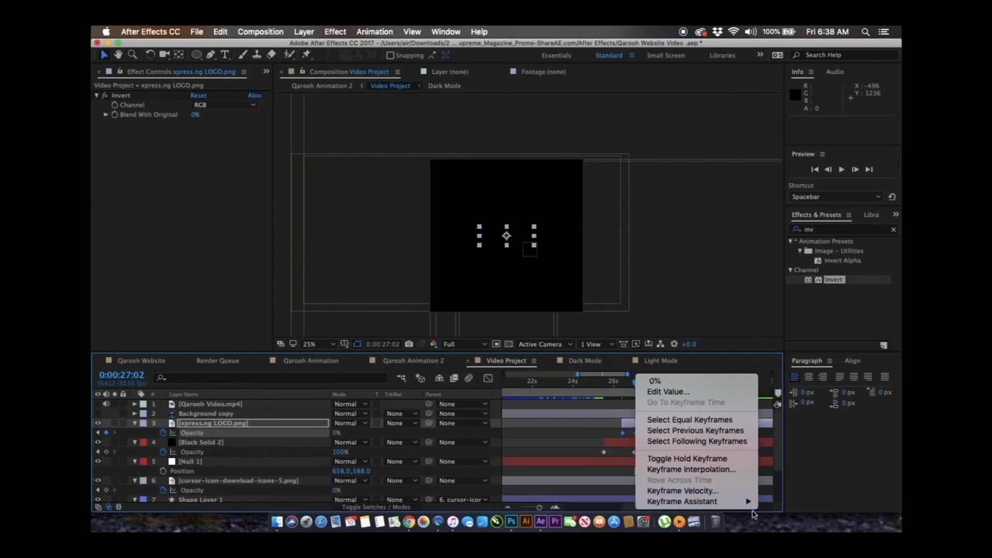
left_click(598, 499)
Ease the opacity keyframes of the logo and black solid, and show them in the speed graph.
left_click_drag(584, 432, 655, 469)
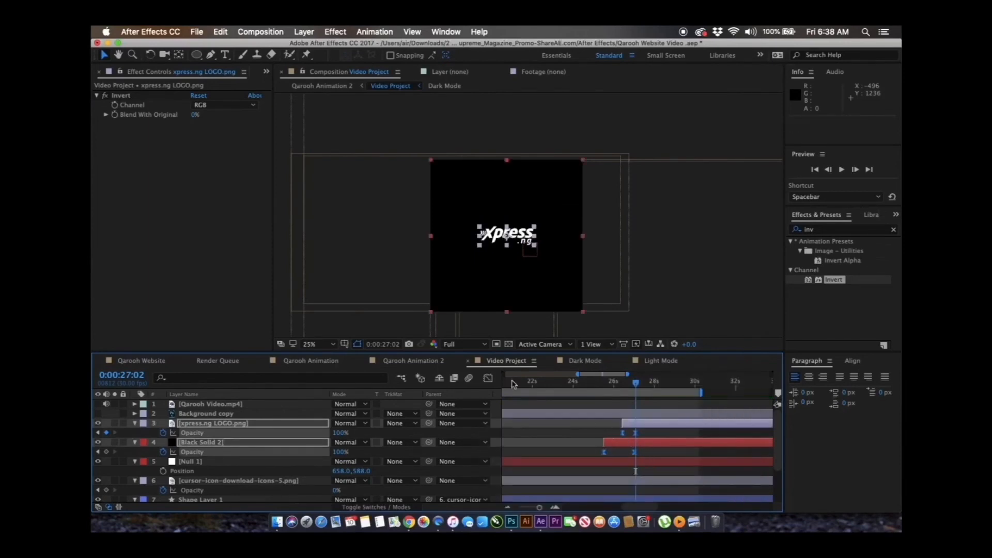
left_click(486, 379)
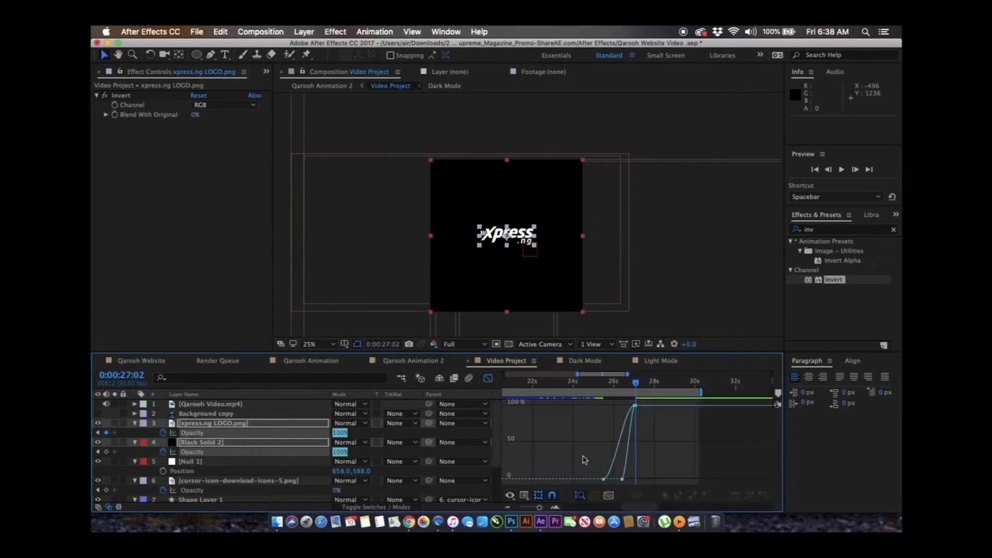
left_click(525, 497)
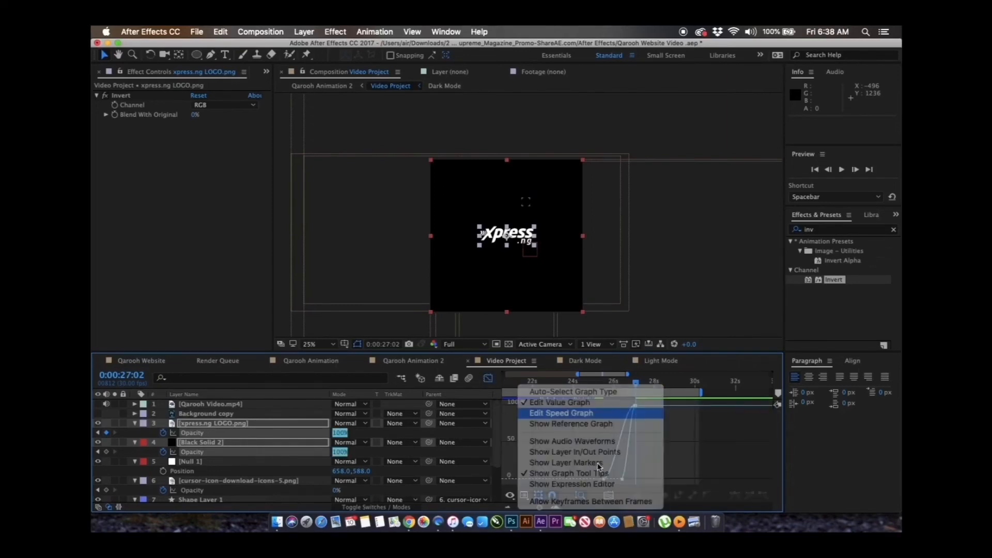
Adjust the opacity speed curves of the logo and black solid, and undo the last adjustment.
mouse_move(593, 465)
left_mouse_down()
mouse_move(627, 484)
mouse_move(604, 475)
mouse_move(627, 475)
mouse_move(577, 475)
left_mouse_up()
key("equal")
key("equal")
left_click_drag(505, 459, 615, 480)
key("super+z")
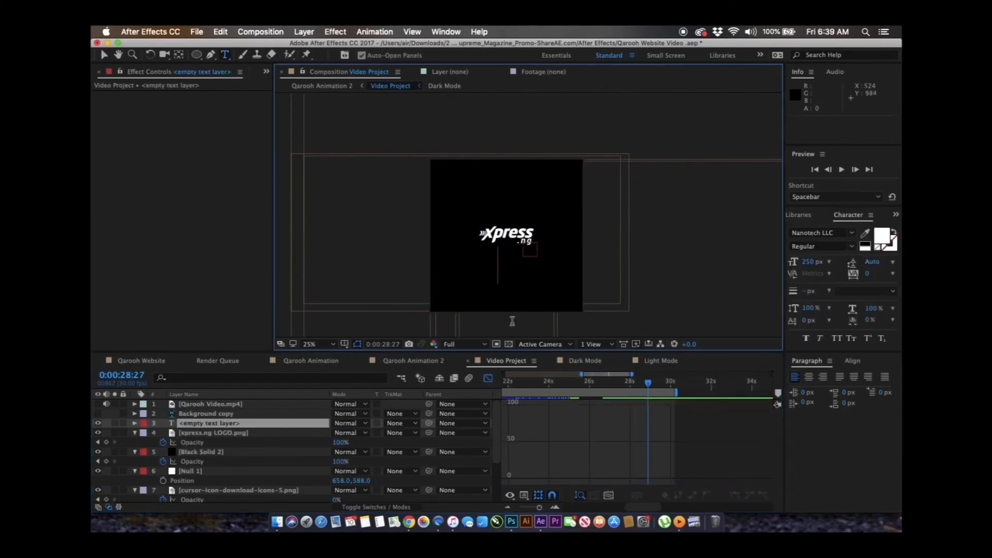
Enter the text "Identity is Everything" below the logo and set its scale to 20%.
type("Identity is Everything")
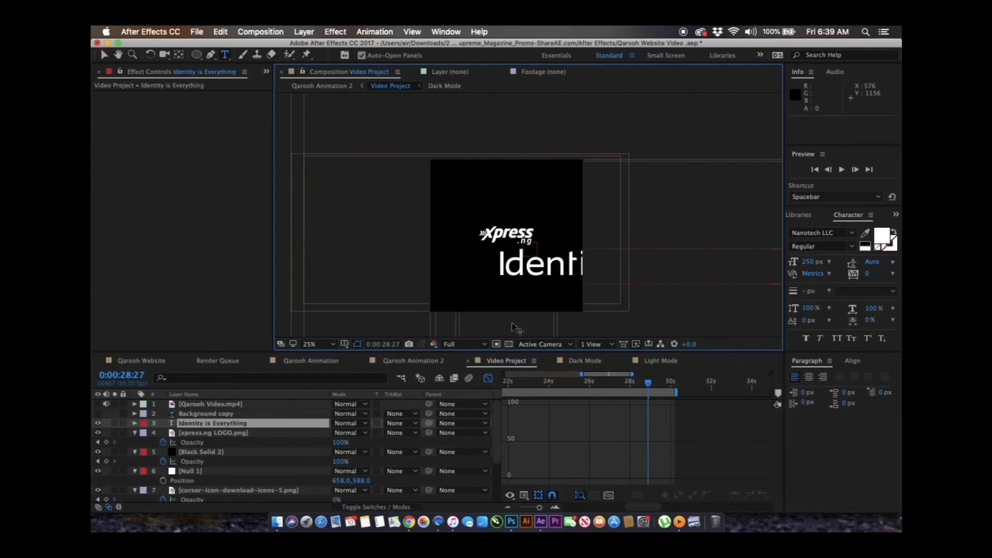
key("super+Return")
key("s")
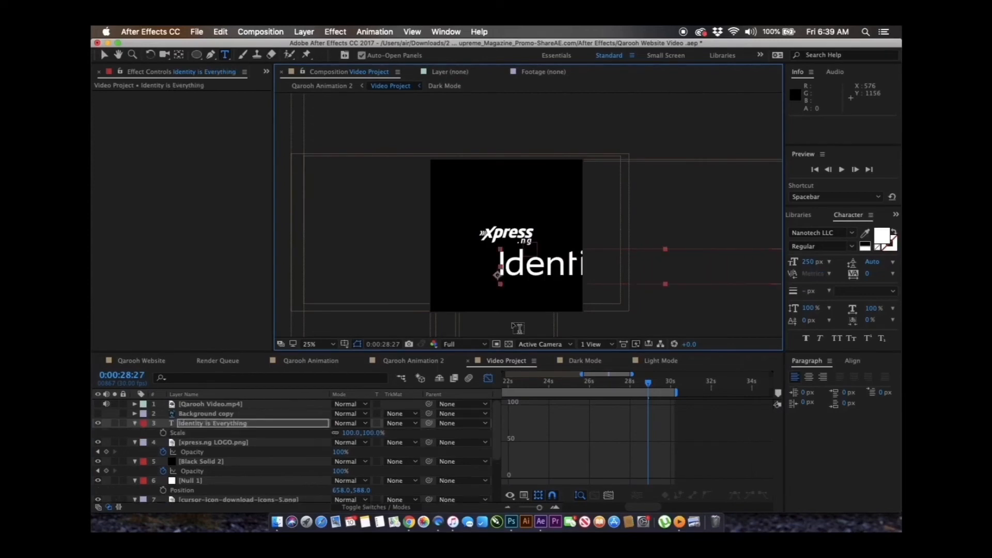
left_click_drag(348, 433, 279, 429)
key("v")
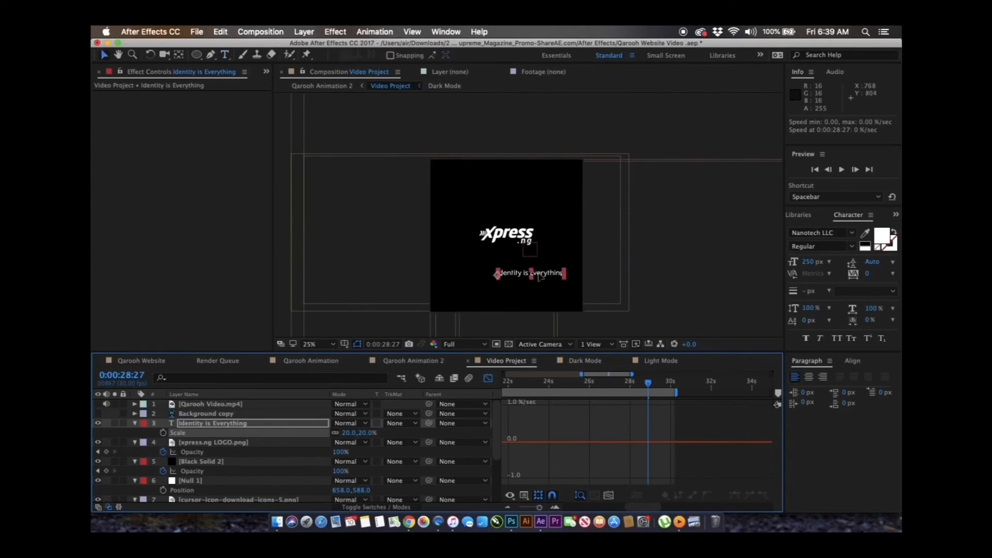
Show the title/action safe guides and centre the tagline under the logo, just above the lower title-safe line at position 304, 968.
left_click_drag(539, 274, 513, 277)
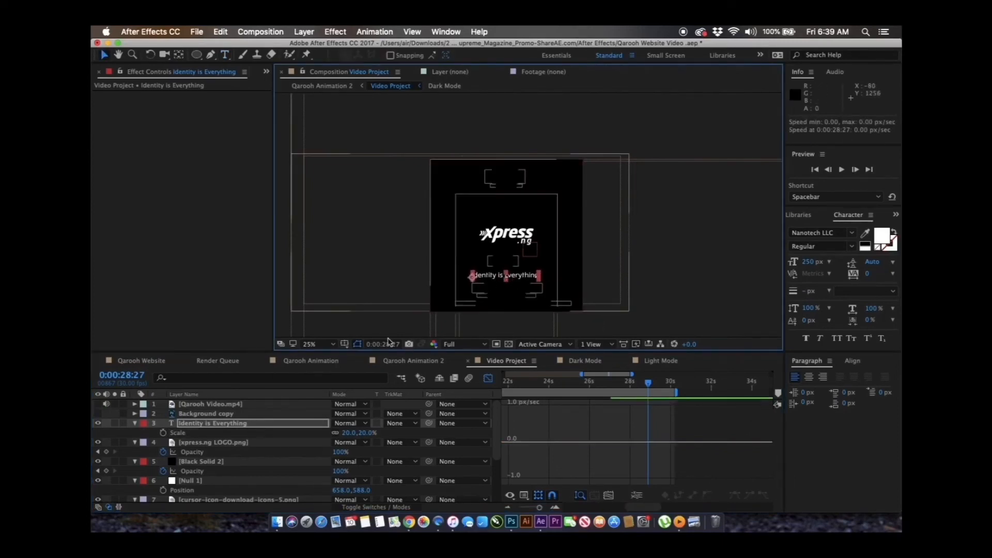
left_click(345, 345)
left_click(361, 359)
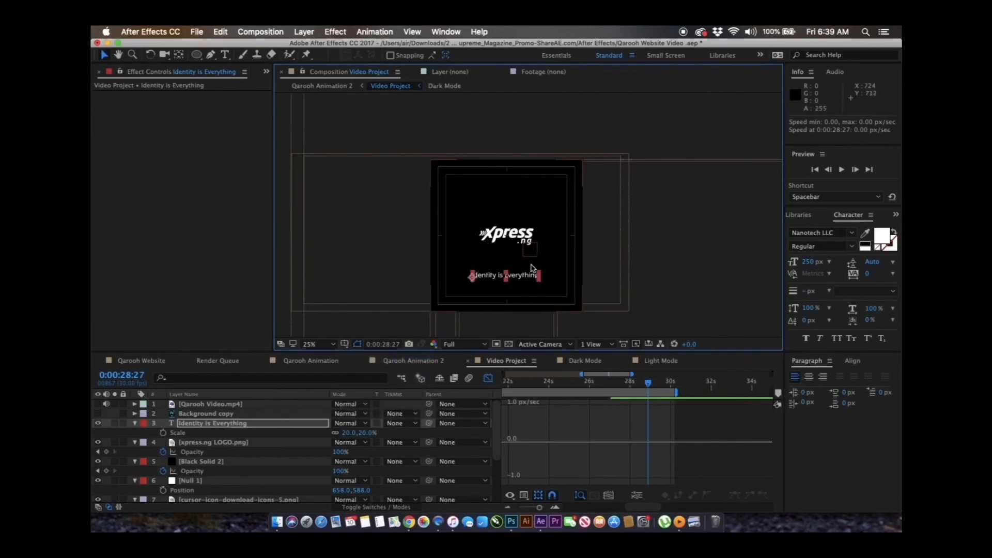
left_click_drag(523, 278, 525, 298)
key("Up")
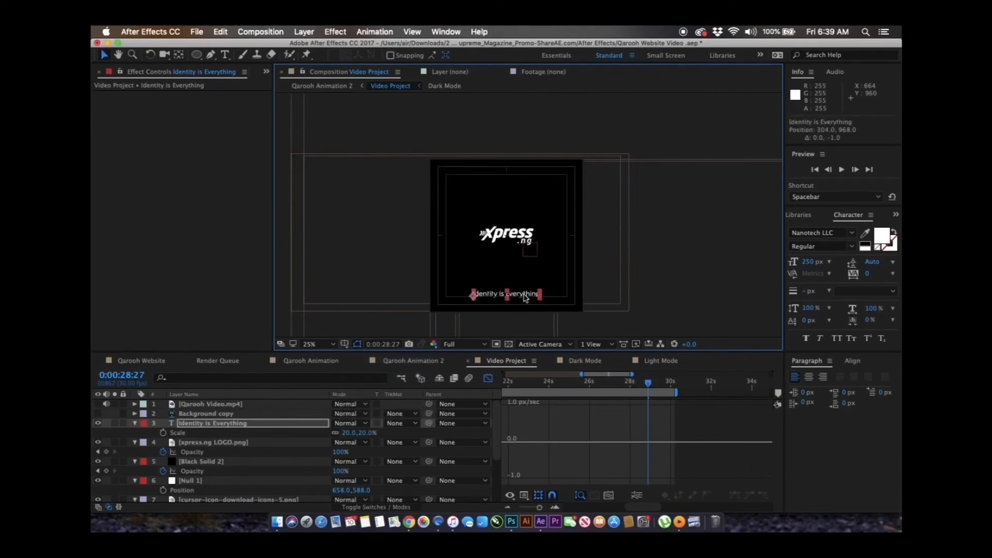
Copy the logo's opacity keyframes onto the start-trimmed "Identity is Everything" layer and shift that layer to begin at 0:00:27:15.
left_click(487, 378)
left_click_drag(587, 456, 616, 451)
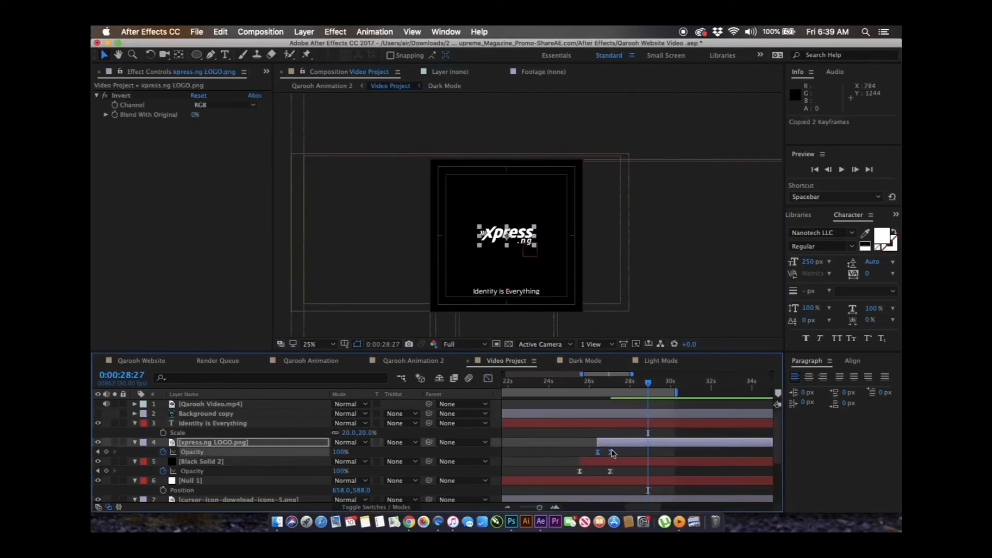
key("[")
key("super+z")
left_click(633, 419)
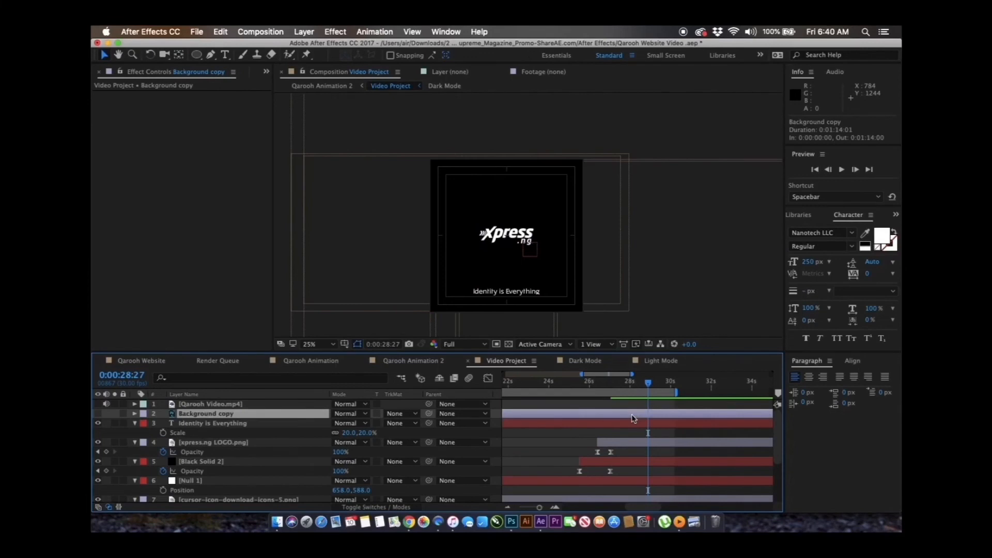
left_click(625, 423)
key("alt+[")
key("super+v")
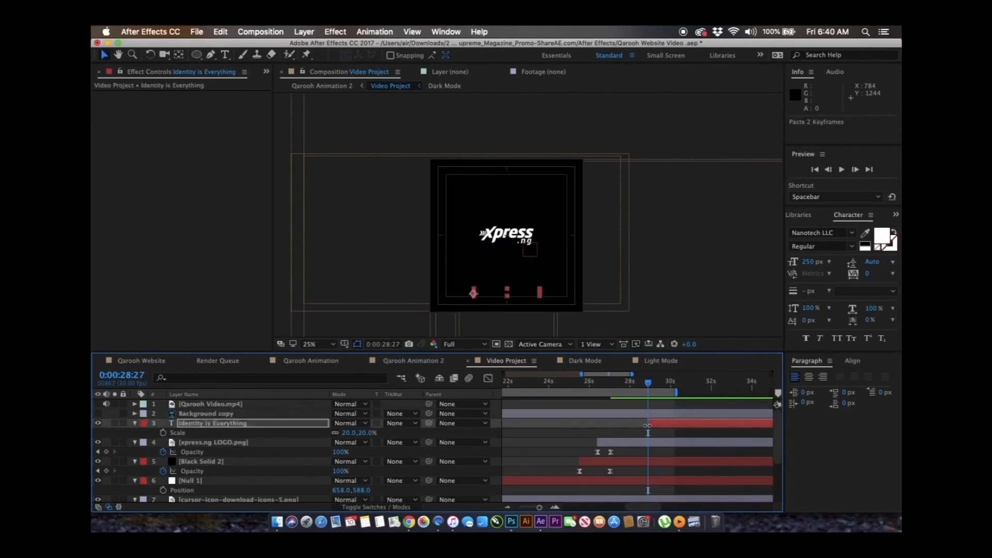
key("space")
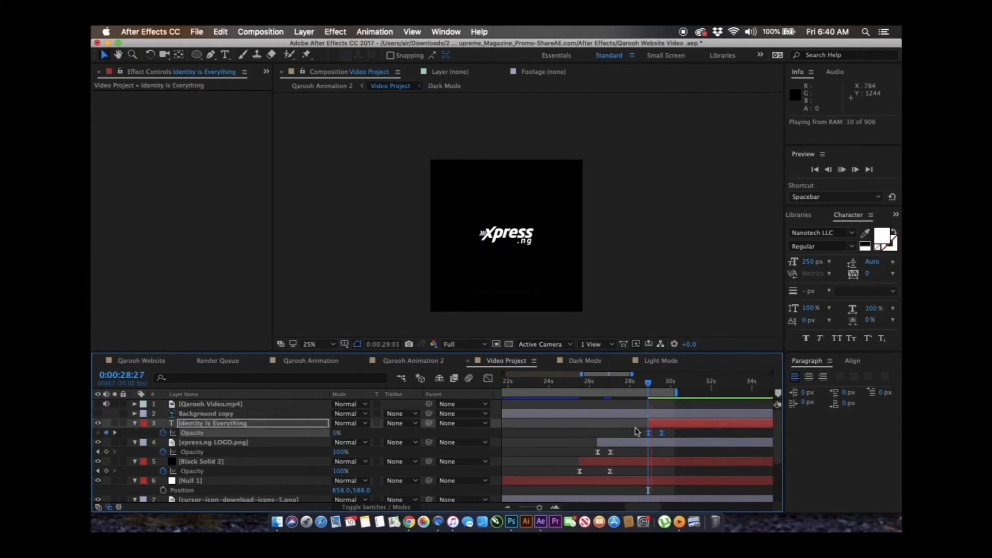
left_click_drag(648, 424, 620, 425)
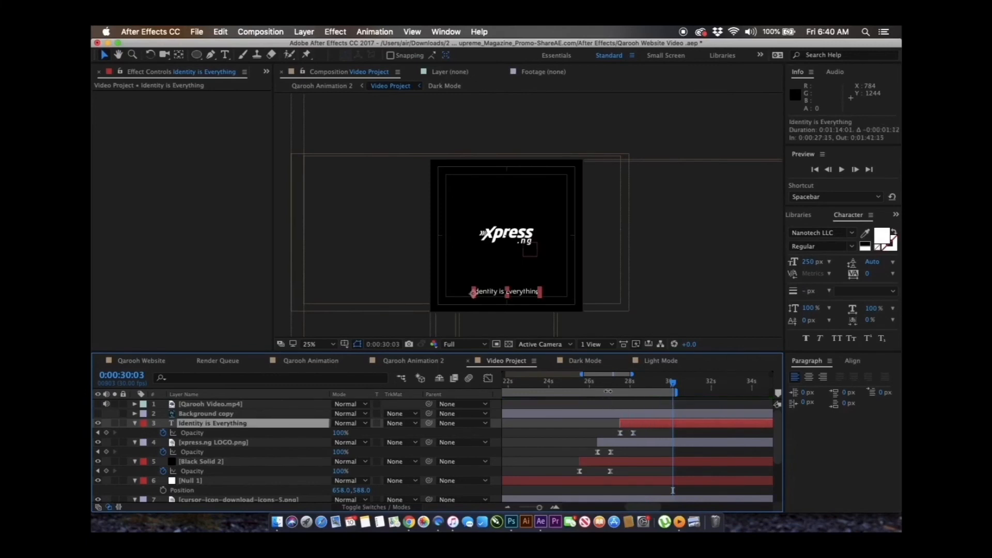
Create a white 1080 x 1080 solid at 0:00:29:15 above the tagline layer.
left_click_drag(607, 392, 662, 396)
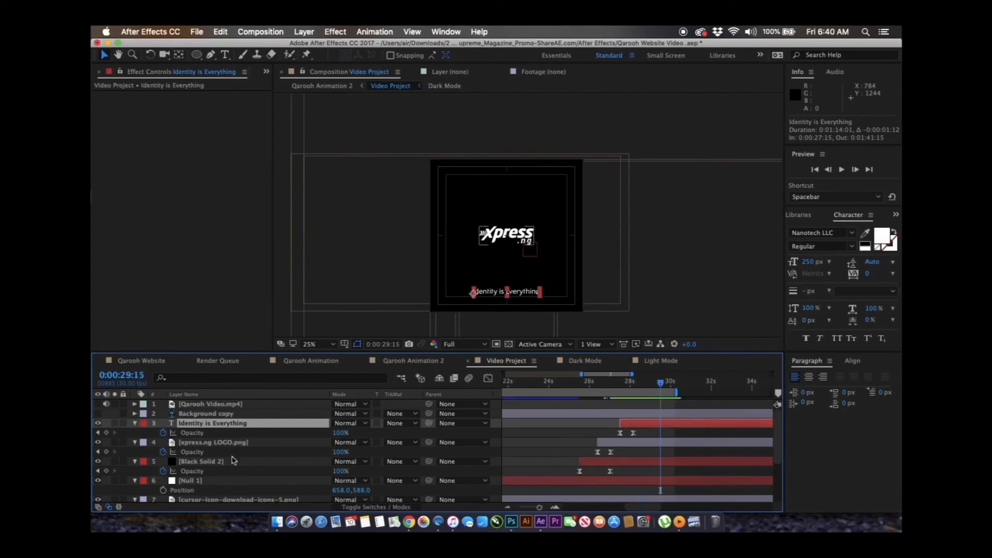
key("super+y")
left_click(185, 385)
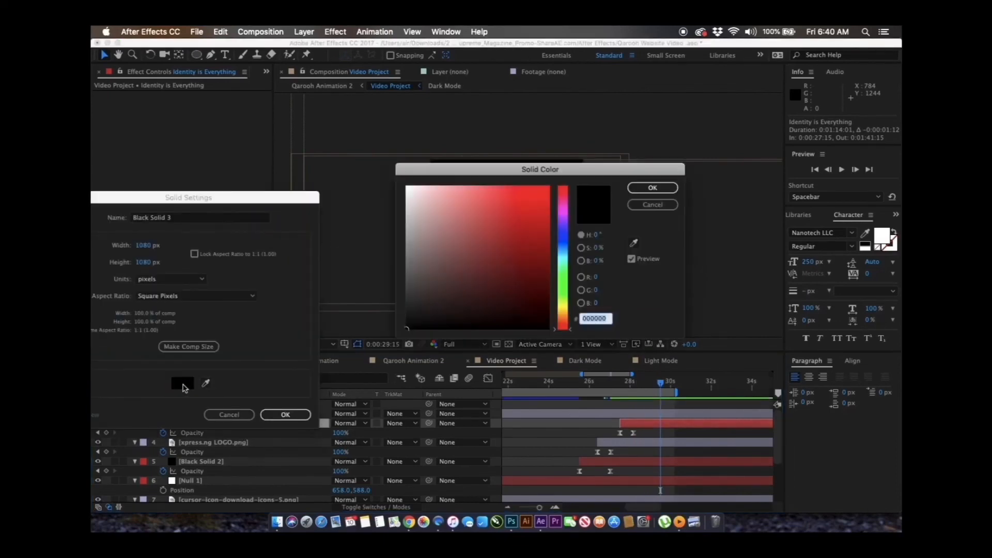
left_click_drag(414, 194, 393, 161)
key("Return")
key("Return")
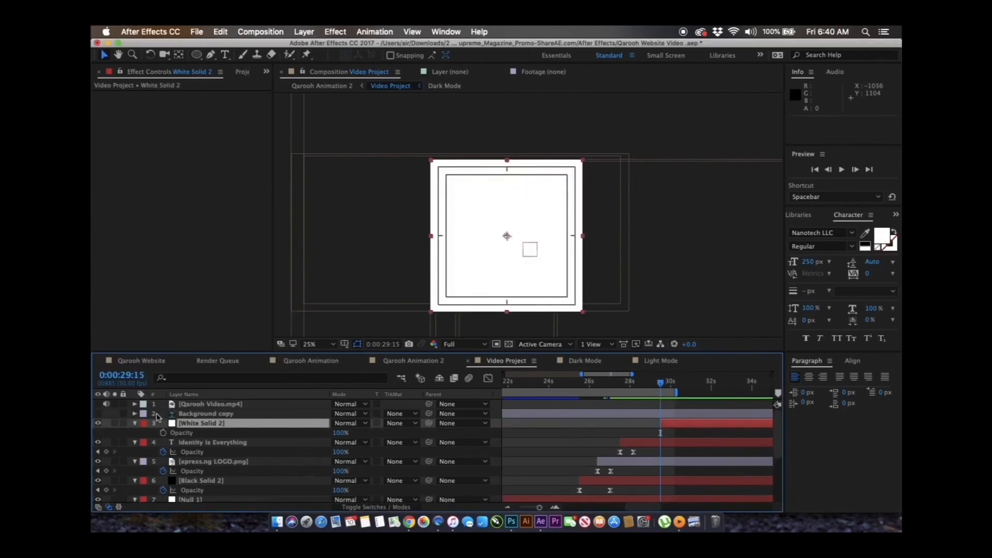
Keyframe the white solid's opacity from 5% to 100% at 0:00:30:03, with the first keyframe shortly before 0:00:29:15.
left_click(394, 434)
mouse_move(670, 424)
left_mouse_down()
mouse_move(659, 427)
mouse_move(673, 434)
left_mouse_up()
left_click_drag(341, 433, 201, 397)
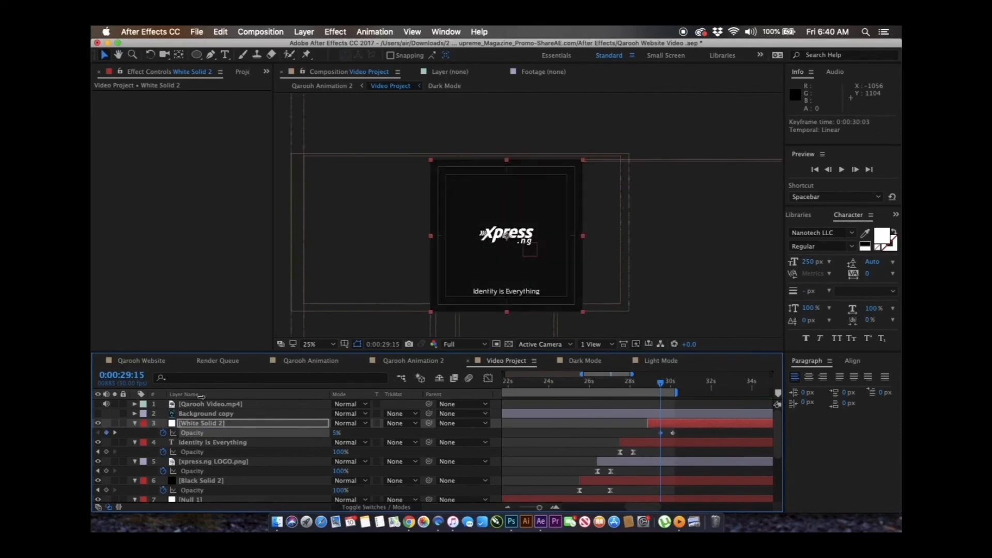
left_click_drag(653, 430, 654, 432)
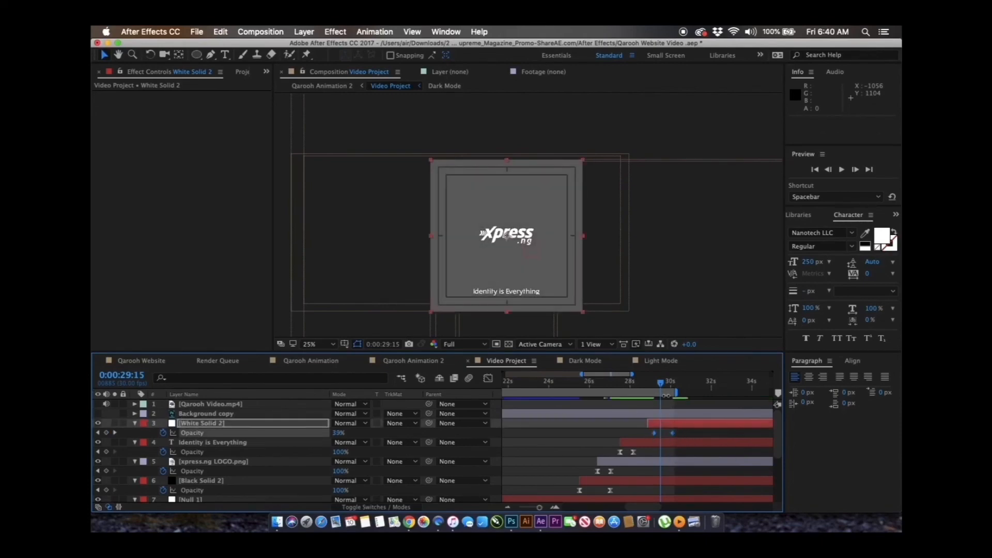
Ease the white solid's opacity keyframes, reshape the speed curve to peak sharply near the second keyframe, and preview the composition.
key("shift+F3")
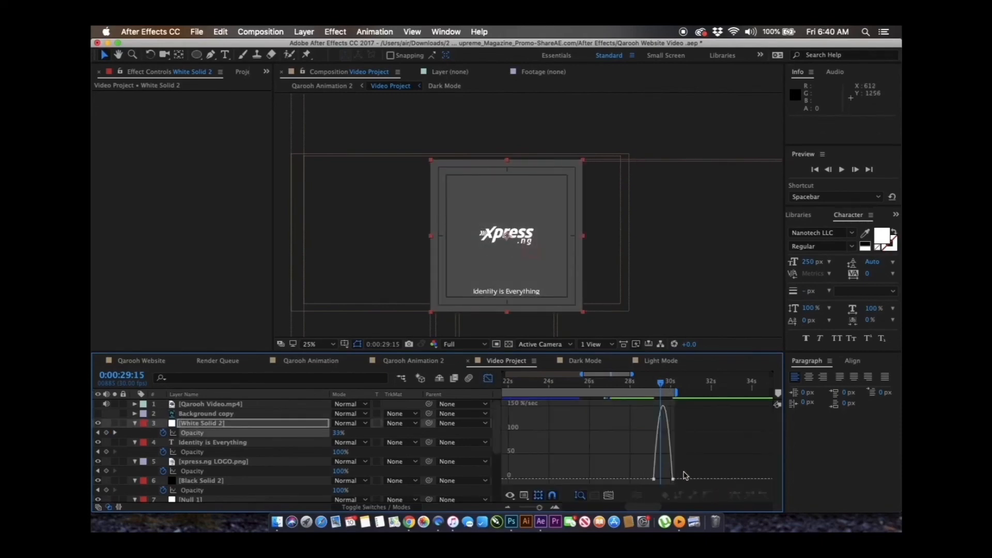
left_click_drag(678, 456, 676, 480)
key("space")
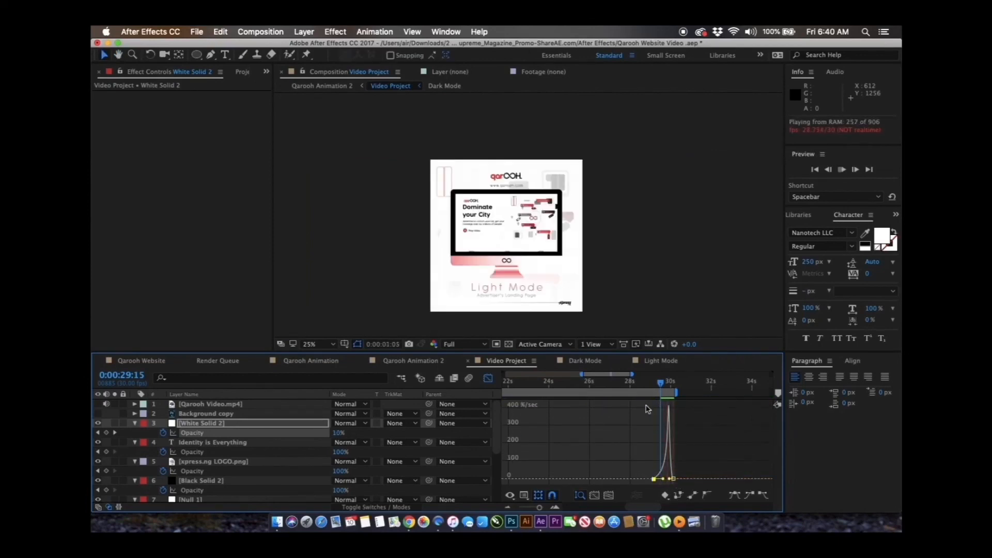
key("space")
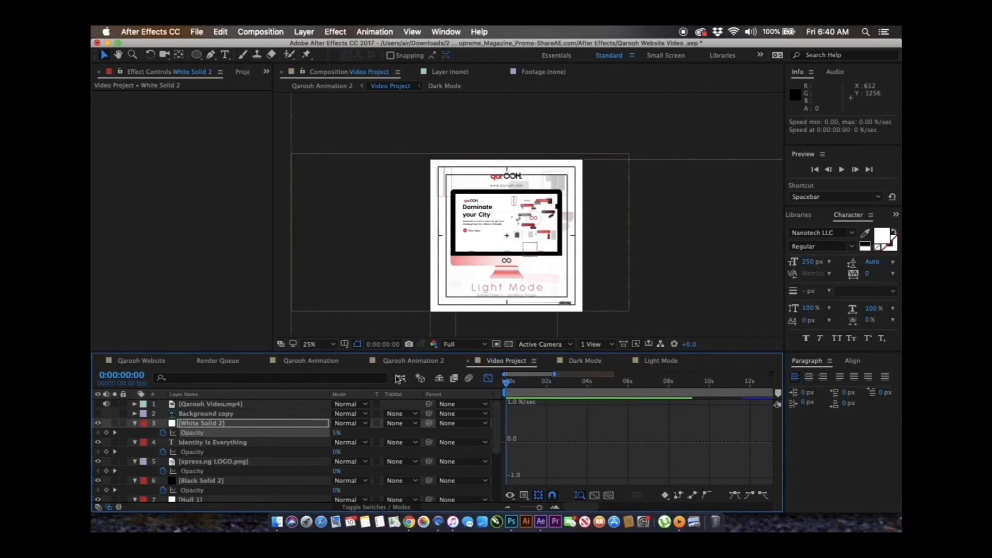
scroll(200, 417, "down", 5)
scroll(200, 417, "up", 5)
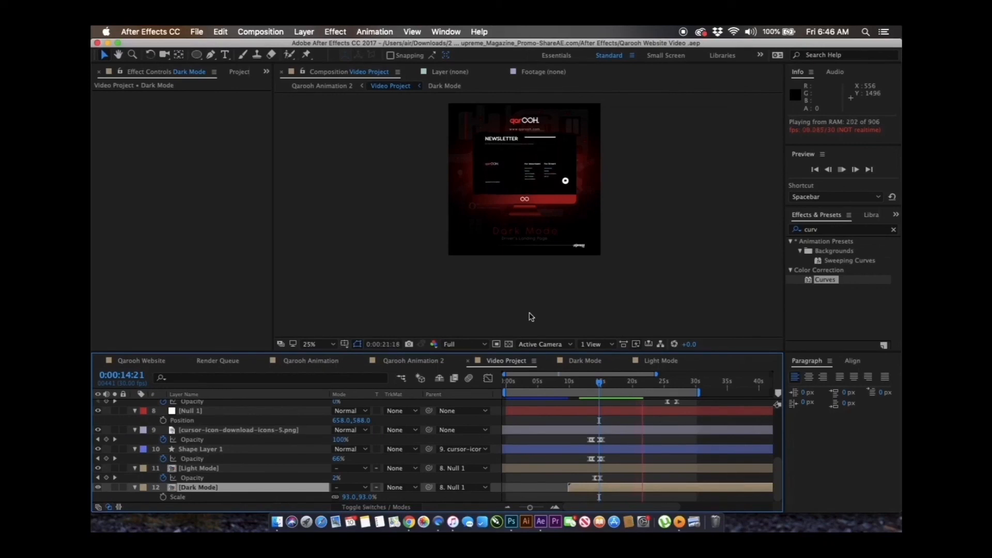
Preview the outro and lengthen the logo's fade-in by extending its layer start and moving the first opacity keyframe to 0:00:25:19.
key("space")
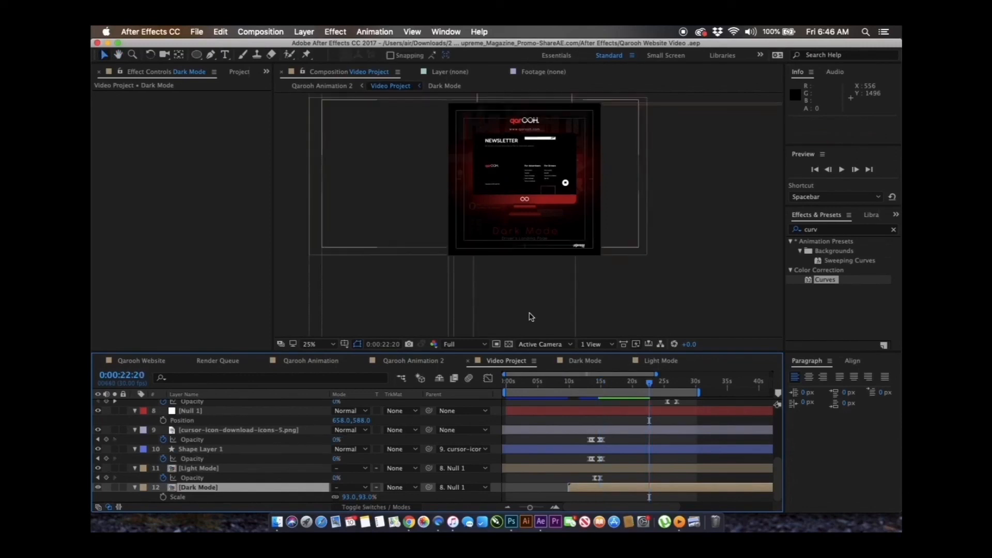
key("space")
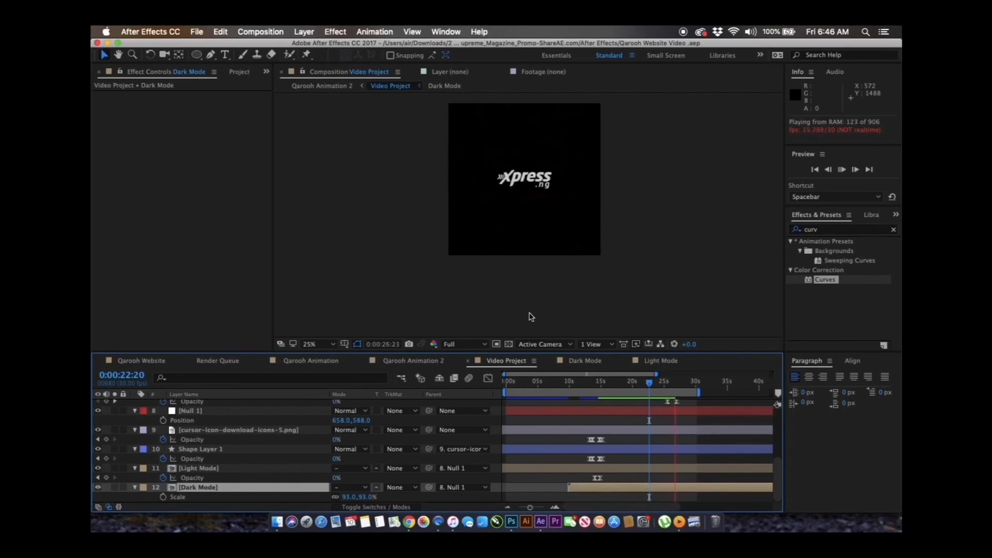
key("space")
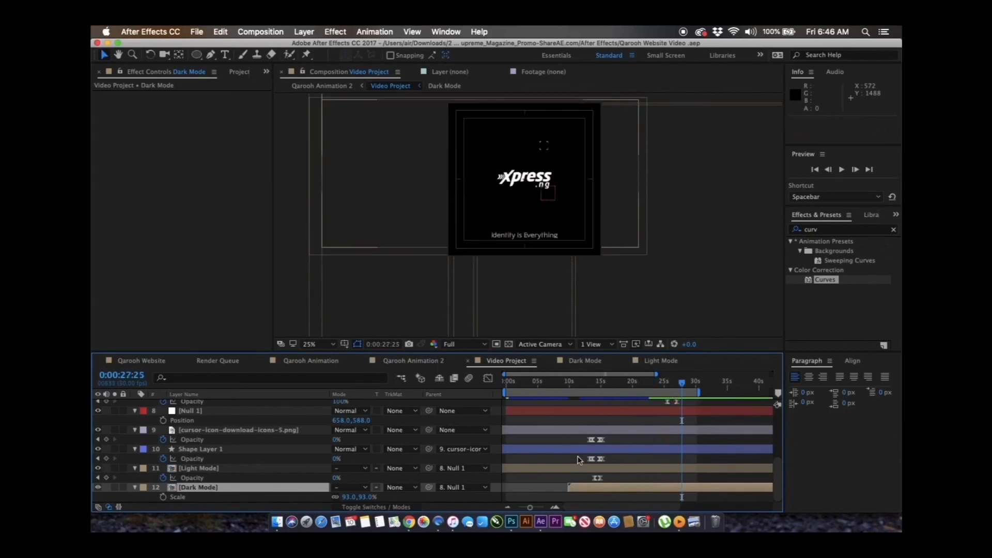
key("equal")
key("equal")
key("equal")
scroll(238, 435, "up", 5)
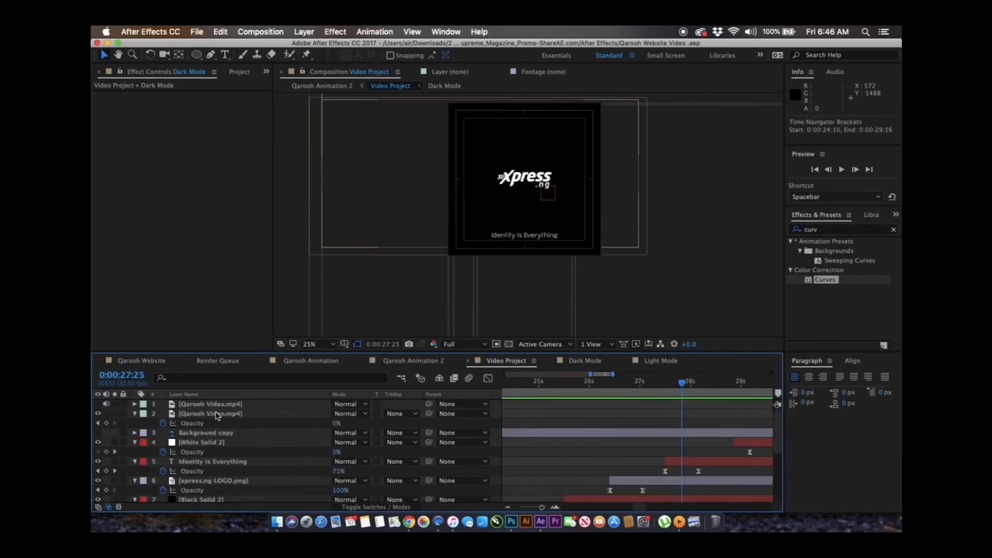
left_click(227, 479)
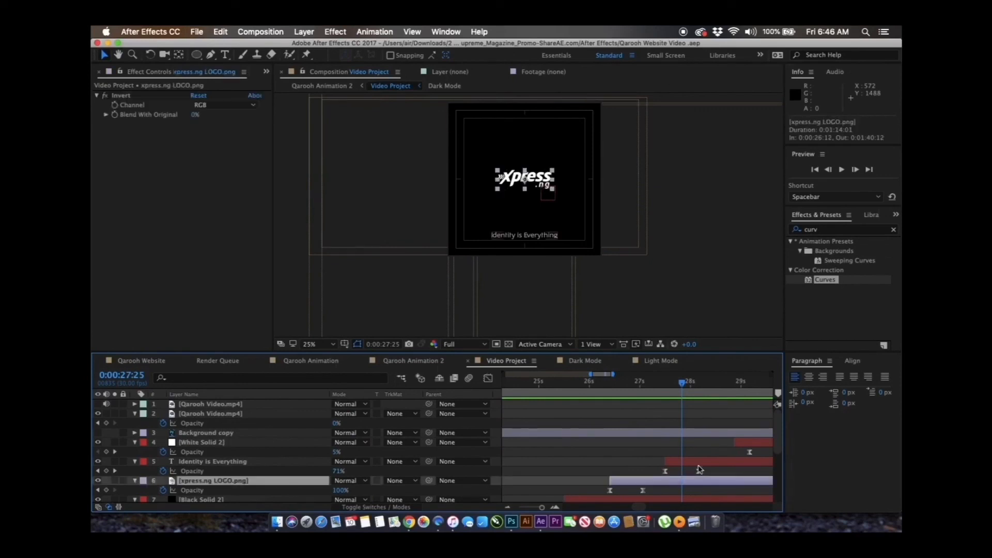
left_click(642, 490)
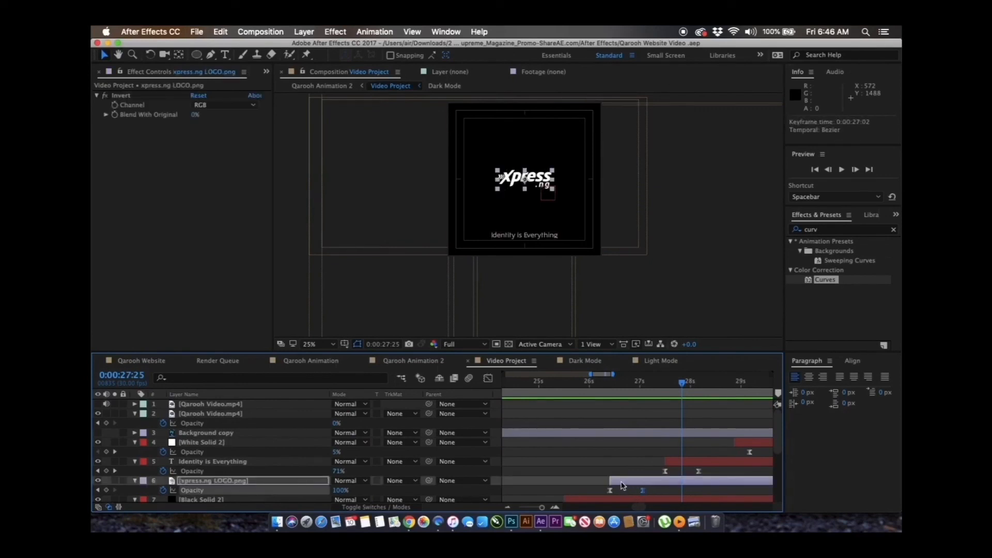
left_click_drag(611, 480, 570, 489)
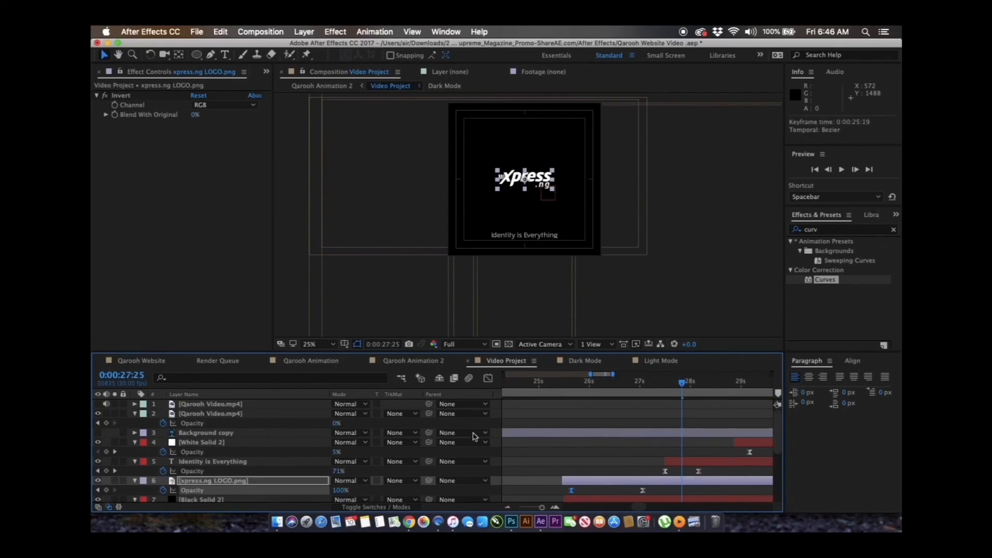
Render the Video Project composition through the render queue as "Qarooh Website Video Project.mov" in the Fiverr folder.
left_click(252, 32)
left_click(289, 136)
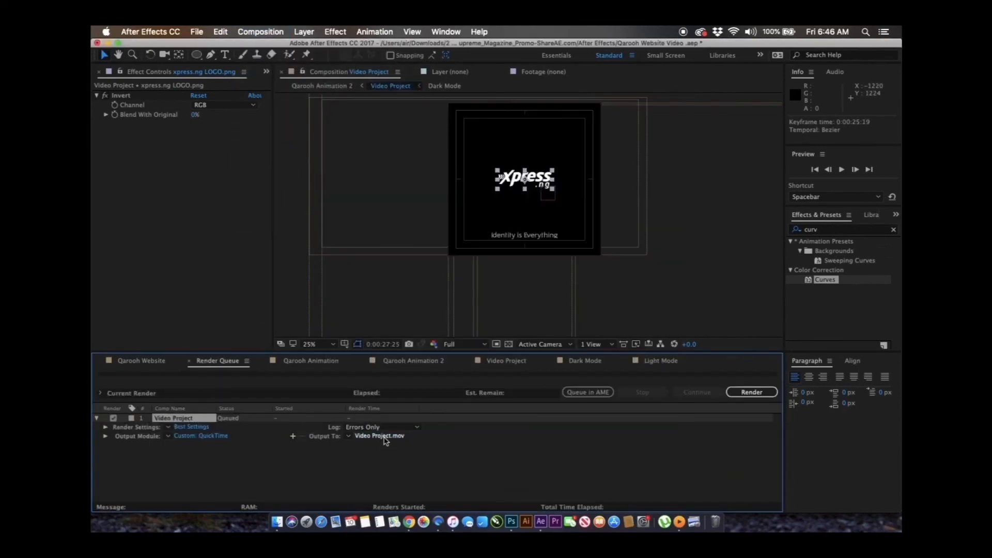
left_click(379, 437)
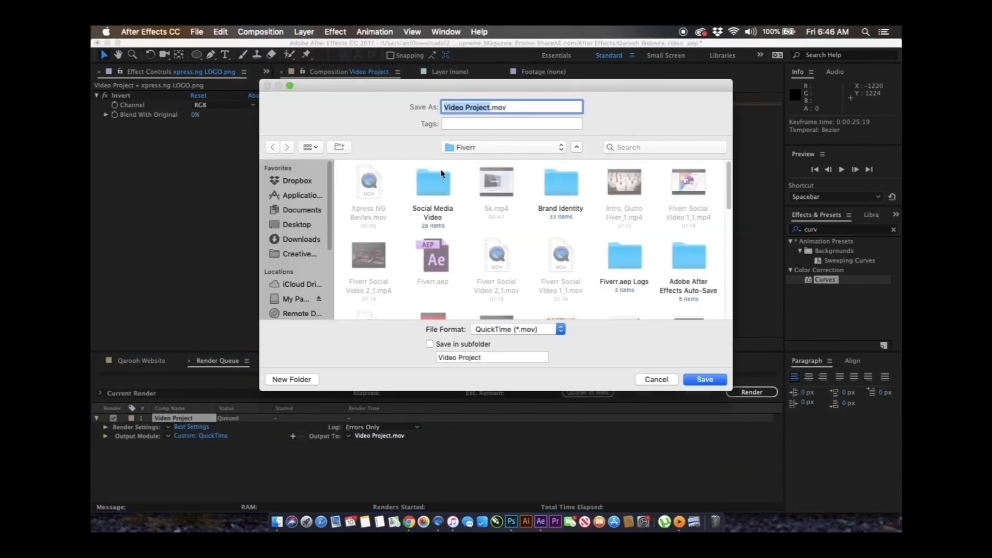
key("Left")
type("Qarooh Websit")
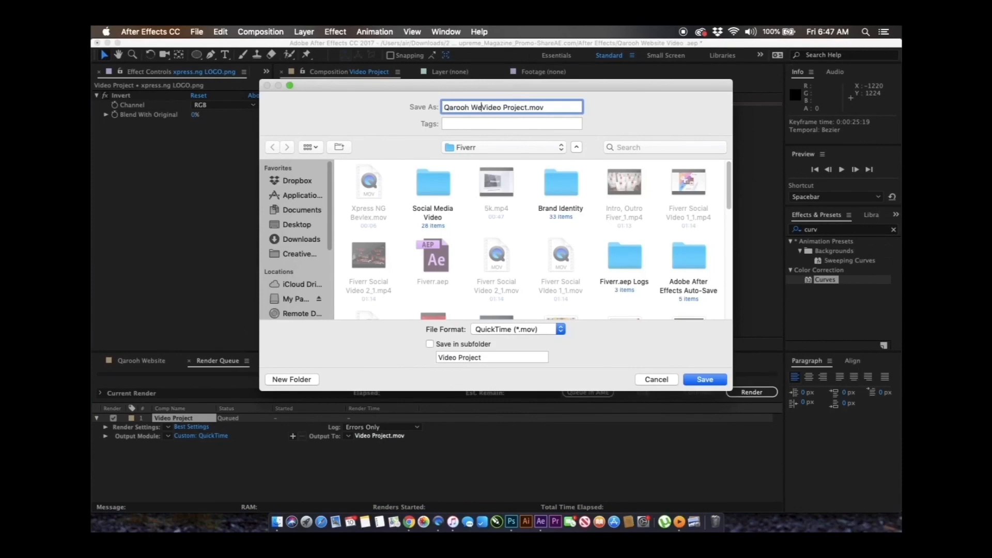
type("e")
left_click(705, 379)
left_click(748, 392)
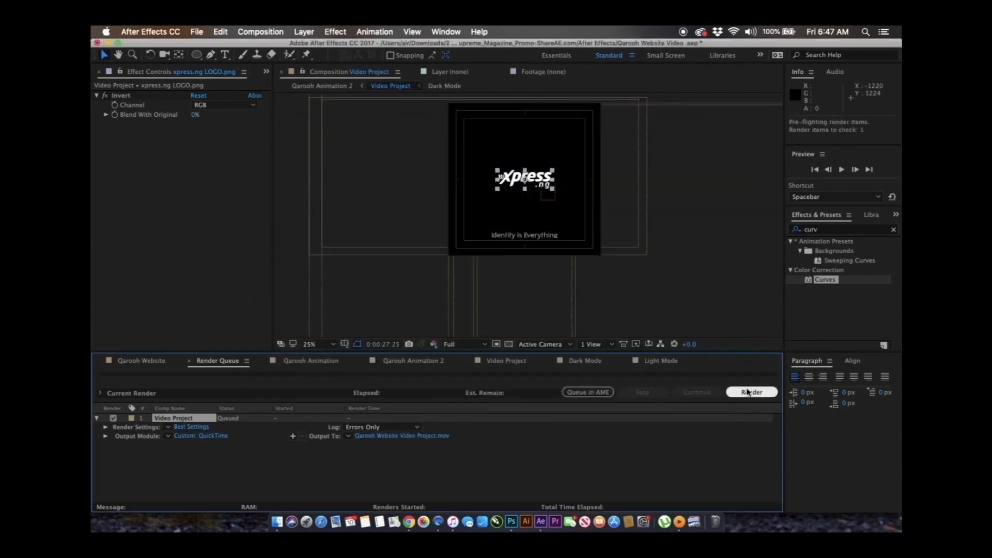